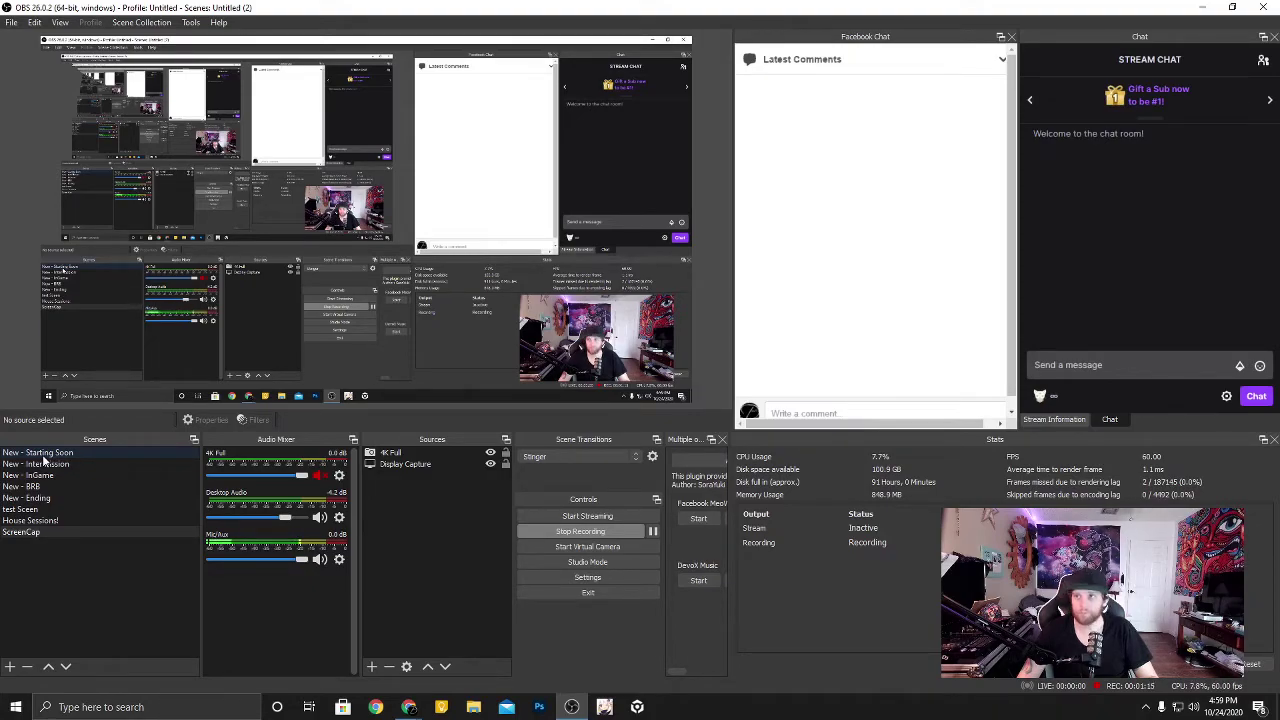
Turn on Studio Mode and preview the New - Starting Soon and House Sessions! scenes, ending on New - Starting Soon
left_click(625, 565)
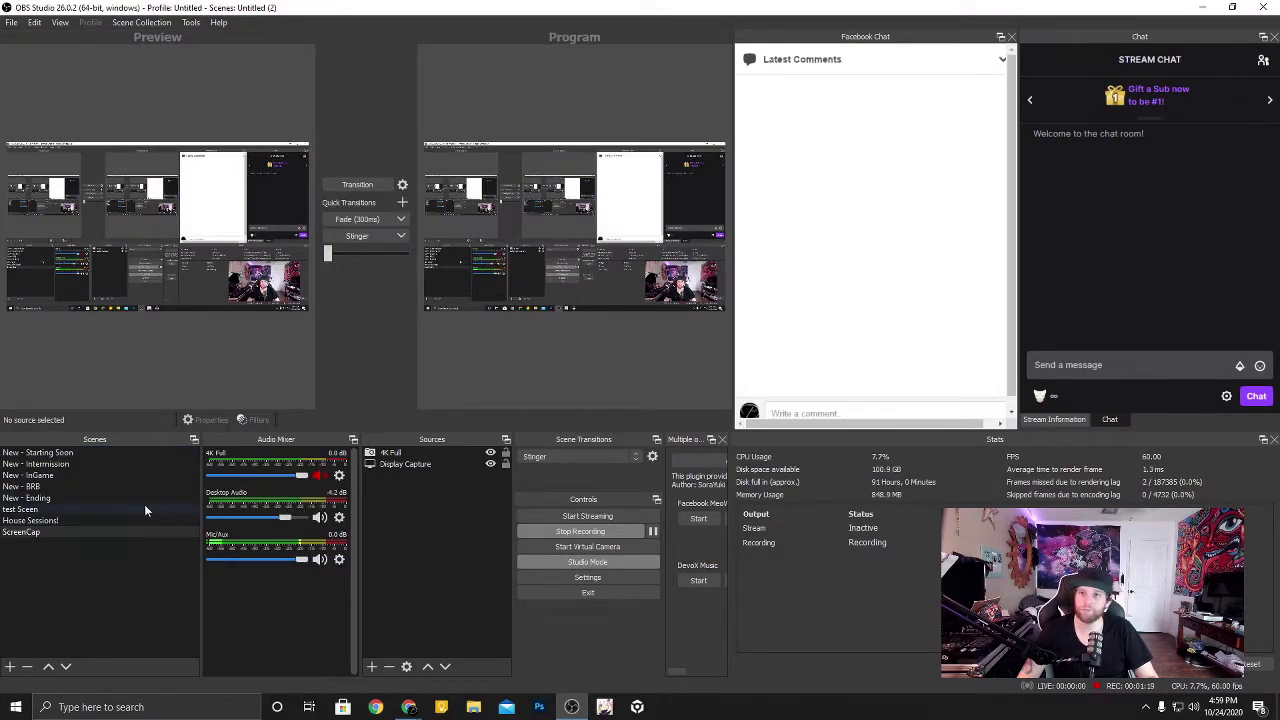
left_click(68, 455)
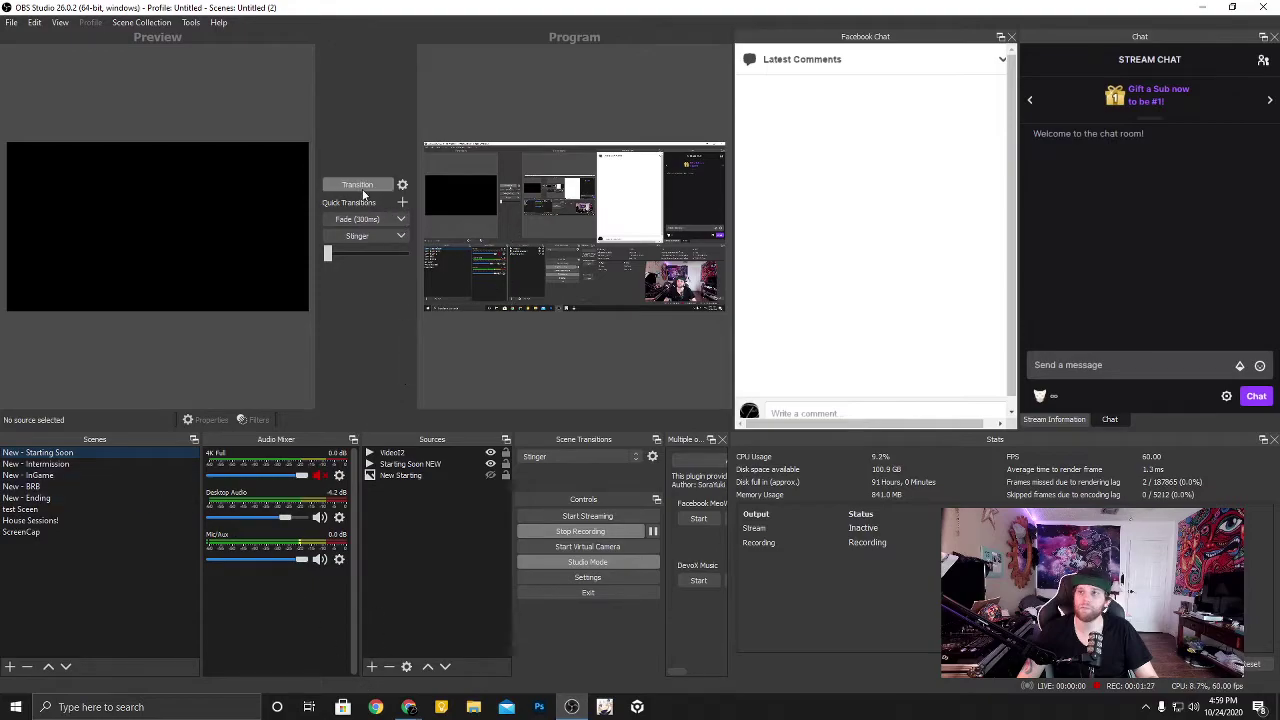
left_click(358, 185)
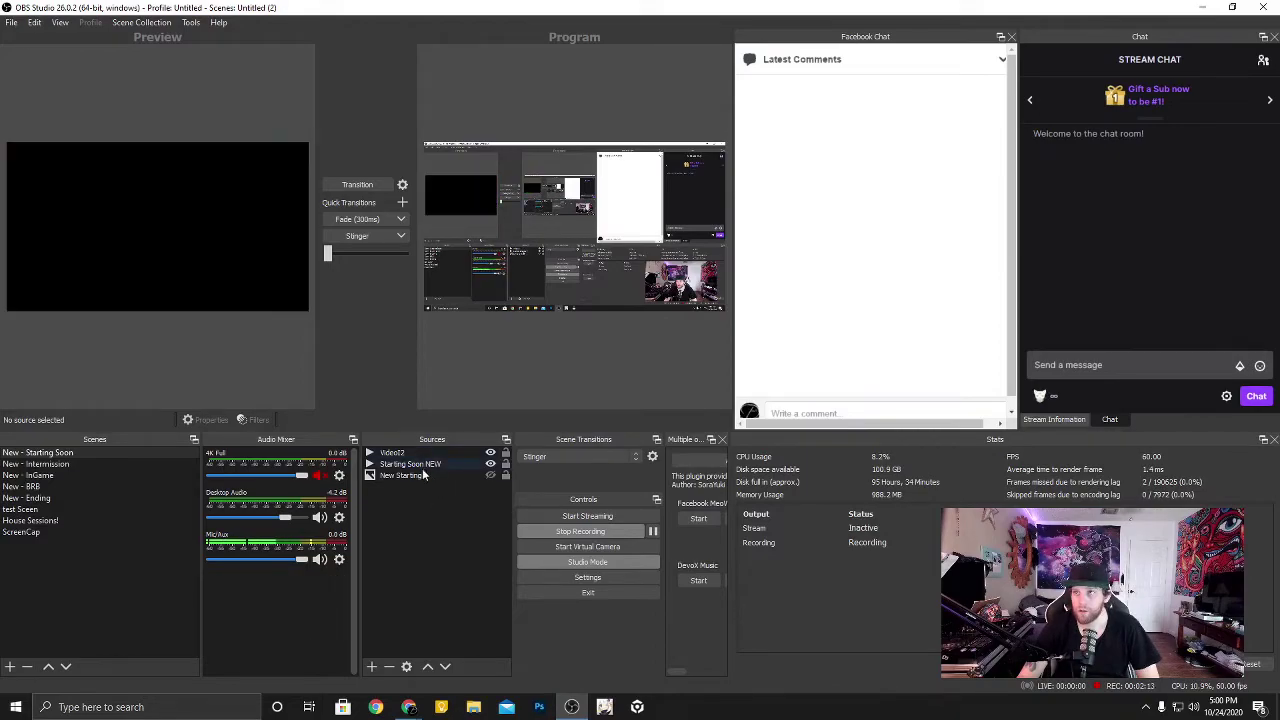
left_click(62, 521)
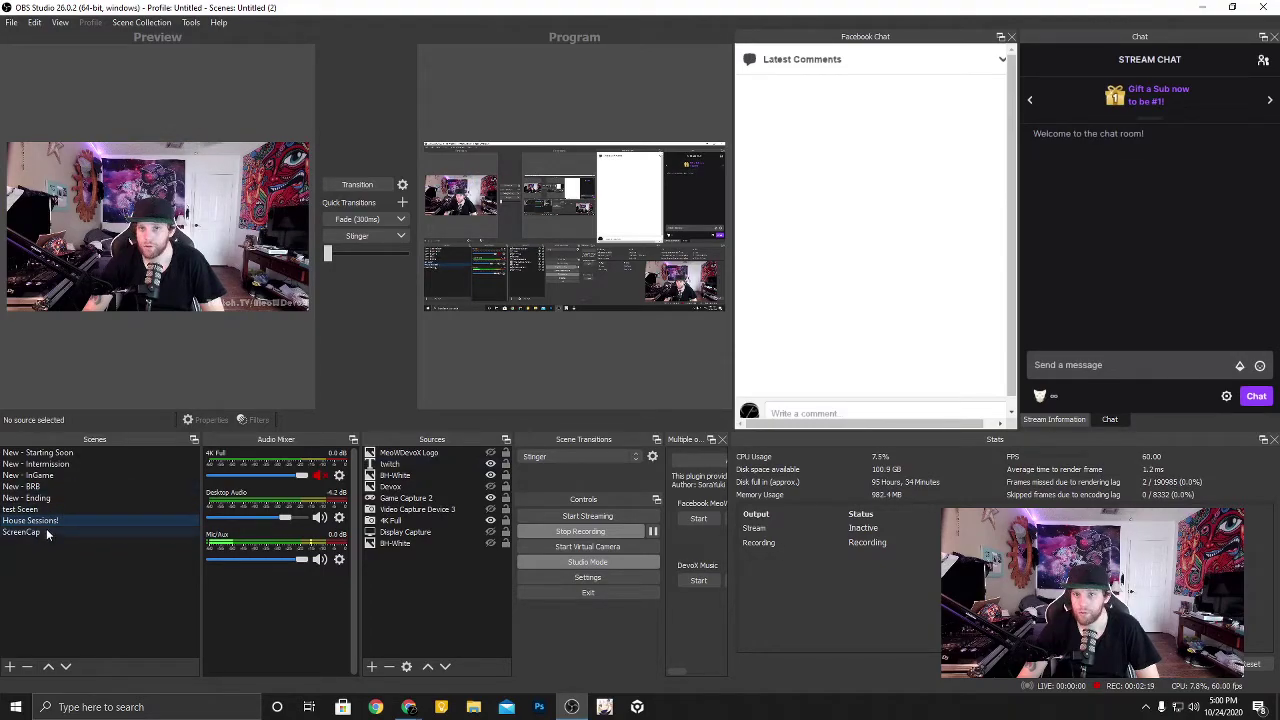
left_click(52, 452)
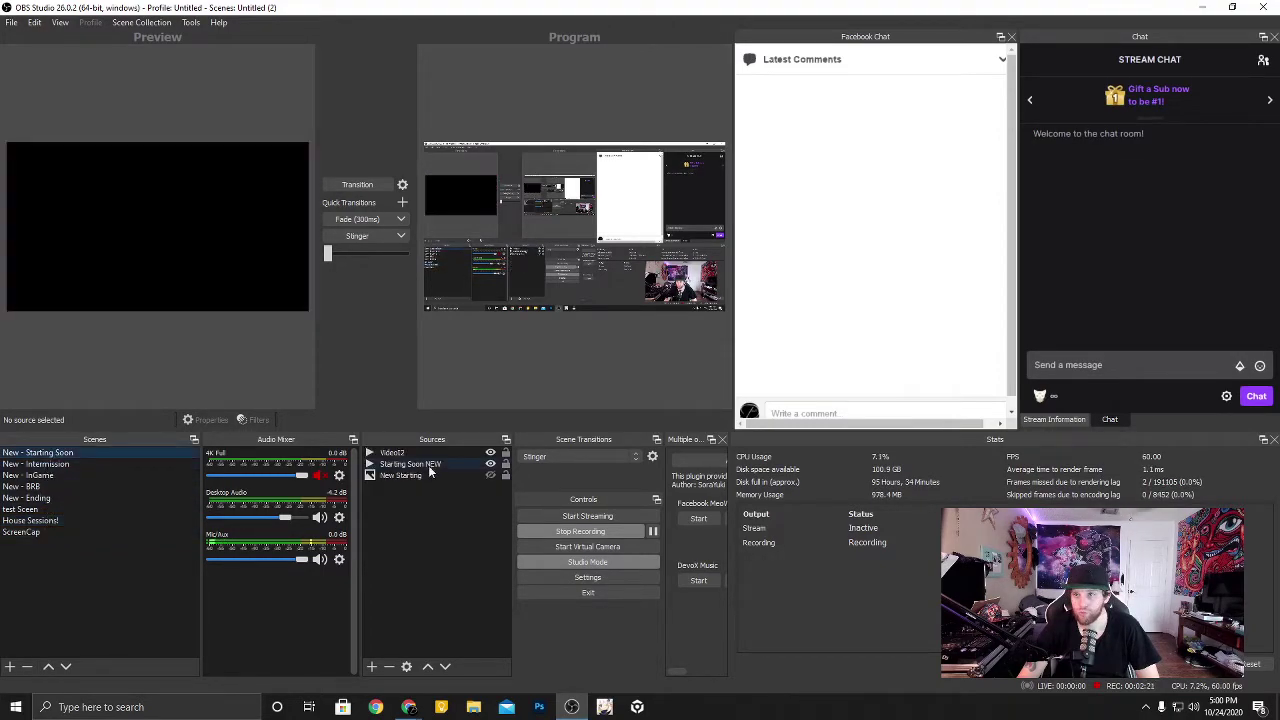
Inspect the Video12 and Starting Soon NEW sources and review the source types that can be added to the scene
left_click(409, 453)
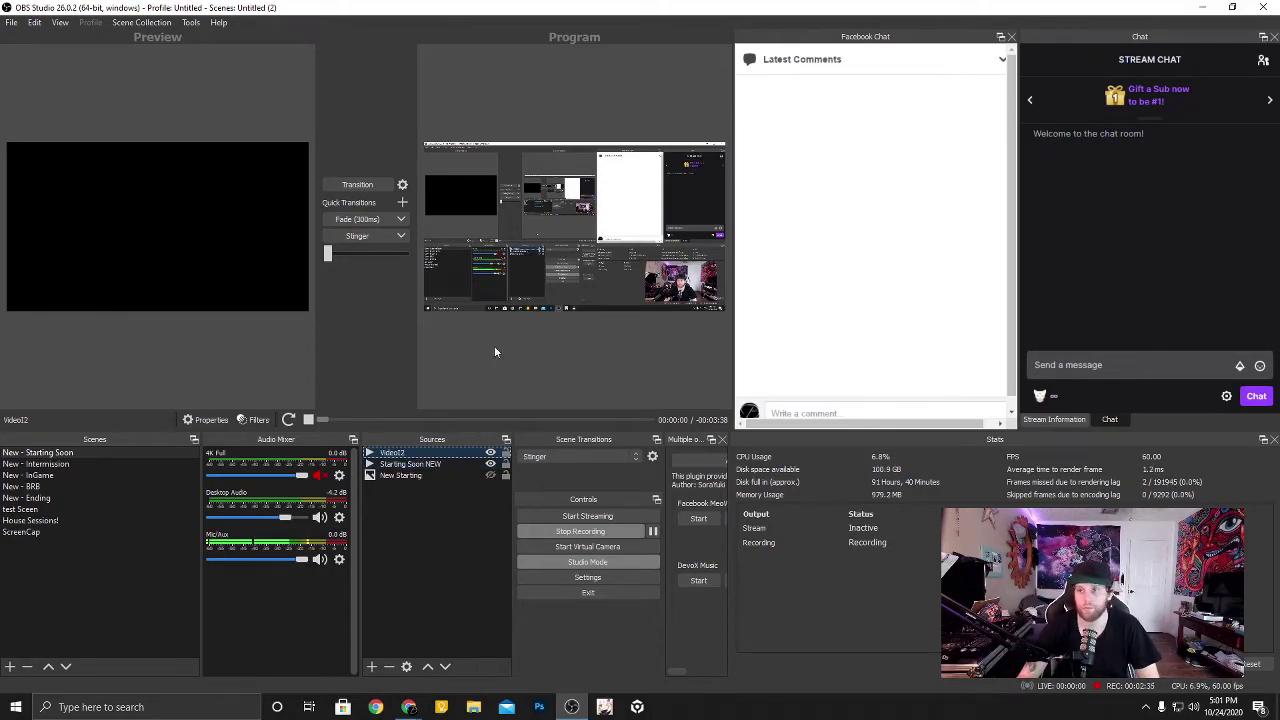
left_click(413, 465)
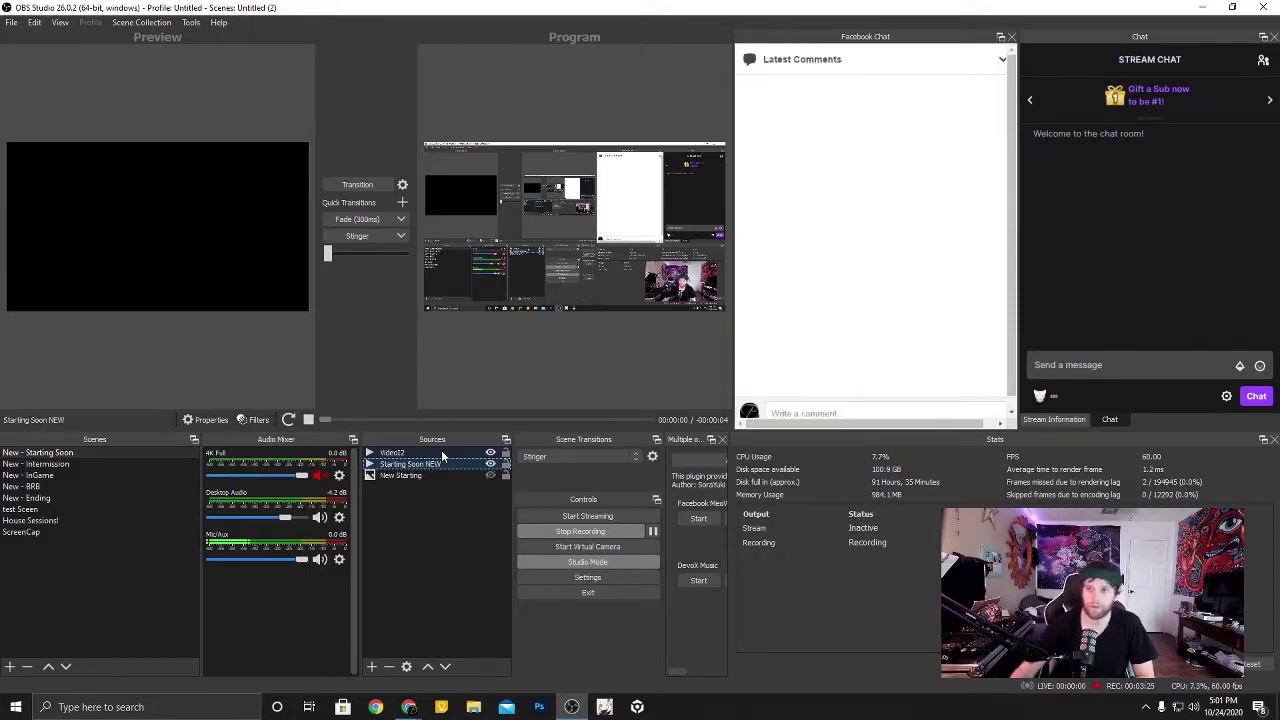
left_click(372, 668)
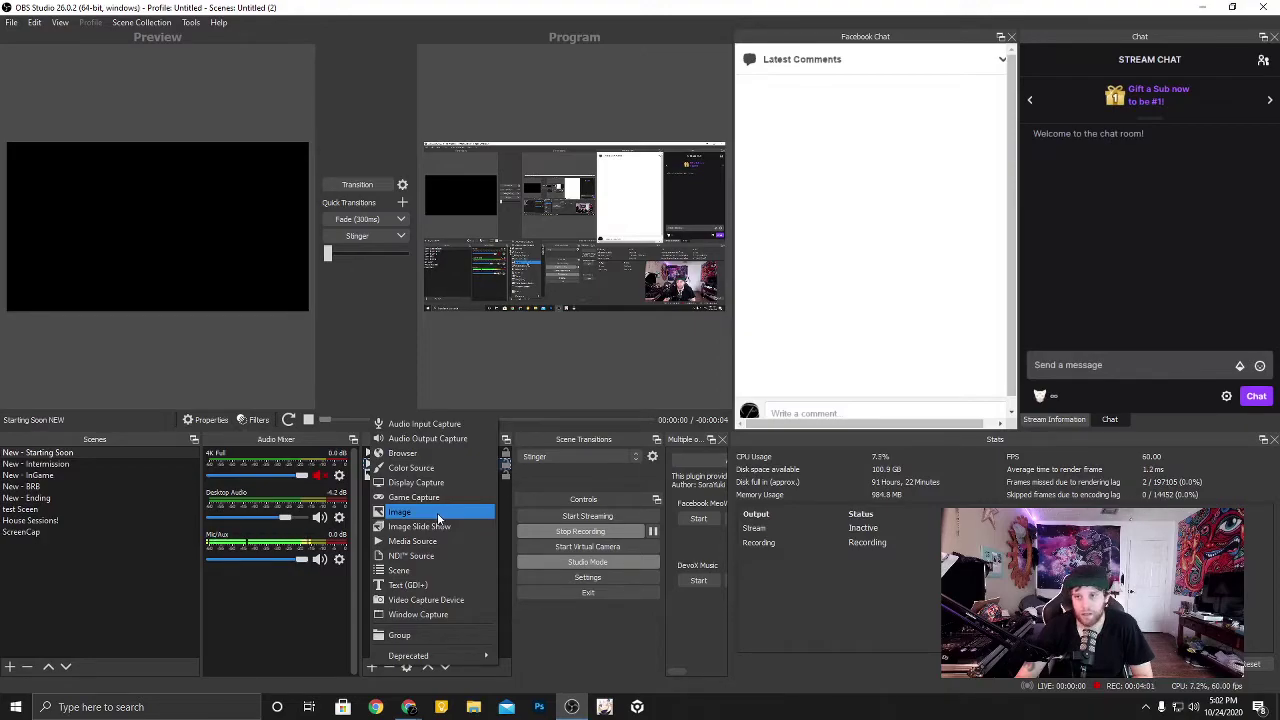
left_click(278, 650)
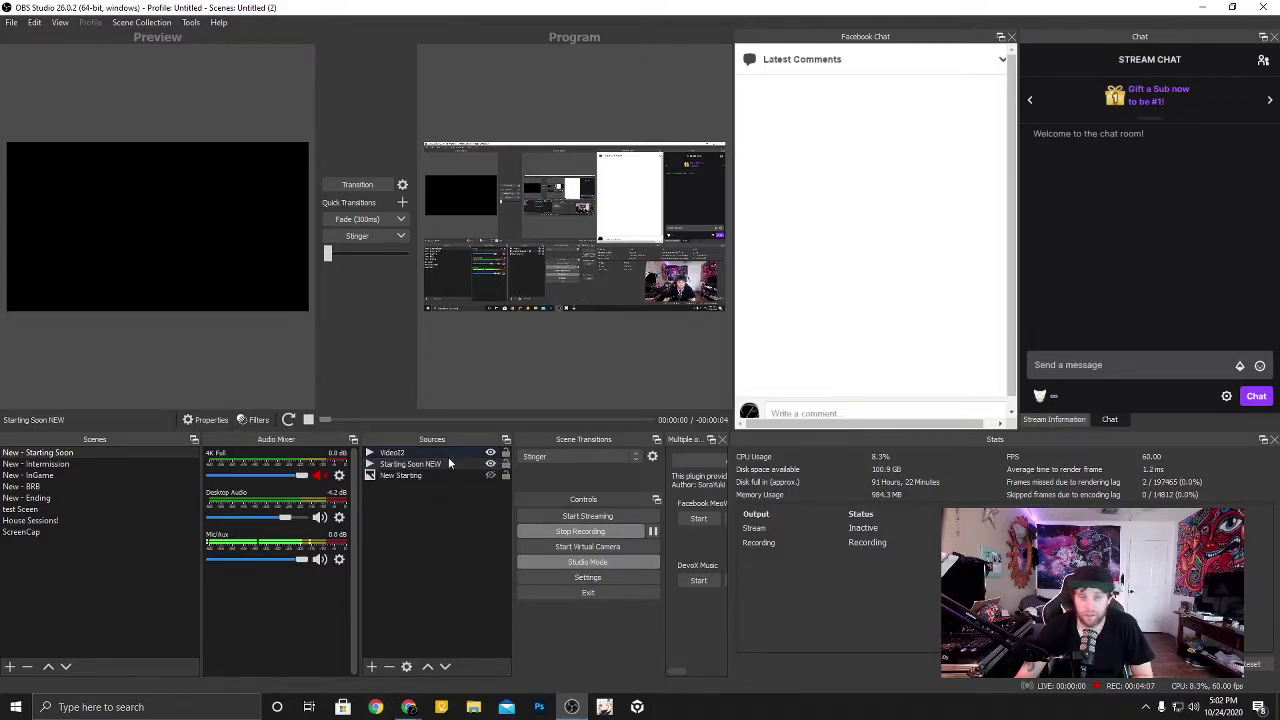
Switch to the Fiverr page in Chrome, try joining with Facebook, and dismiss the sign-up form
mouse_move(408, 707)
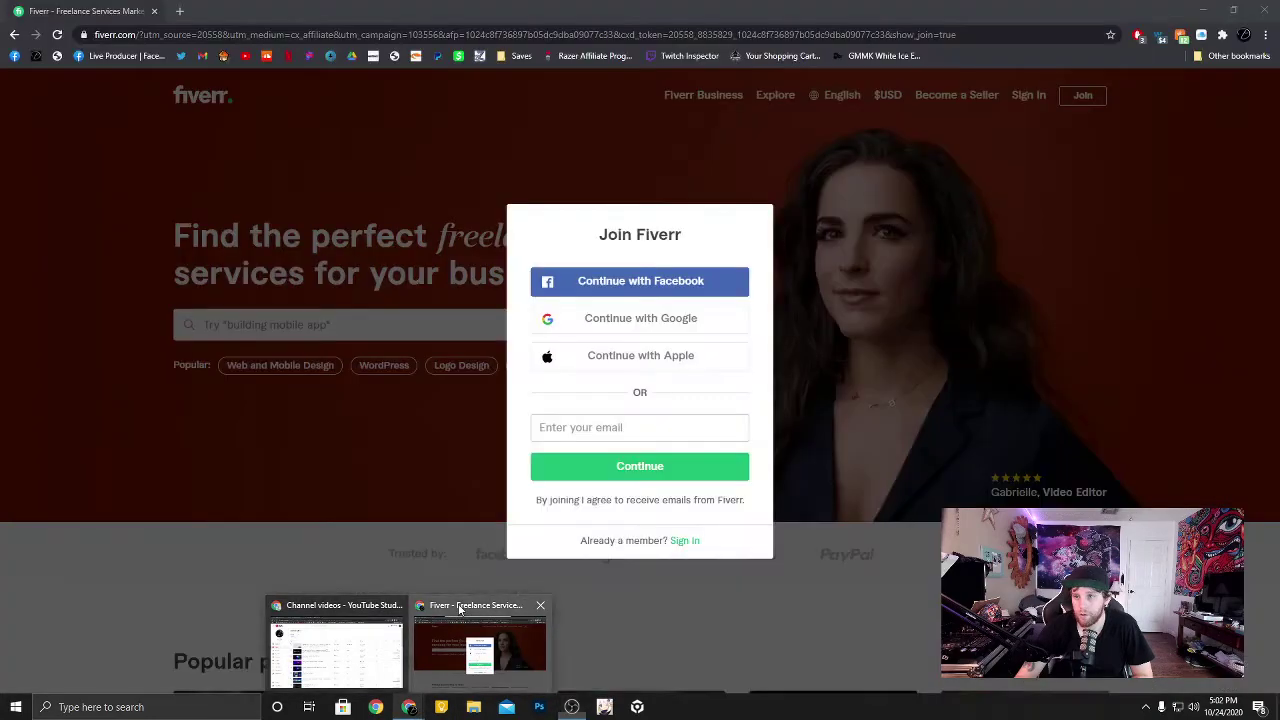
left_click(457, 610)
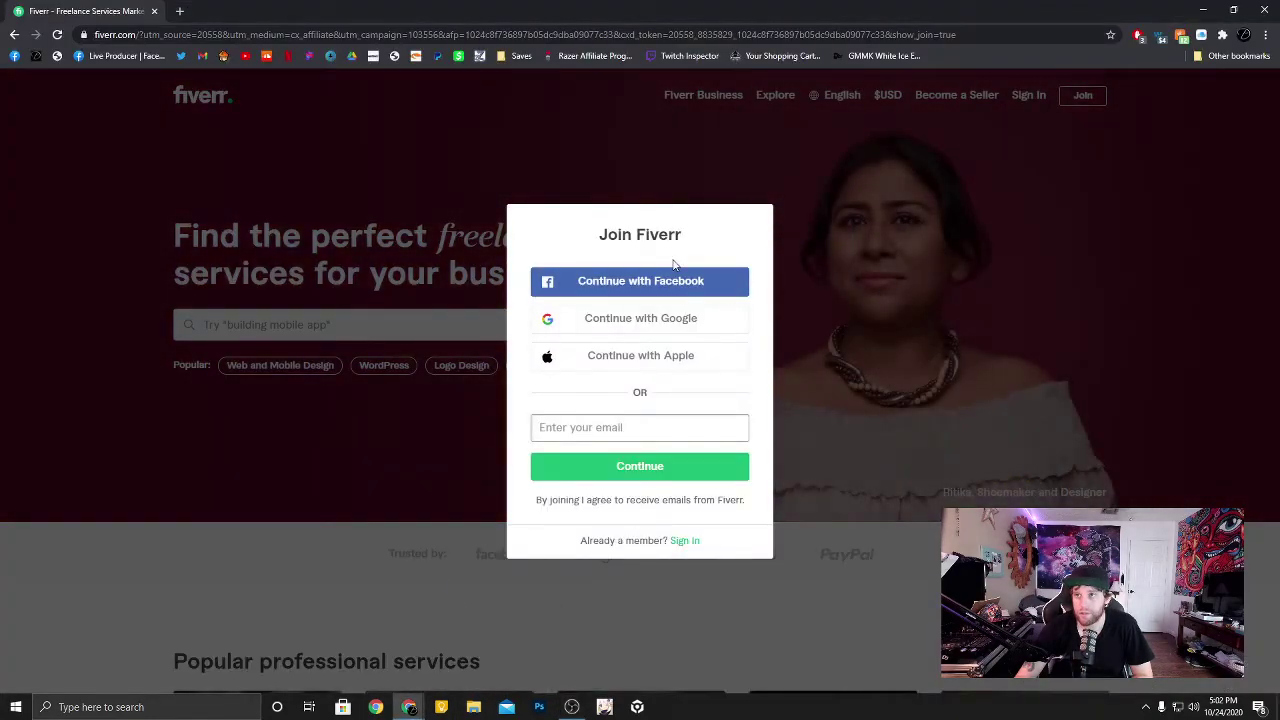
left_click(675, 282)
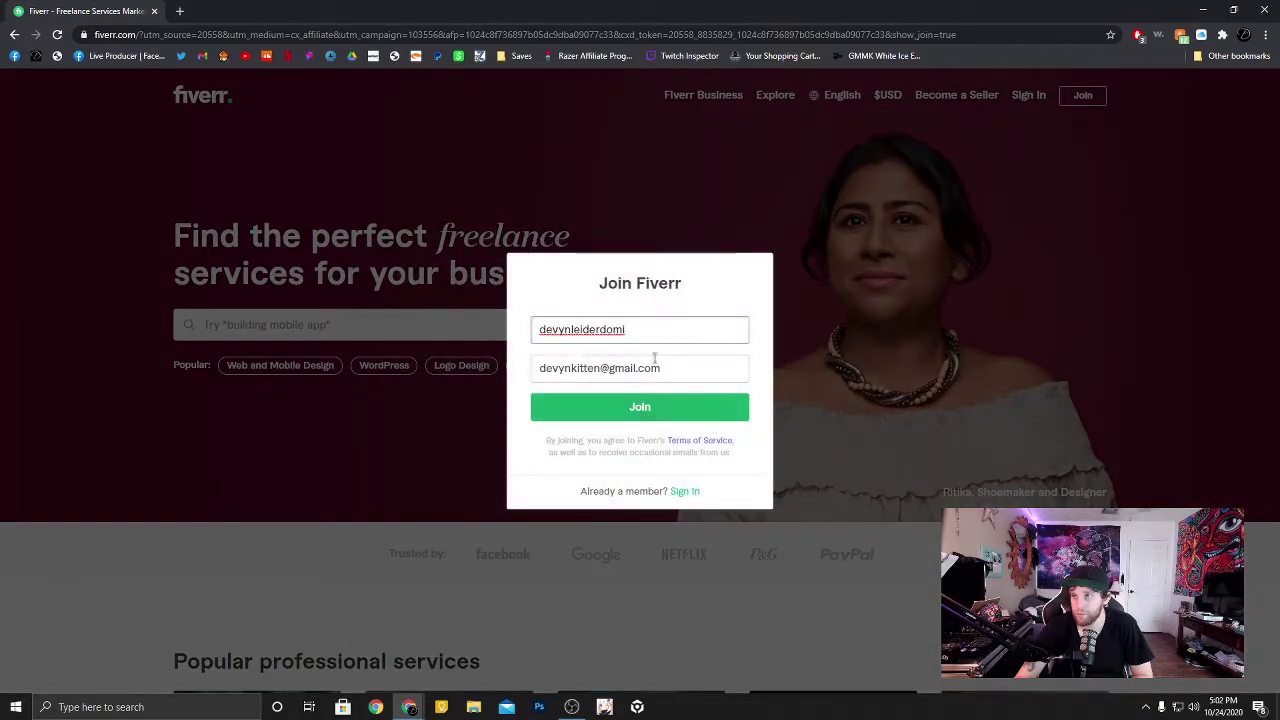
left_click(906, 231)
Look over the Streamlabs dashboard in Chrome, including its stream history and feature list
key("alt+Tab")
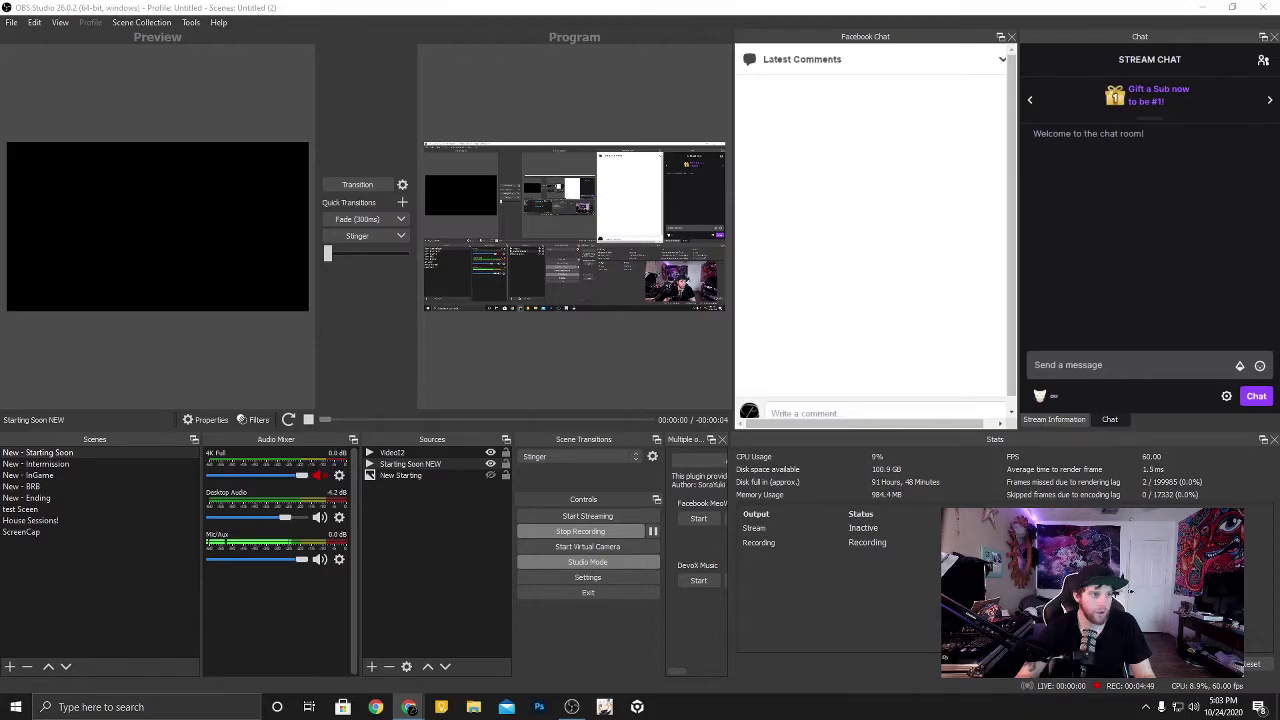
key("alt+Tab")
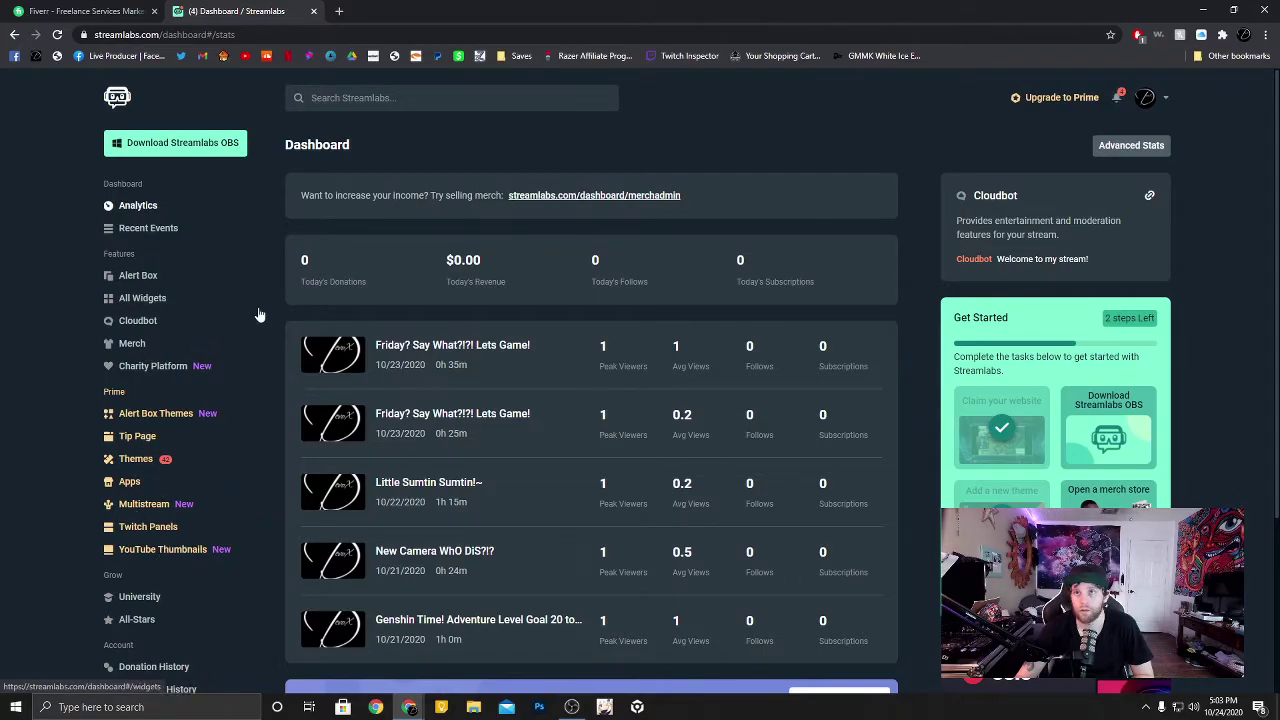
scroll(258, 322, "down", 3)
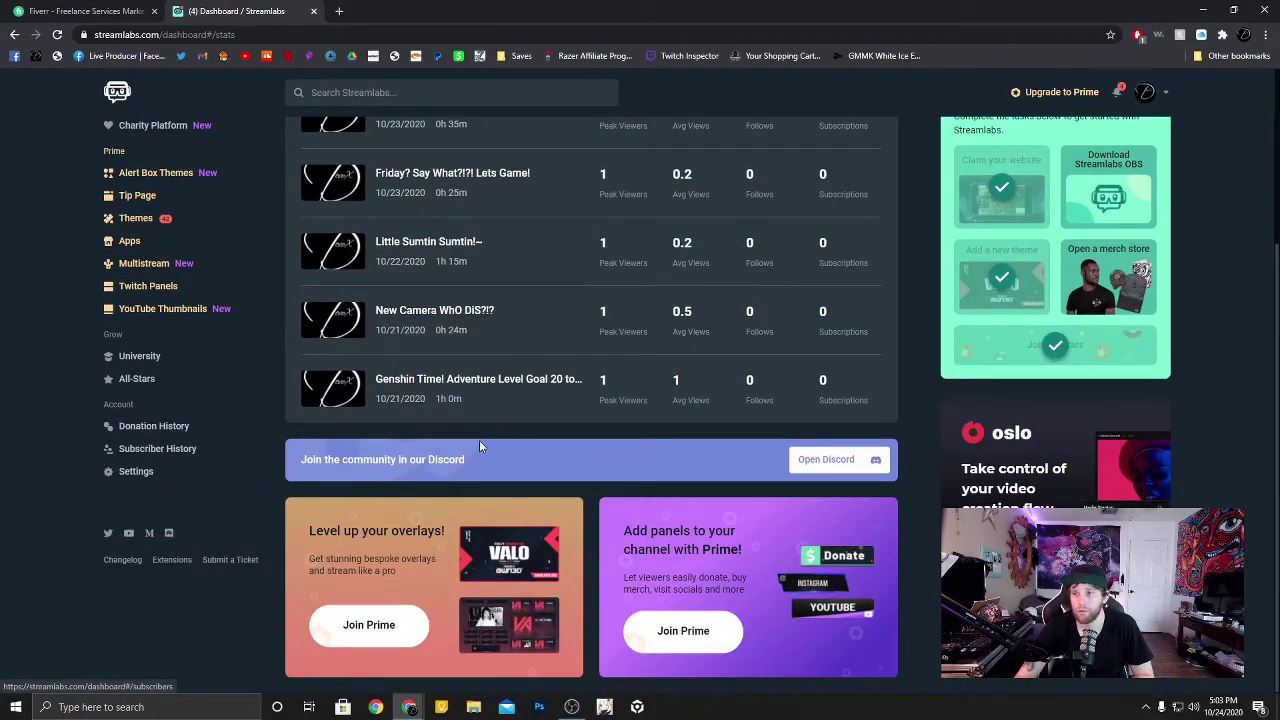
scroll(252, 460, "up", 1)
scroll(252, 462, "up", 1)
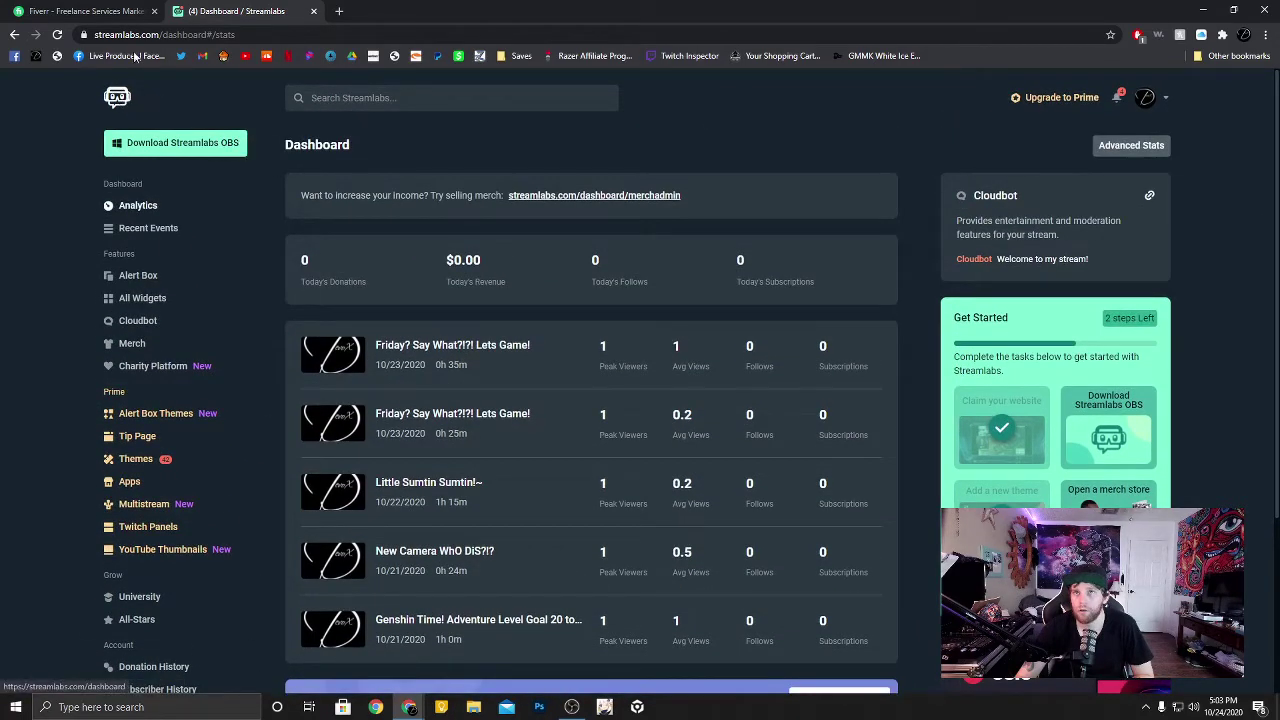
Go to streamelements.com, log in with Twitch, and close the Merch Rotator announcement
left_click_drag(157, 34, 318, 34)
type("streamele")
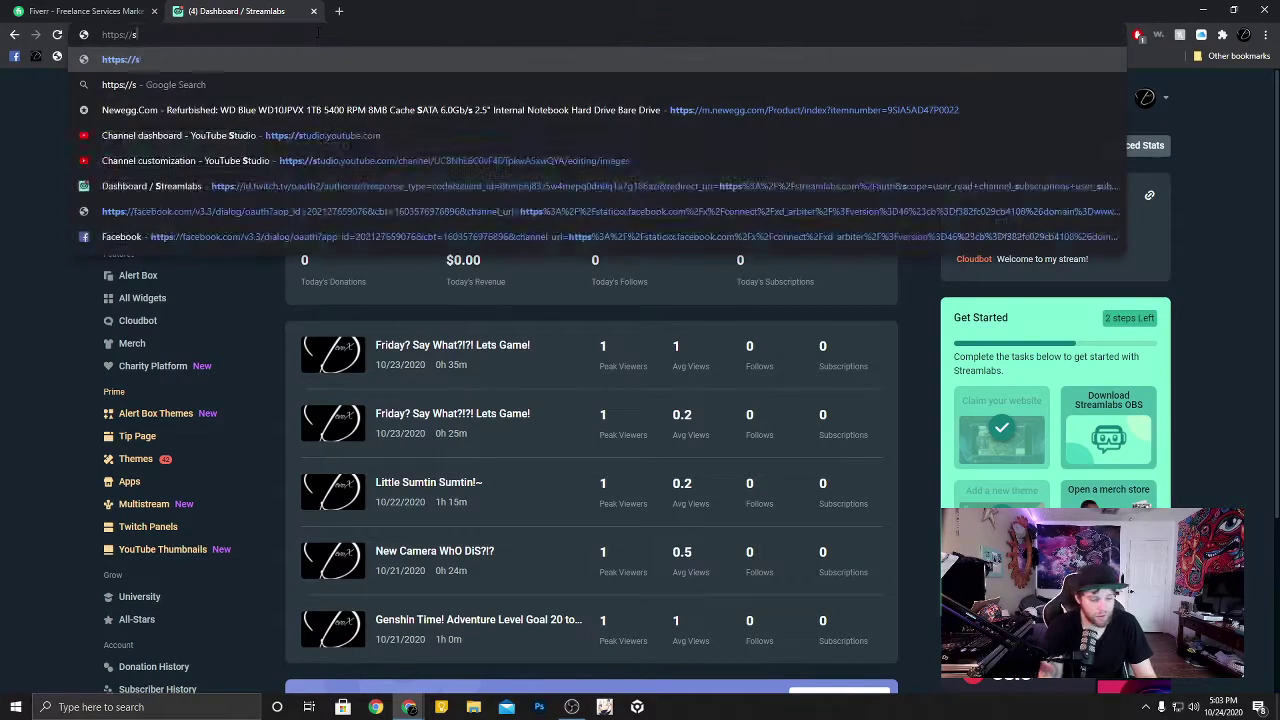
key("Return")
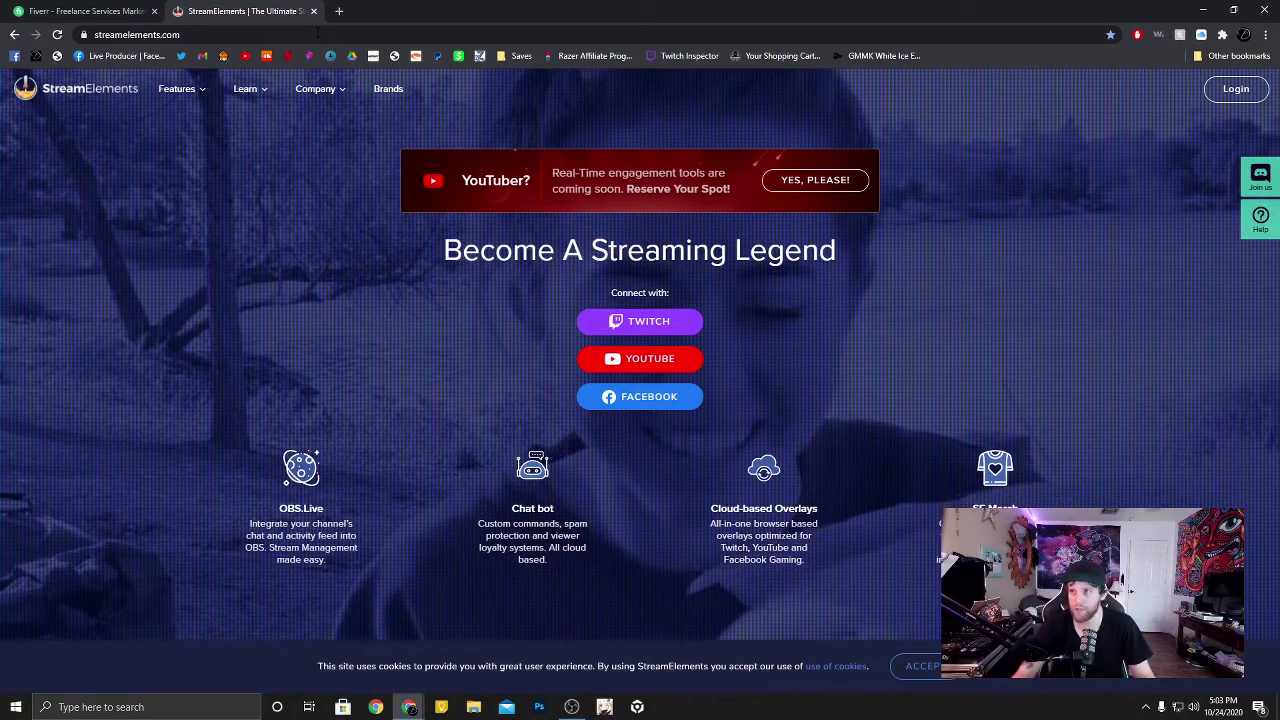
left_click(664, 329)
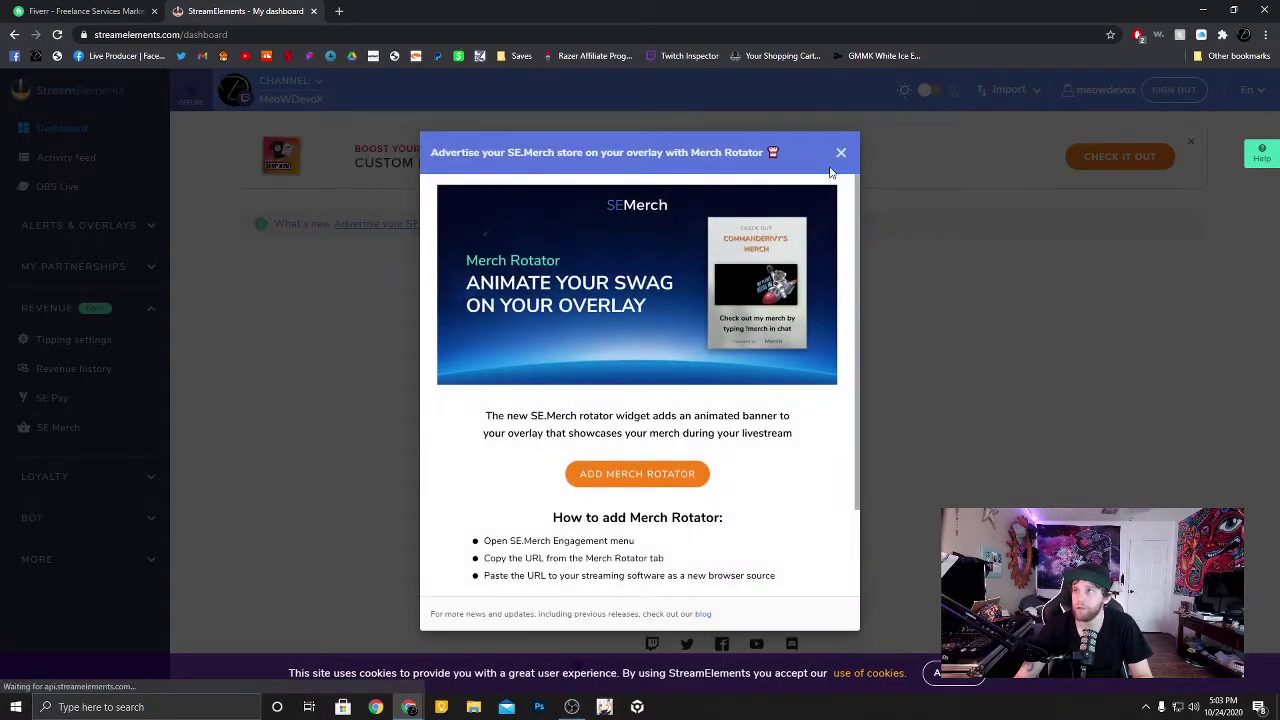
left_click(839, 154)
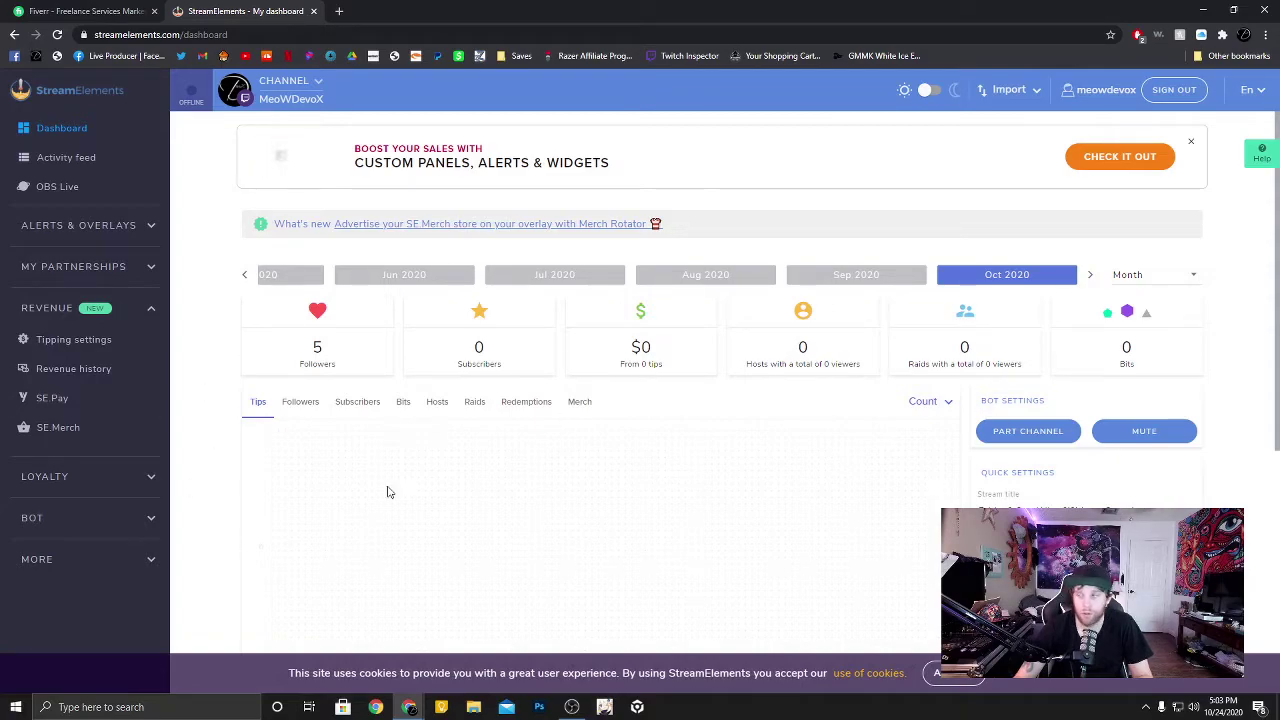
Look over the StreamElements dashboard's channel statistics, quick settings and recent follower activity
scroll(386, 491, "down", 5)
scroll(398, 460, "down", 3)
scroll(403, 486, "up", 6)
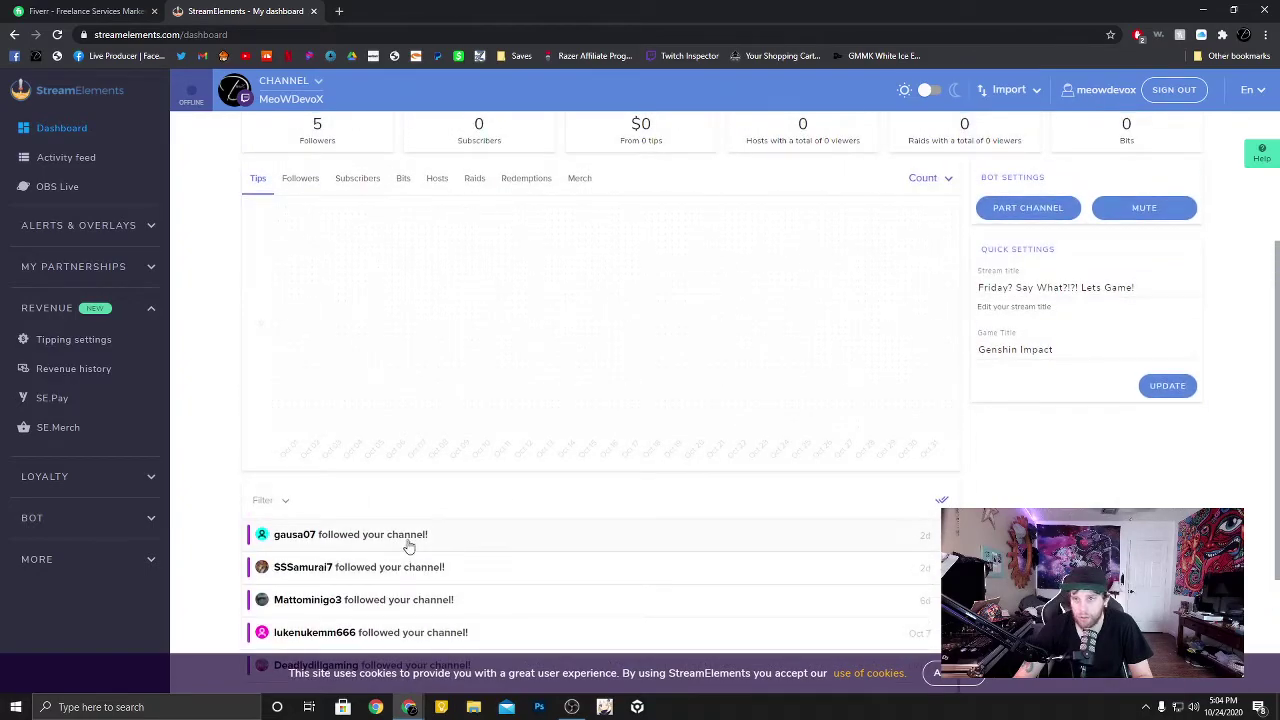
scroll(245, 480, "up", 2)
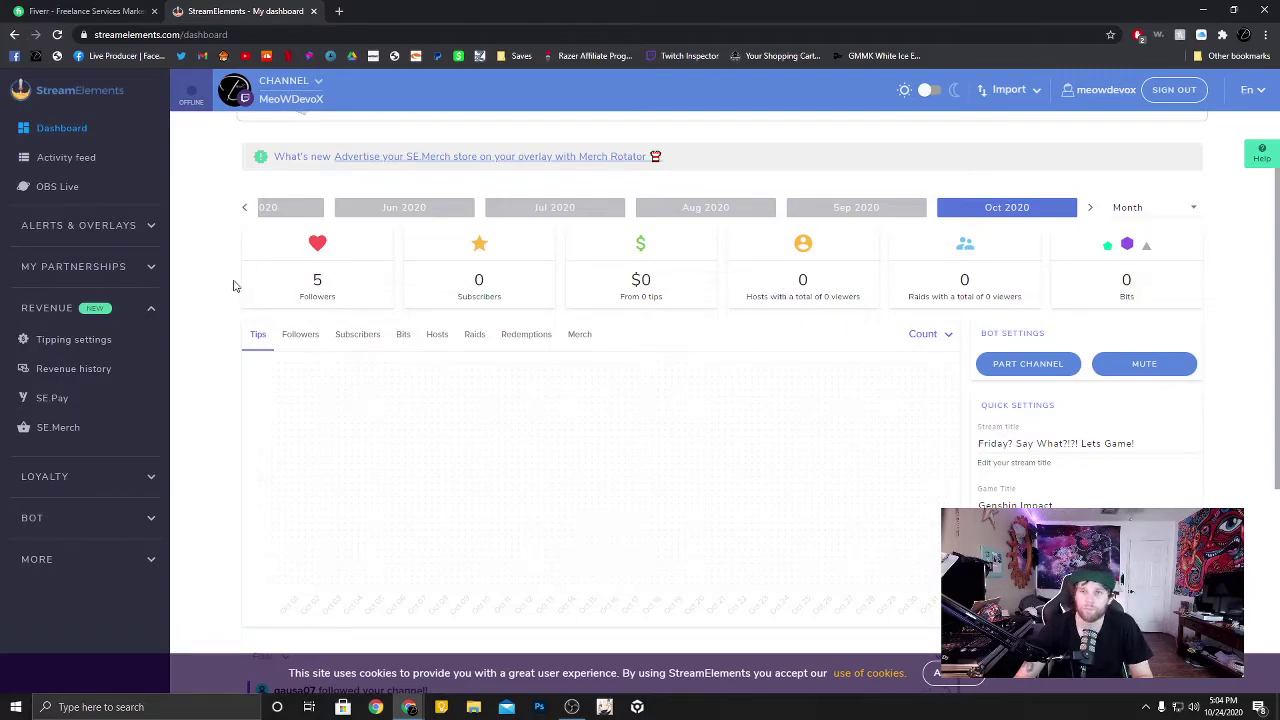
Open the StreamElements themes gallery from the alerts and overlays section
left_click(151, 226)
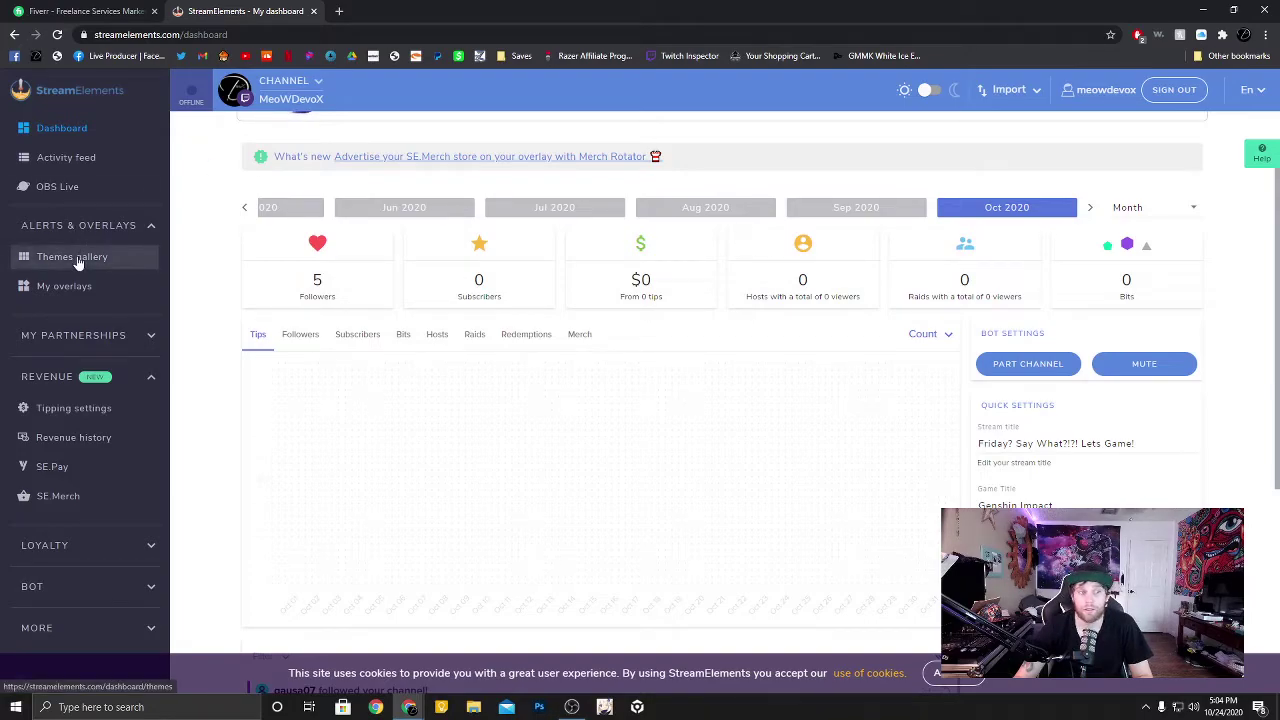
key("alt+Tab")
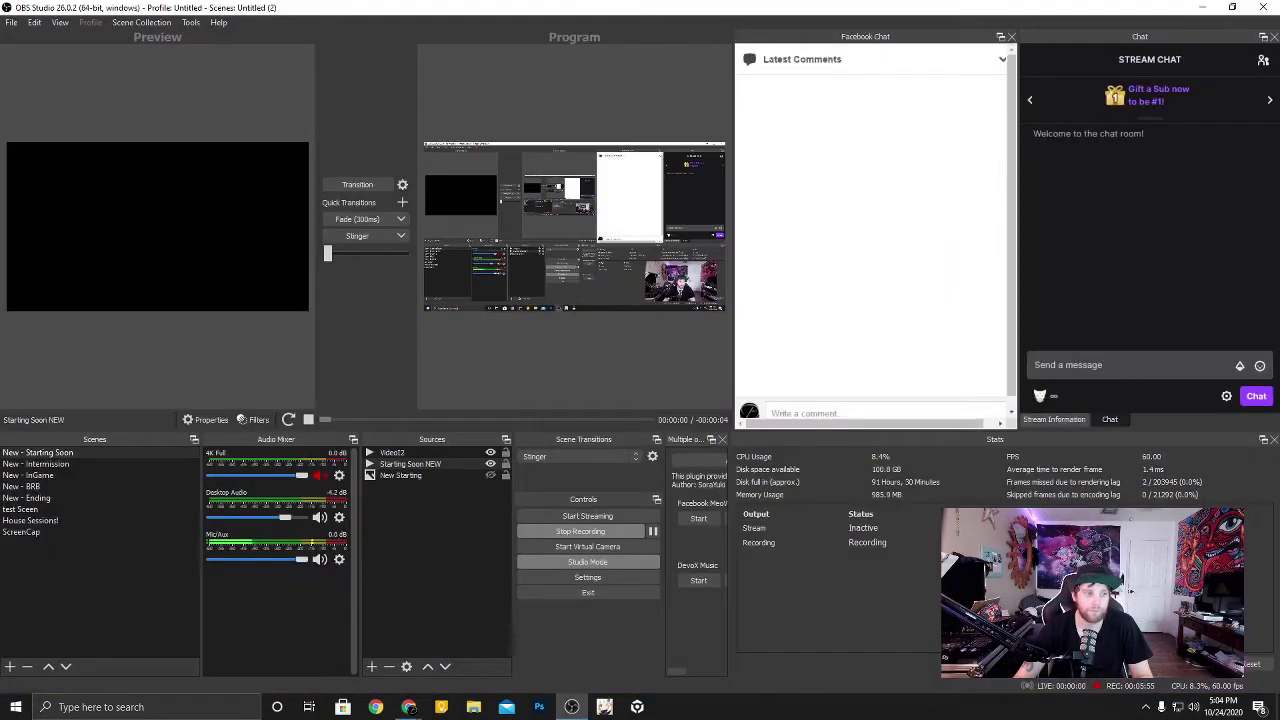
key("alt+Tab")
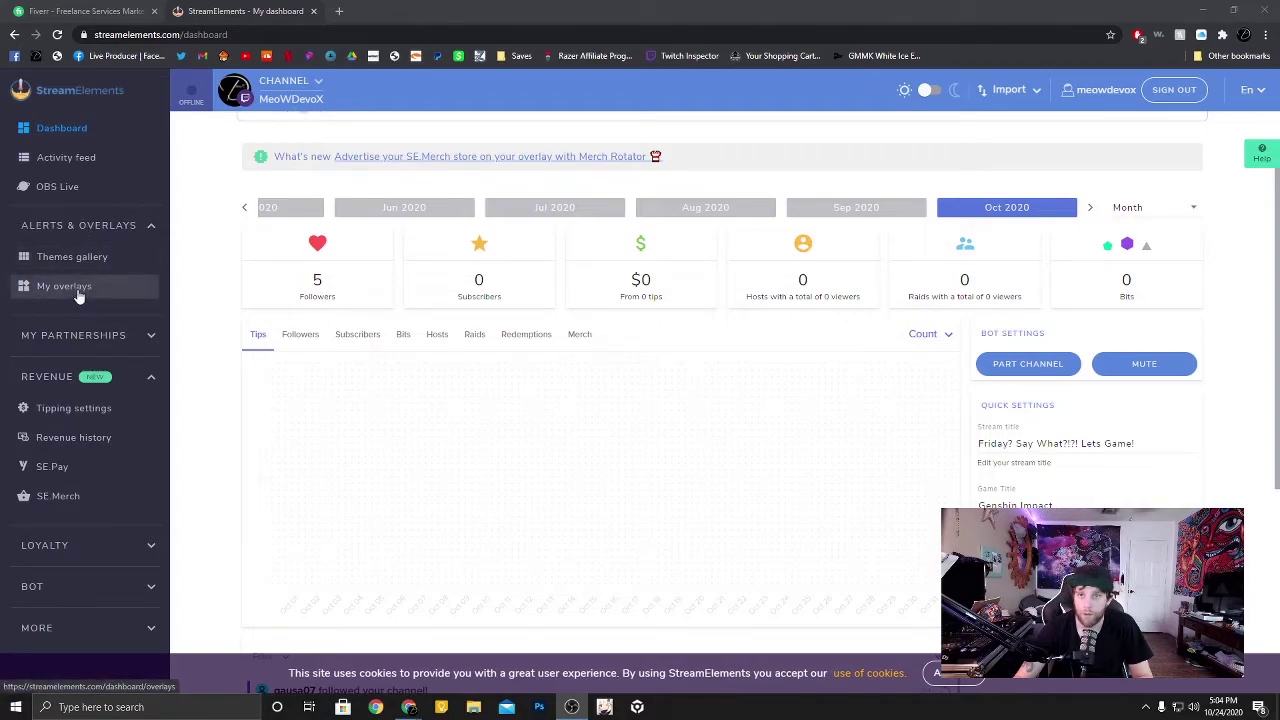
left_click(88, 260)
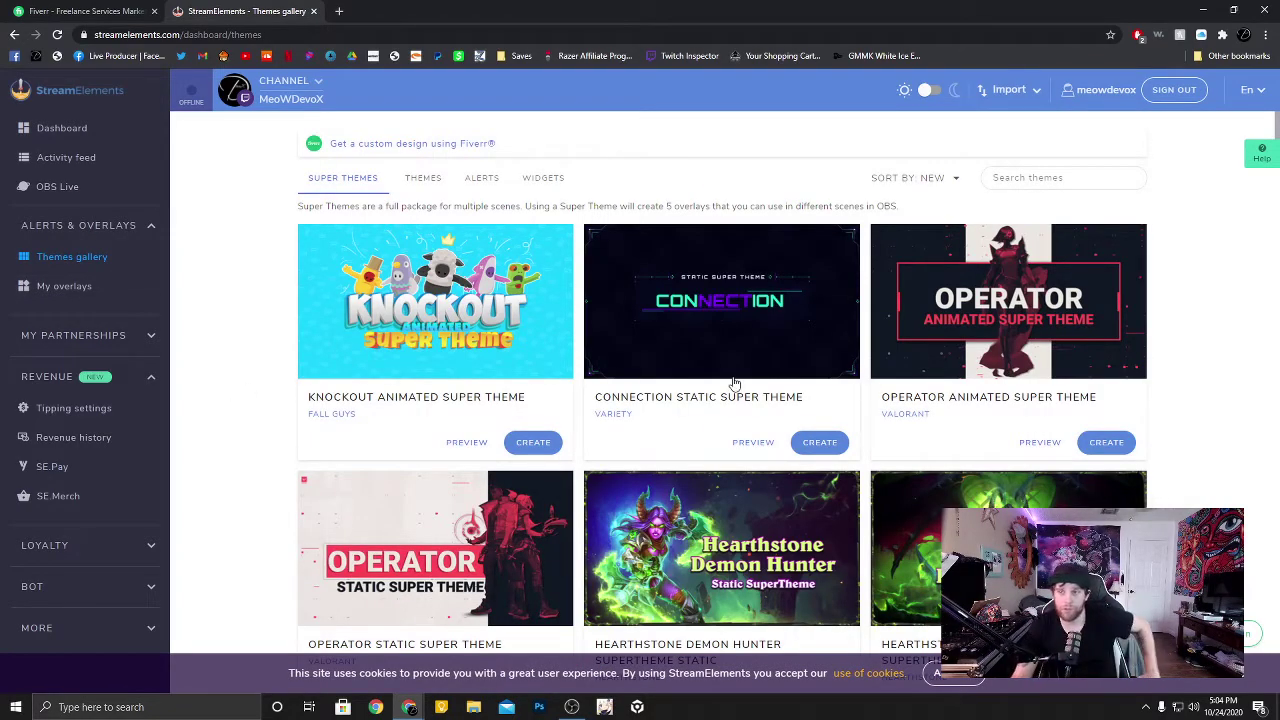
Browse the static and animated Super Themes offered in the gallery
scroll(727, 445, "down", 2)
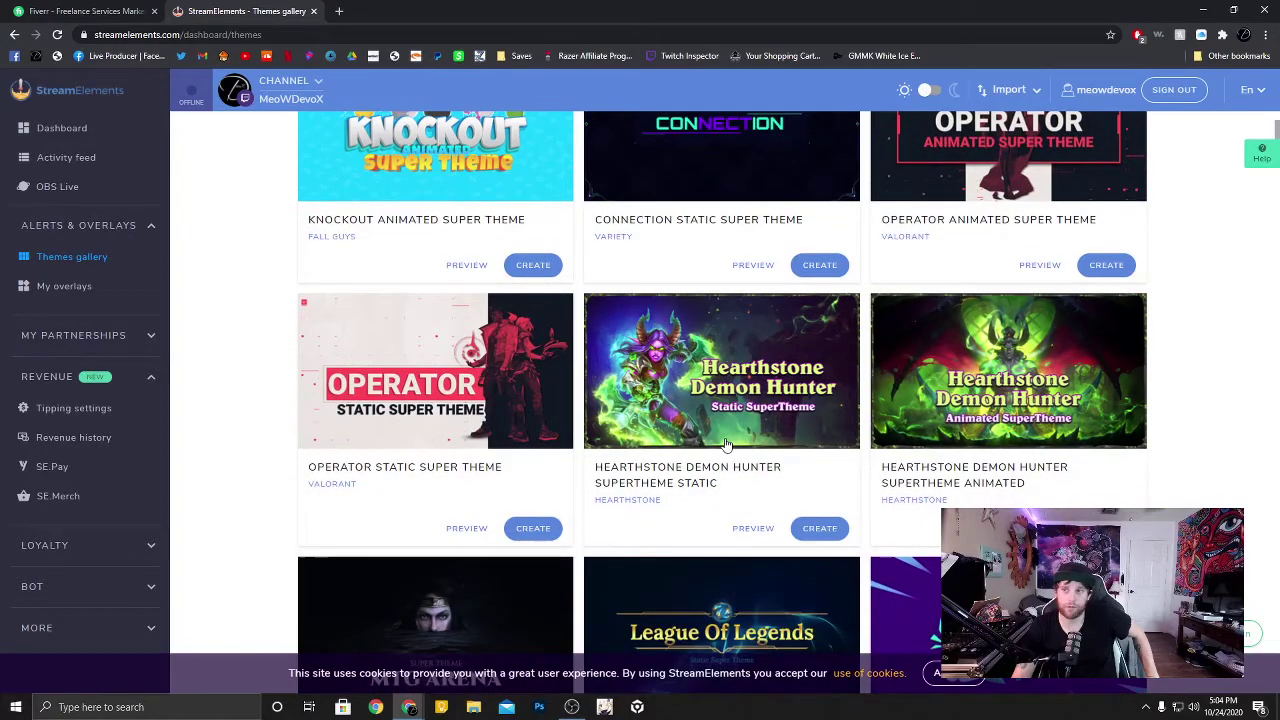
scroll(727, 445, "down", 4)
scroll(727, 445, "up", 4)
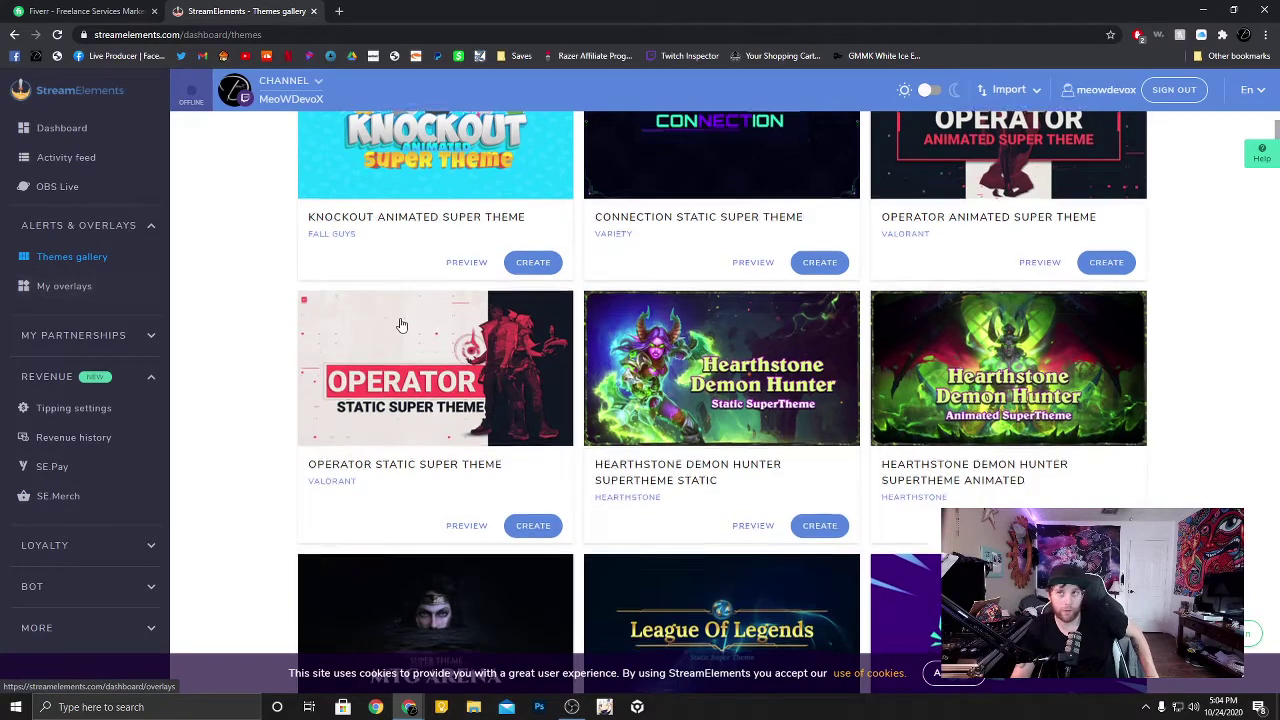
scroll(400, 325, "down", 8)
scroll(400, 325, "down", 4)
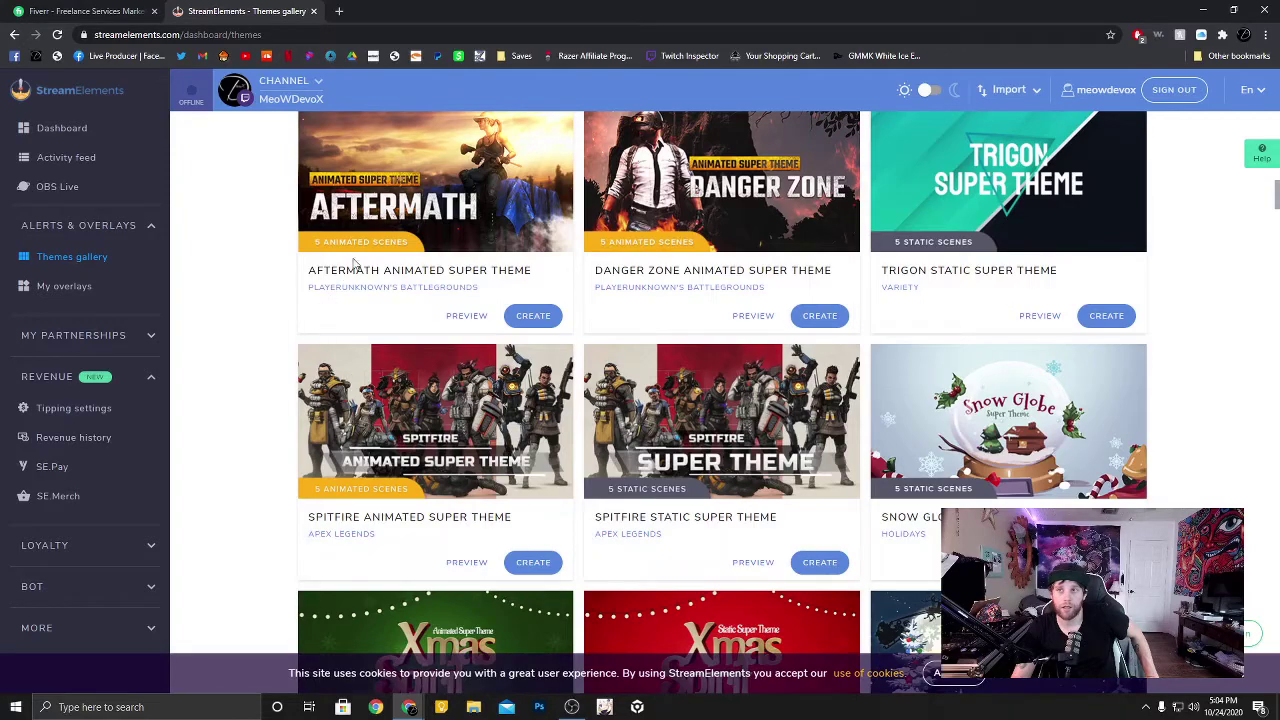
scroll(478, 332, "up", 1)
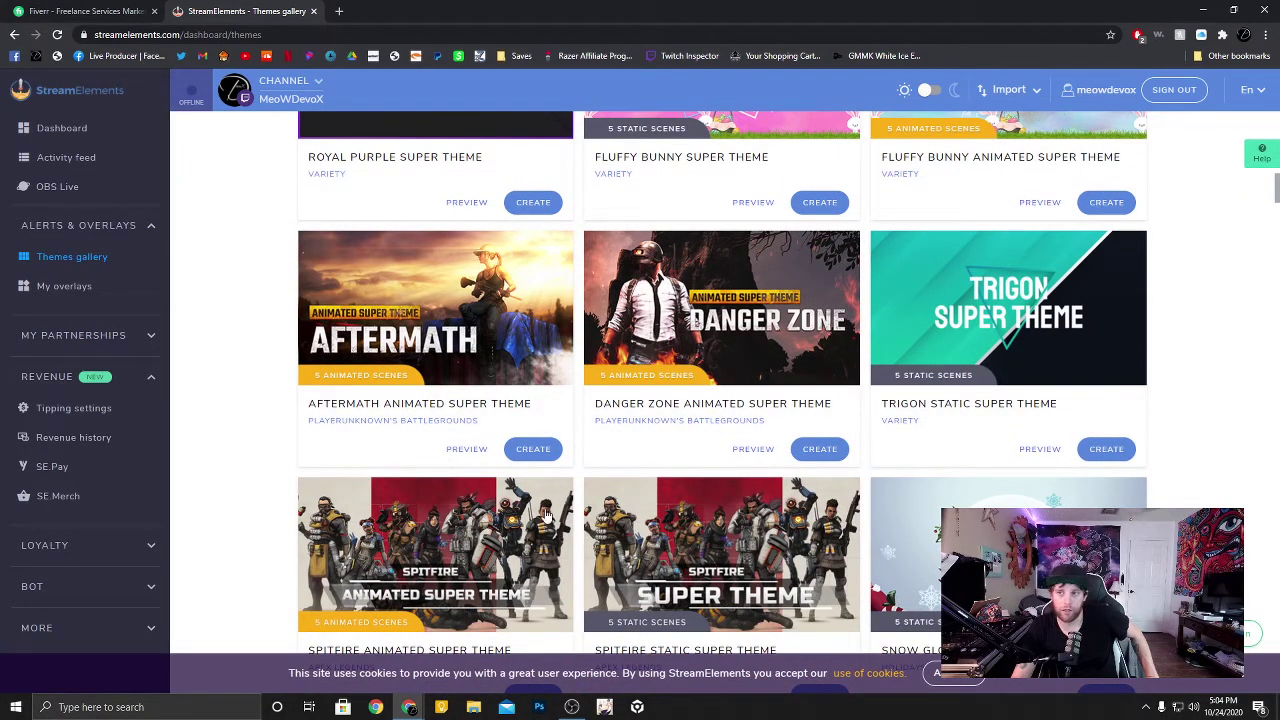
scroll(305, 278, "up", 5)
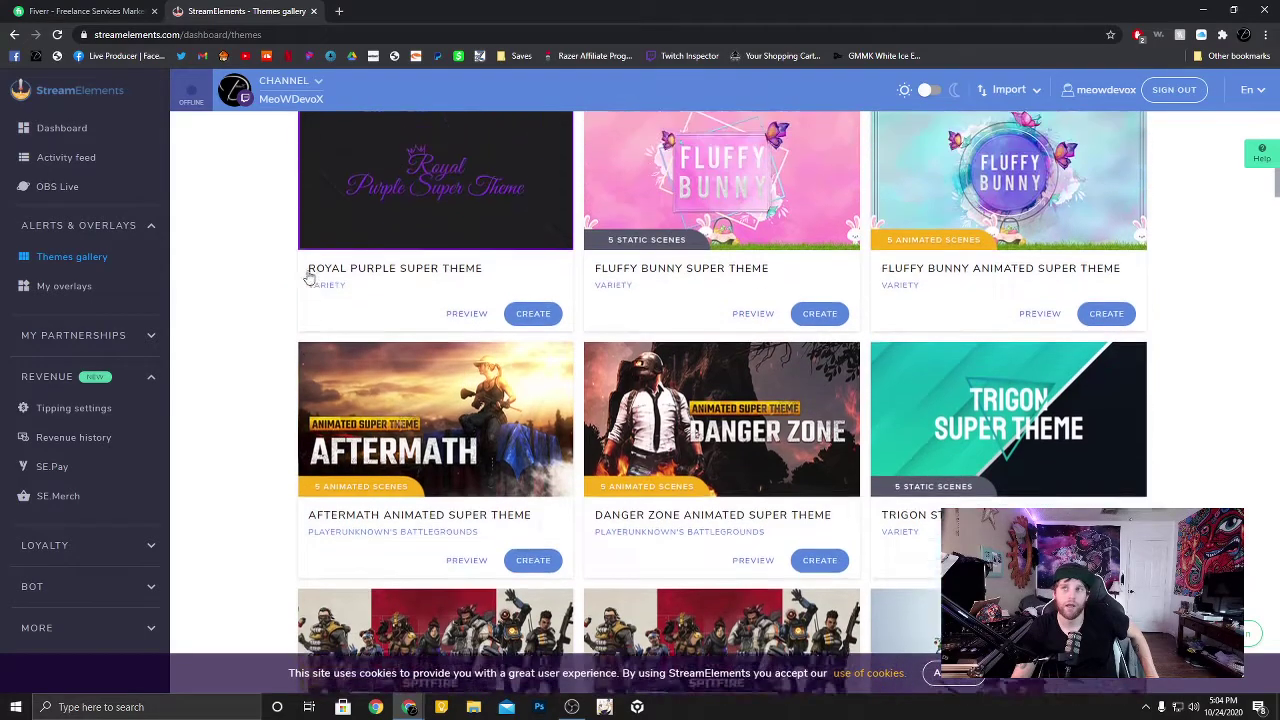
scroll(305, 278, "up", 5)
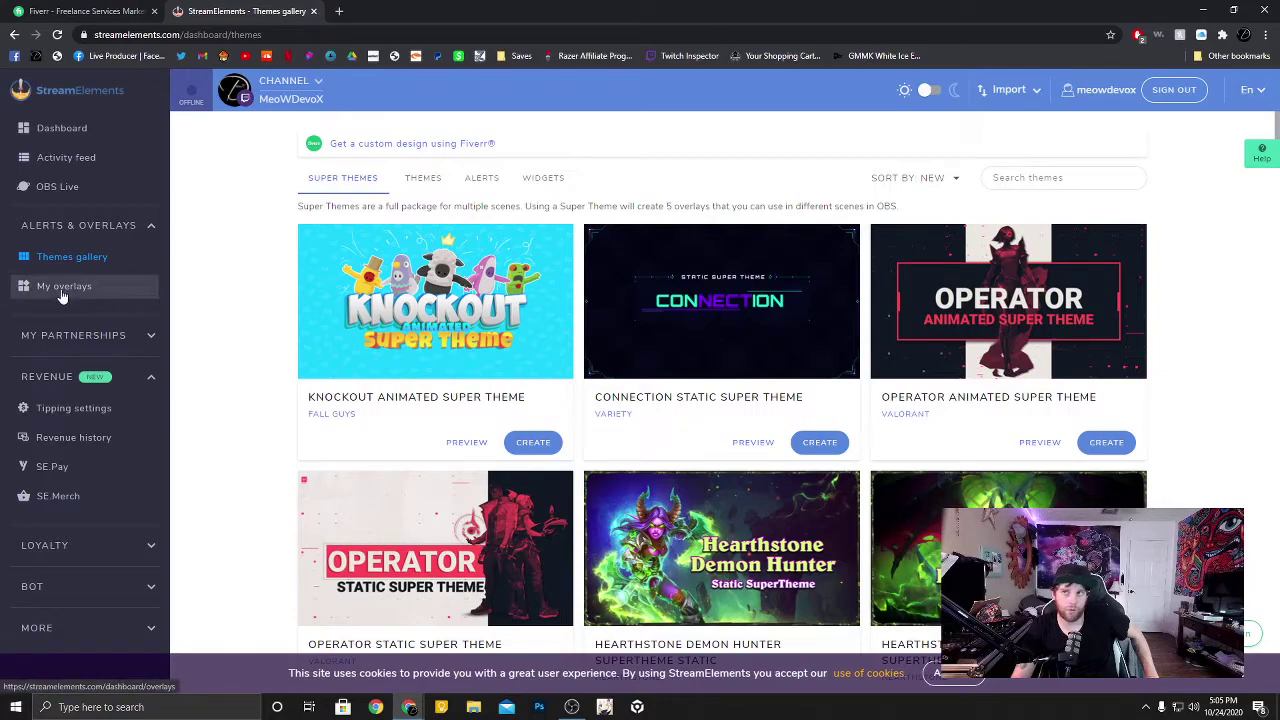
Open the channel's saved overlays and look through the personal ones and the Royal Blue Super Theme set
left_click(57, 290)
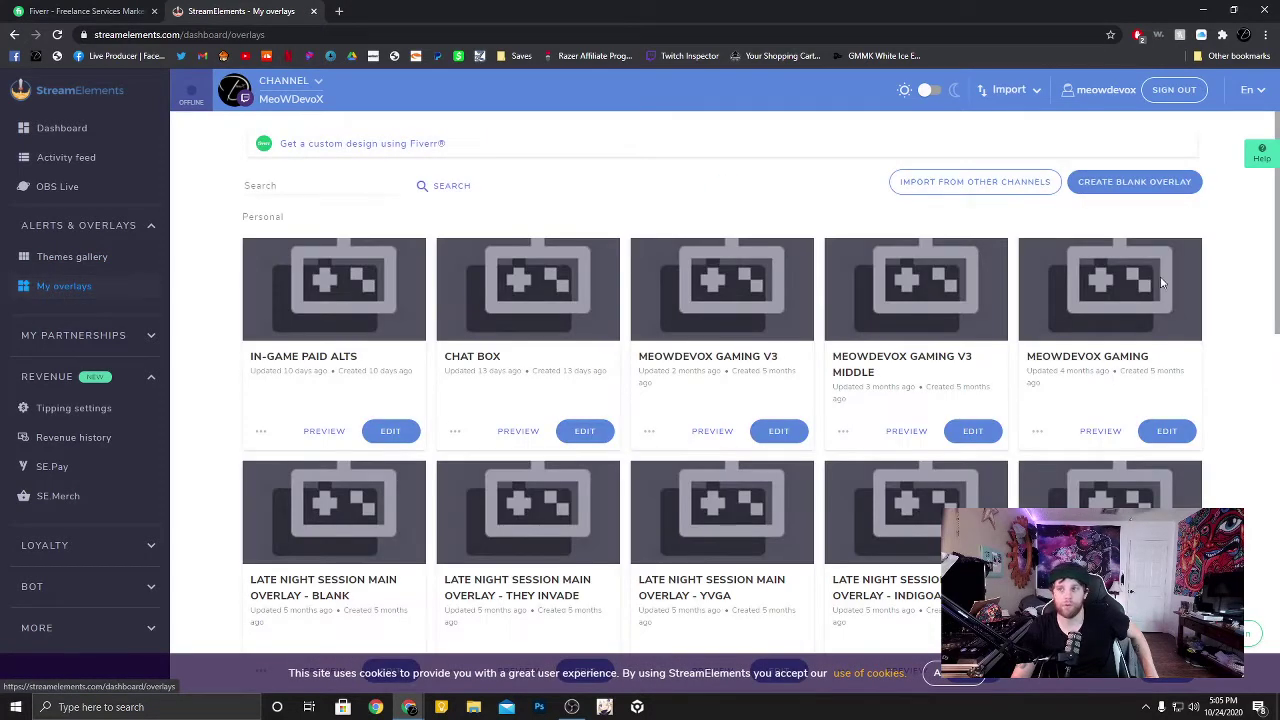
scroll(838, 405, "down", 2)
scroll(740, 398, "down", 2)
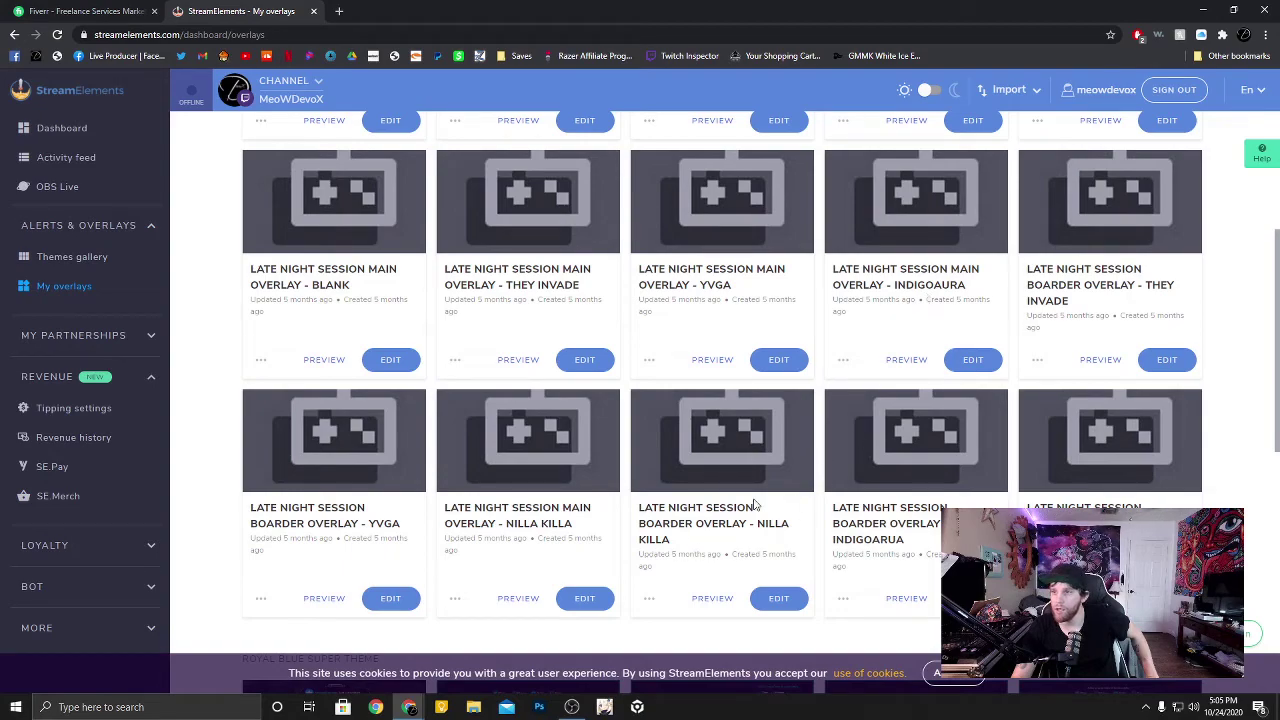
scroll(696, 430, "down", 4)
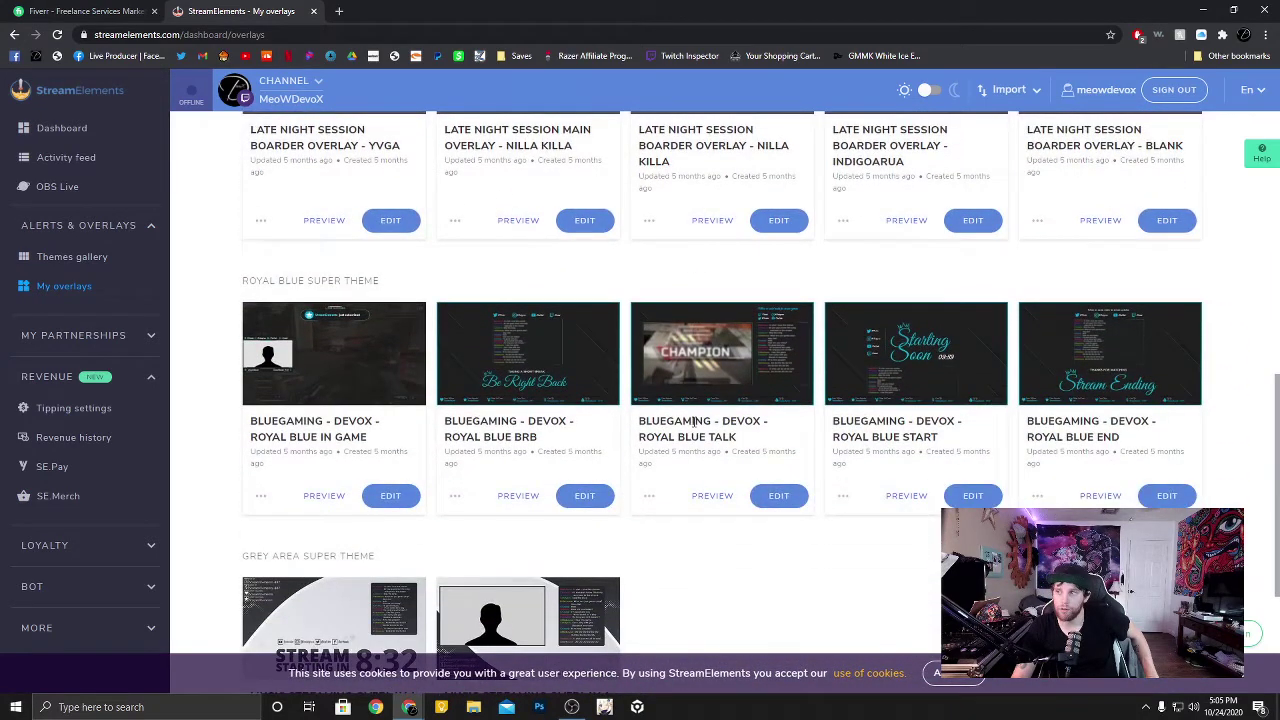
Look through the saved Grey Area, Royal Blue, Late Night Session and personal overlays
scroll(600, 530, "down", 2)
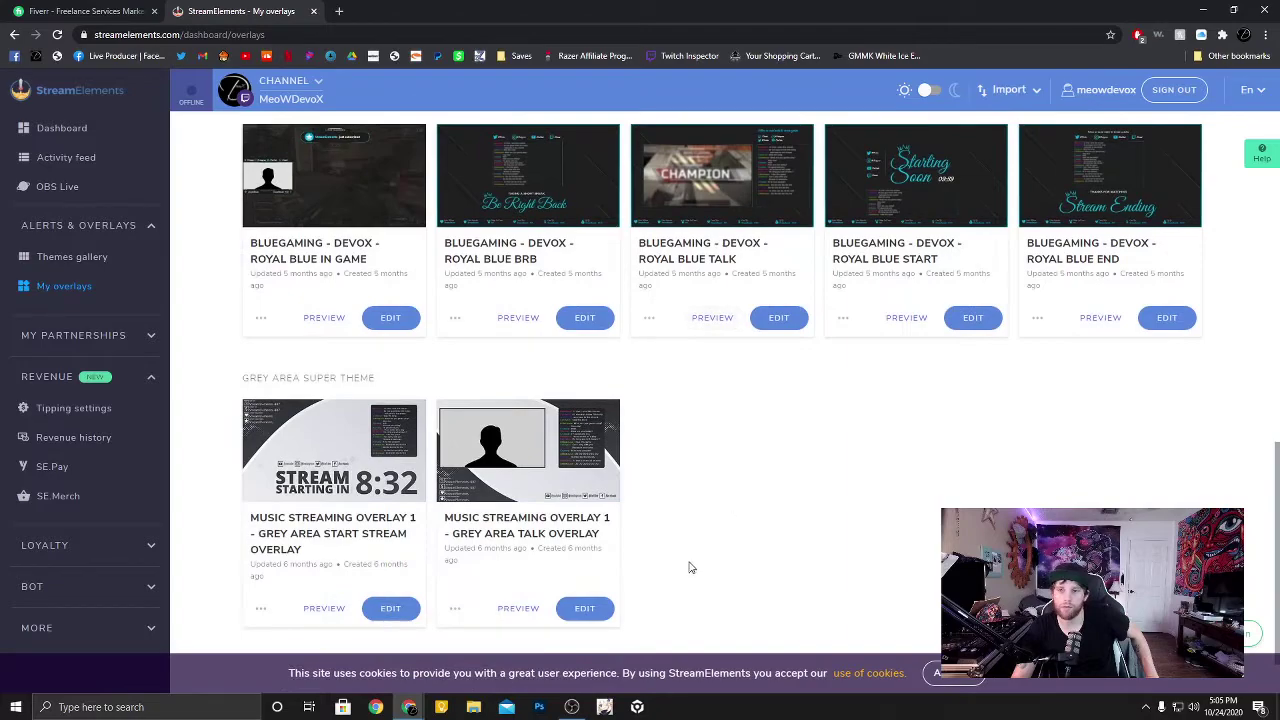
scroll(720, 531, "up", 1)
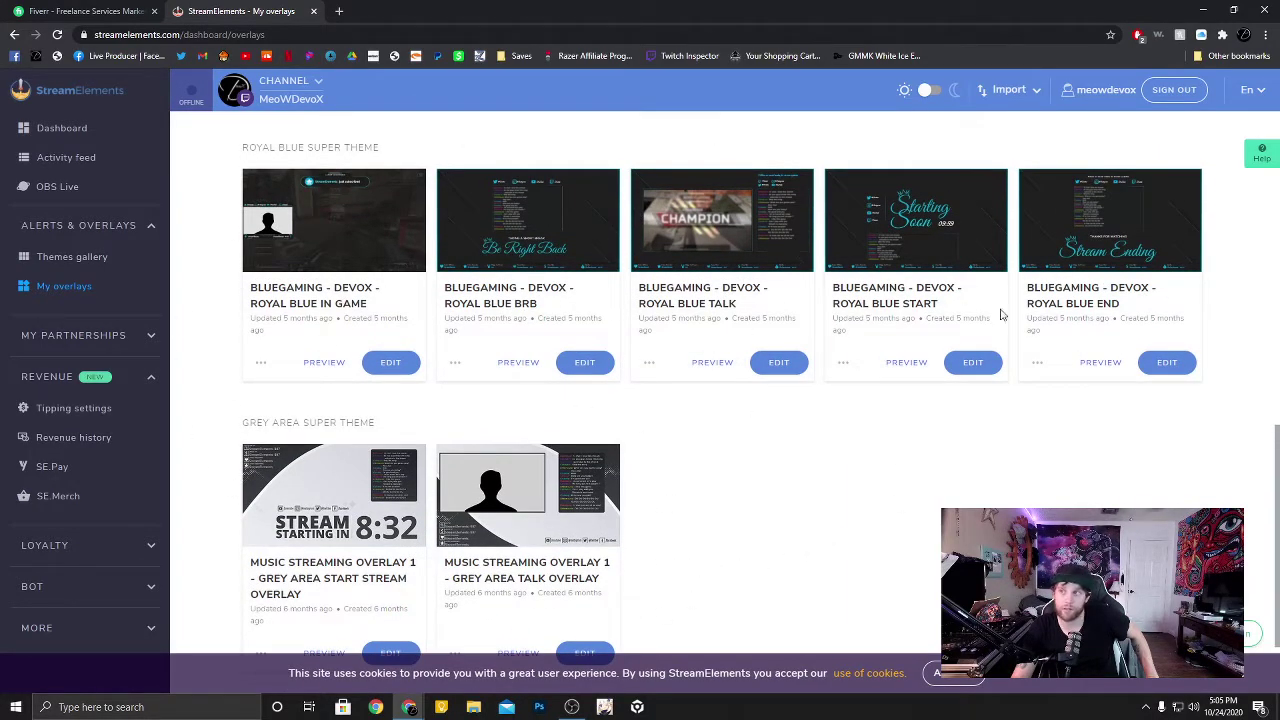
scroll(1083, 468, "up", 4)
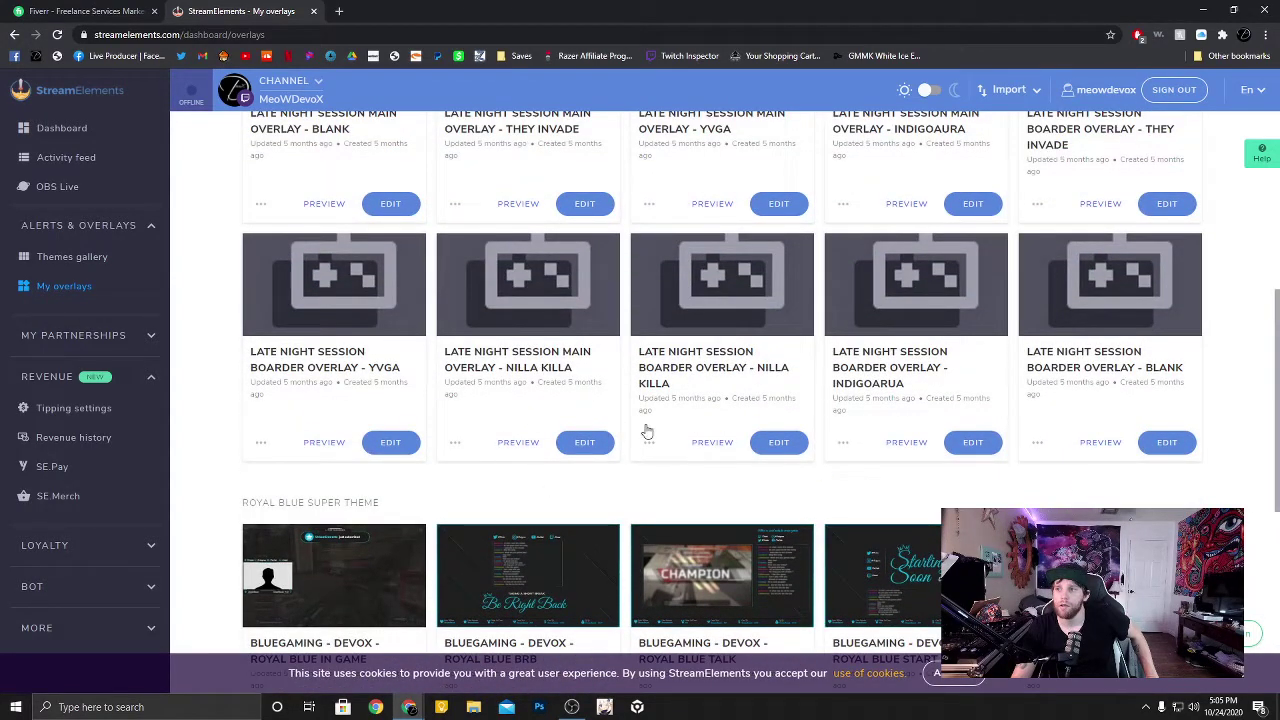
scroll(665, 350, "up", 1)
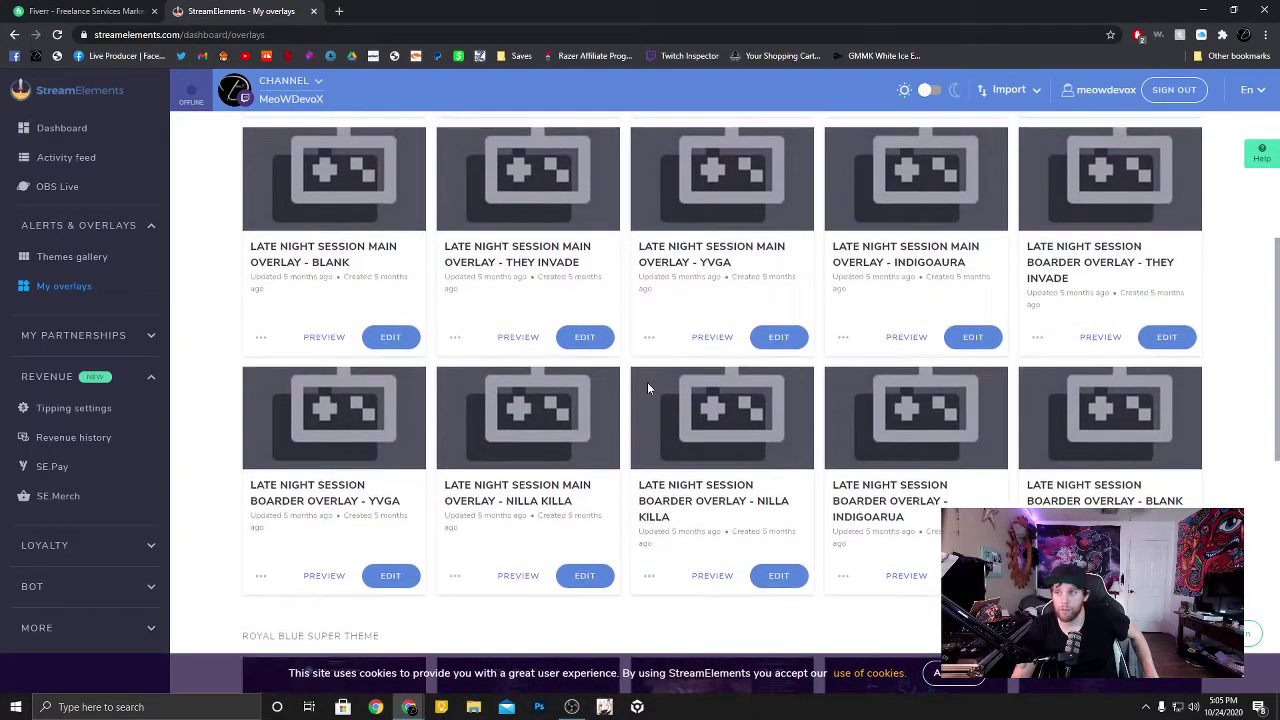
scroll(647, 382, "up", 1)
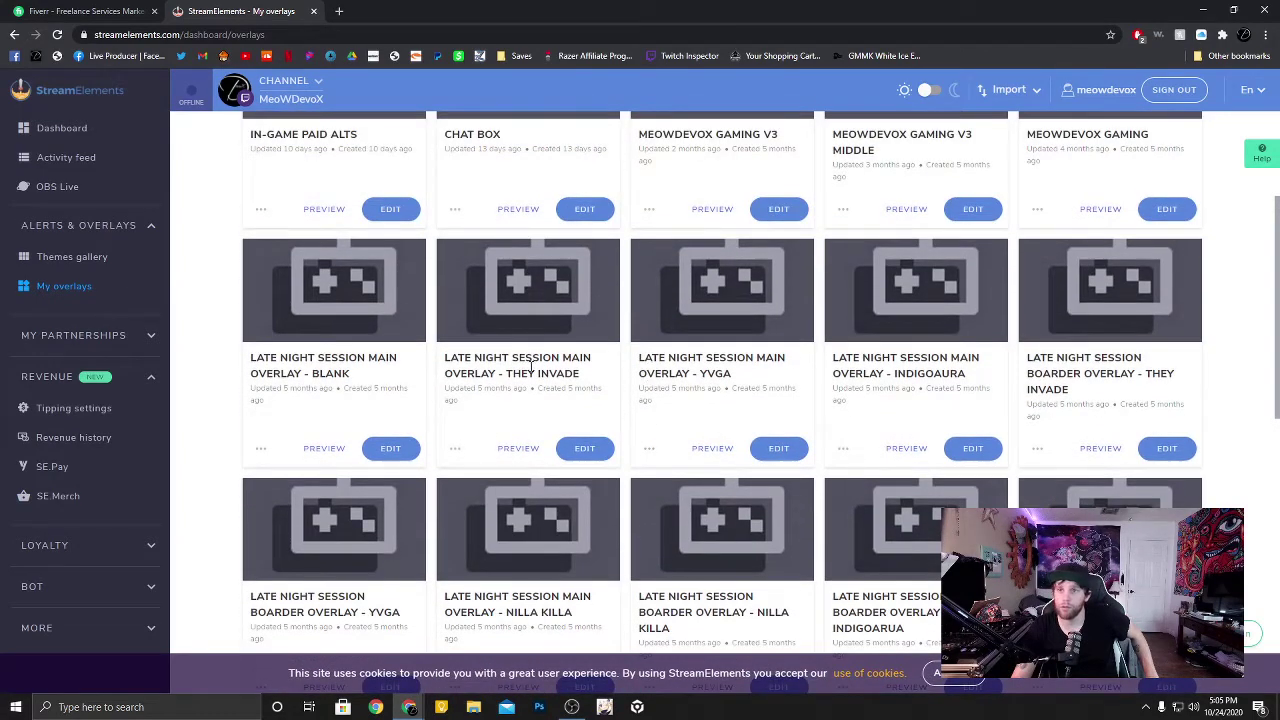
scroll(500, 370, "up", 2)
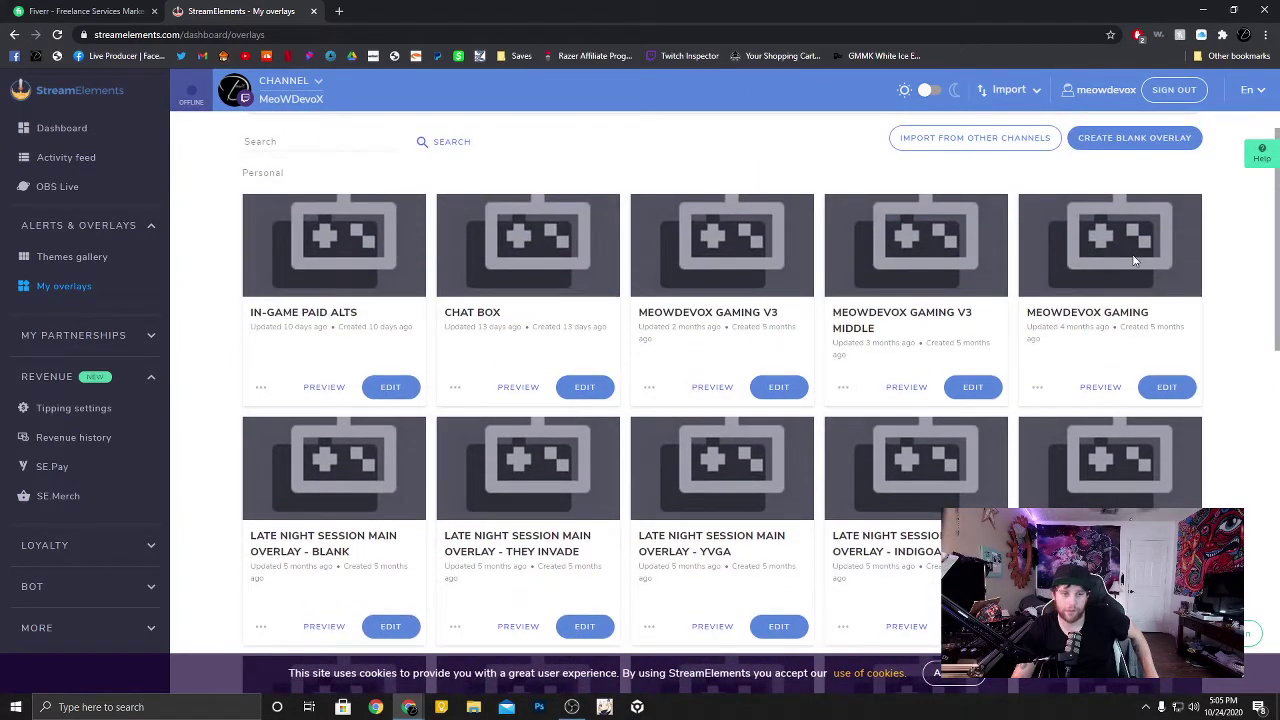
Open the MeoWDevoX Gaming overlay for editing and hide all of its layers, from AlertBox 6 through Image 1
left_click(1168, 390)
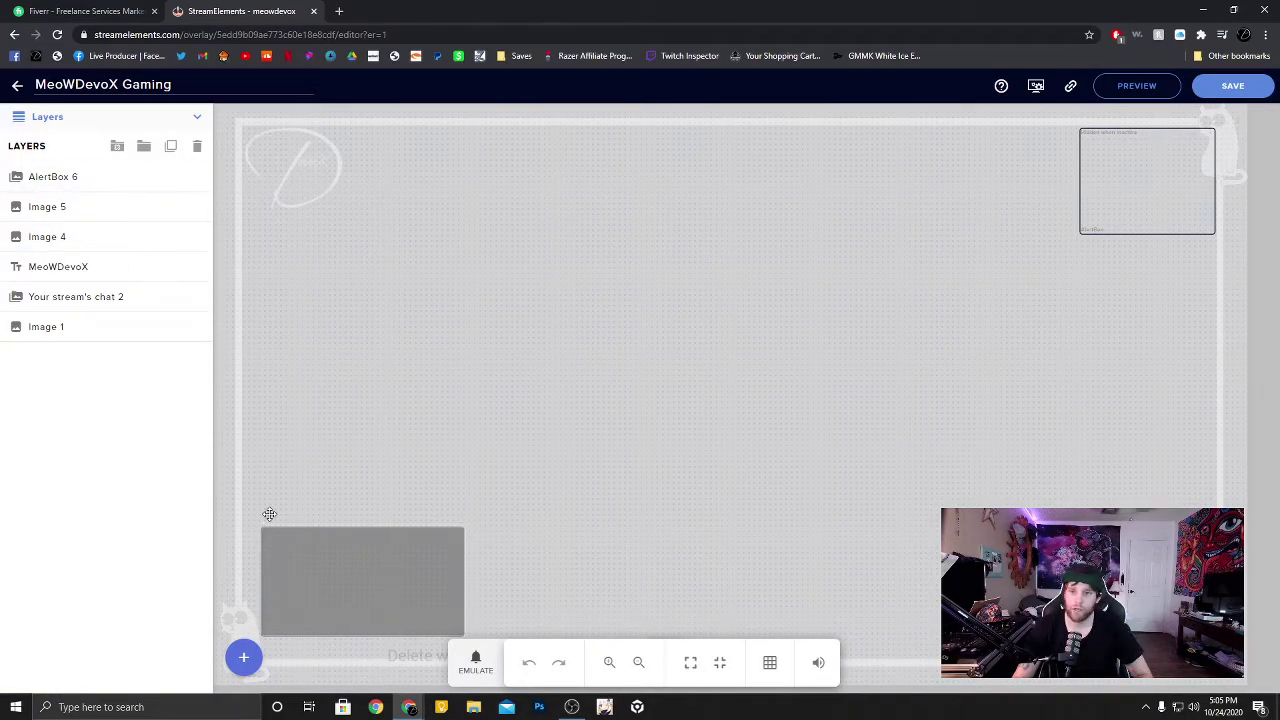
left_click(174, 176)
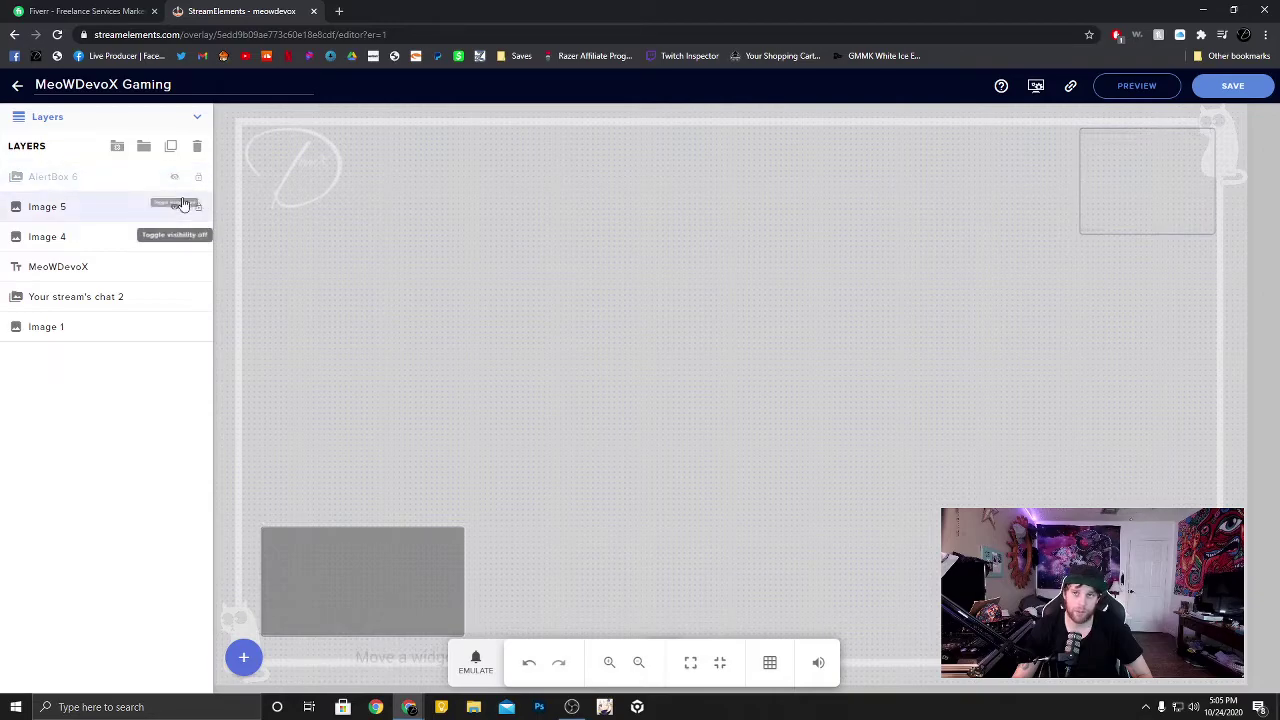
left_click(174, 206)
left_click(174, 236)
left_click(174, 266)
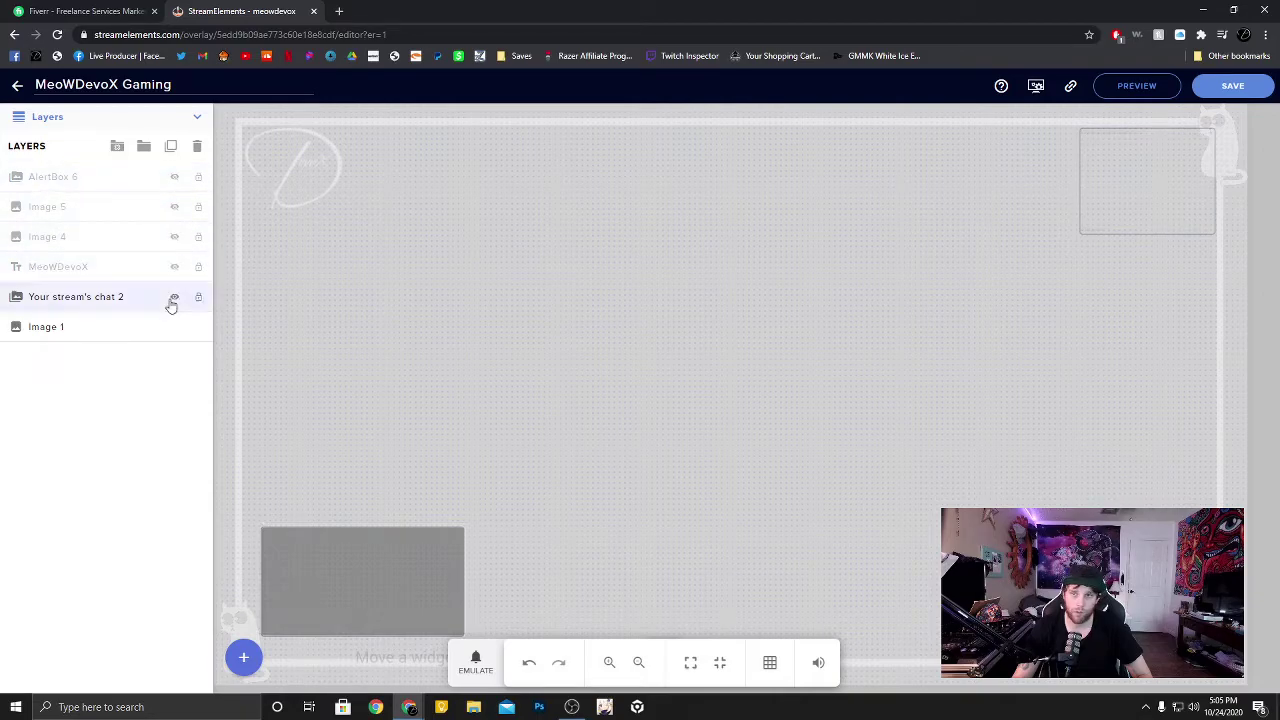
left_click(174, 297)
left_click(174, 326)
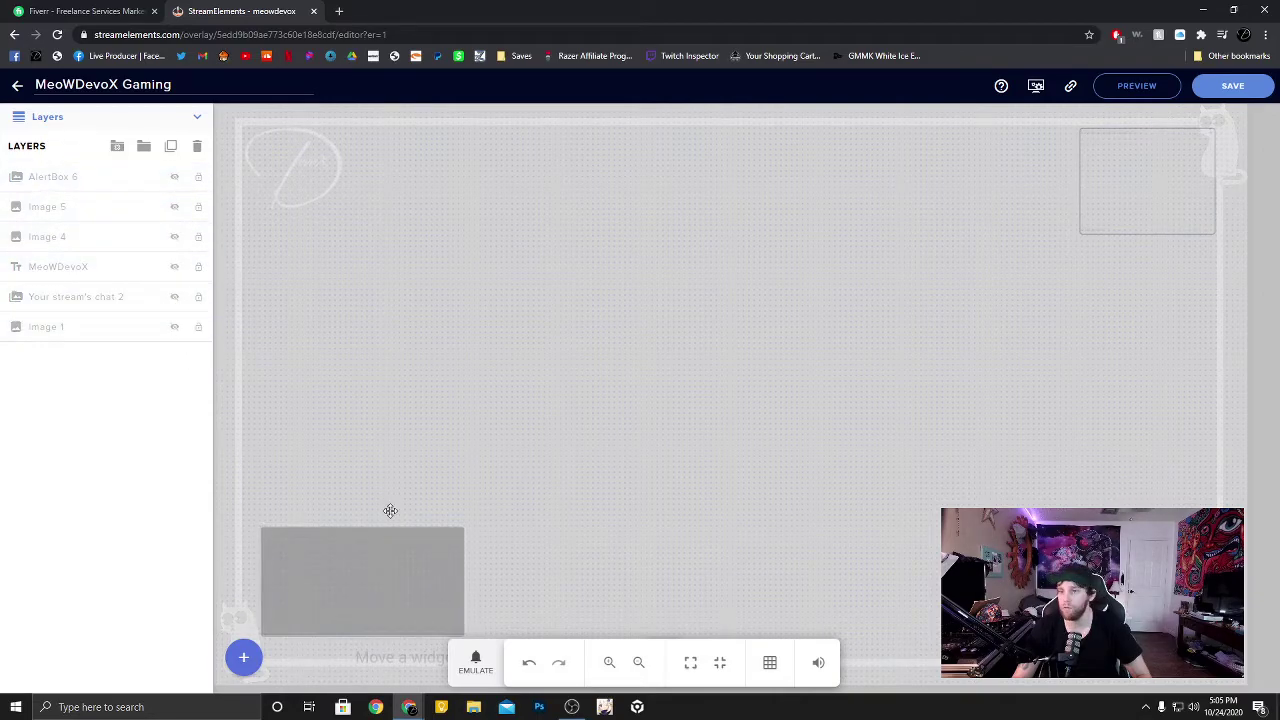
Look through the widget categories that can be added, including the static and custom options such as text, image and video
left_click(245, 660)
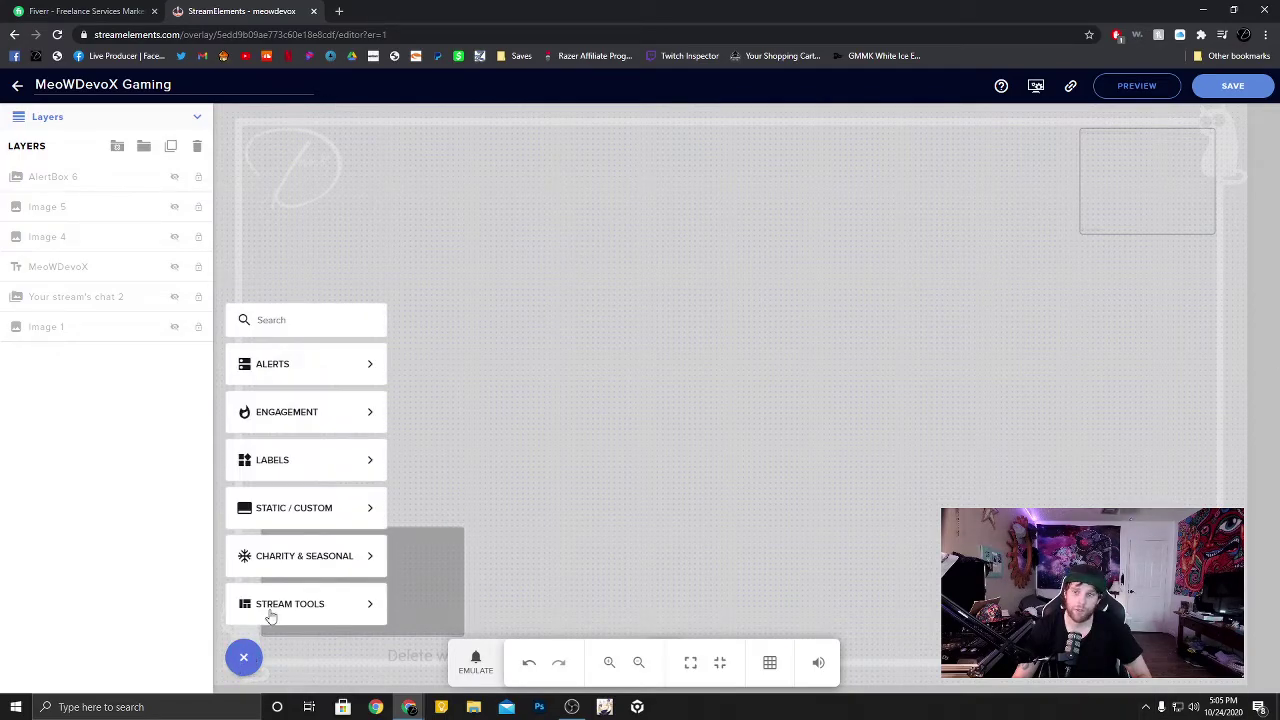
mouse_move(318, 512)
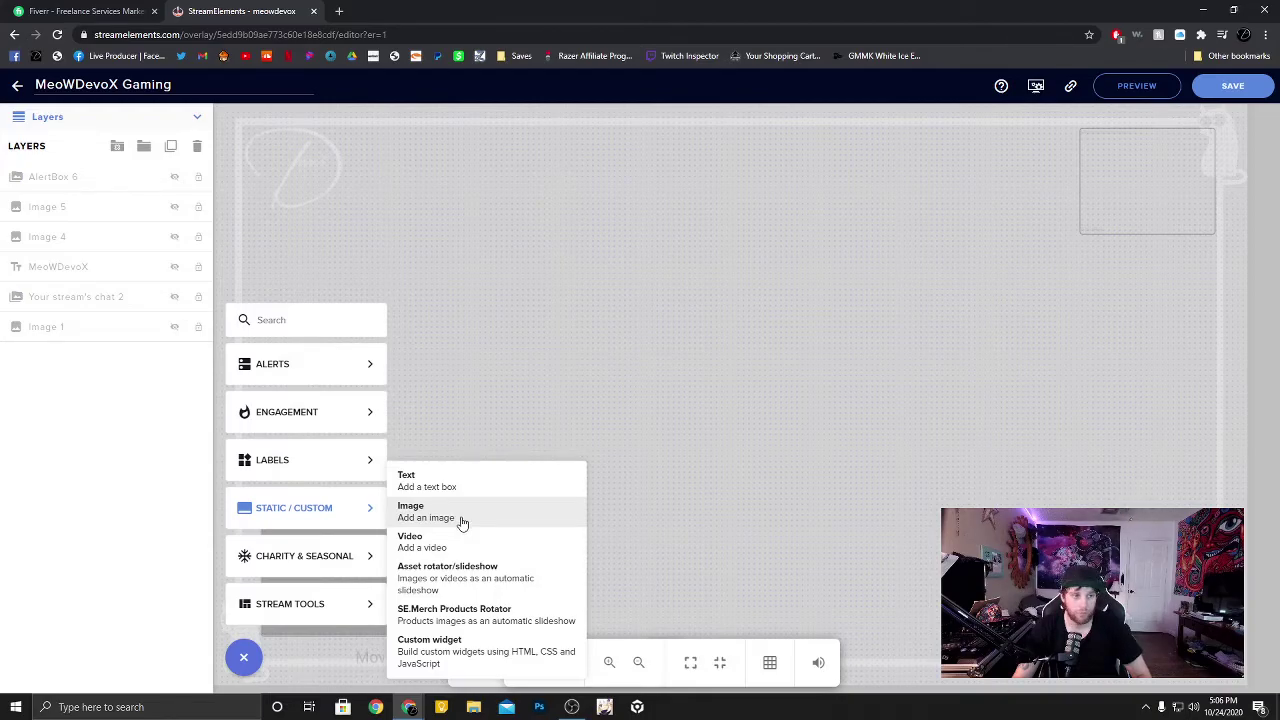
mouse_move(272, 508)
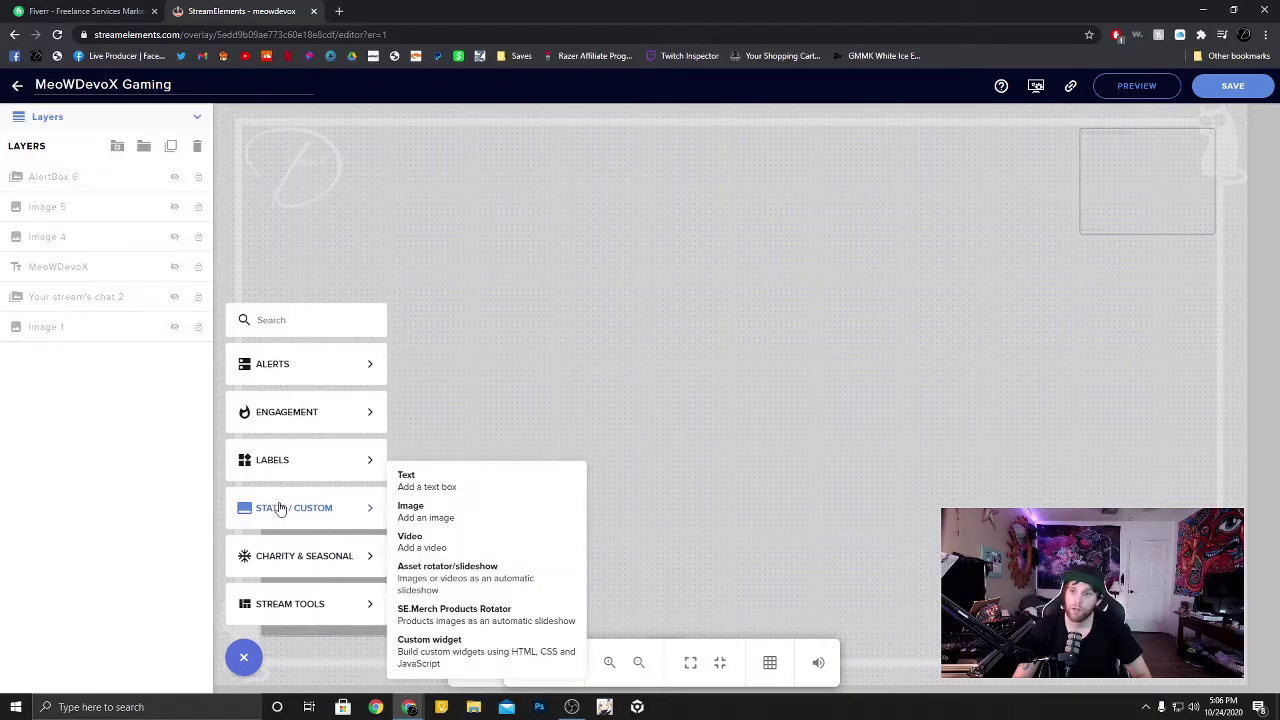
left_click(467, 548)
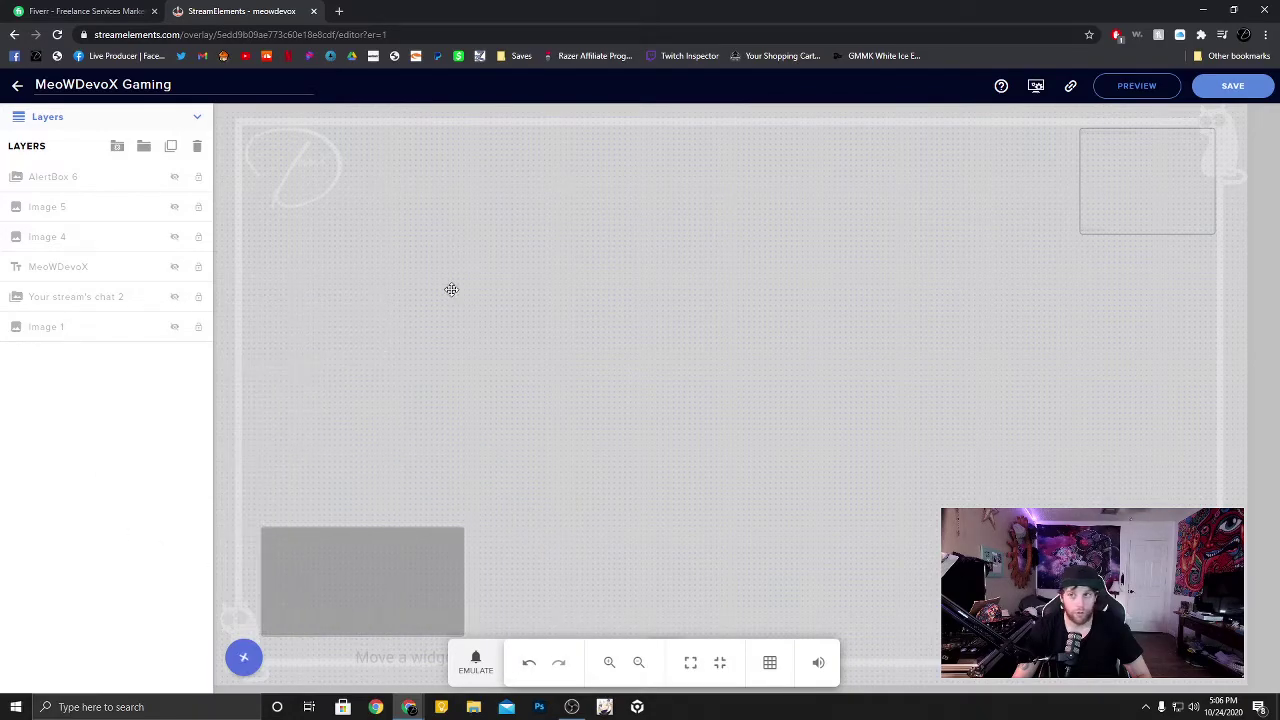
Nudge the stream chat widget slightly up and to the right, and show the addable widget categories again
mouse_move(362, 587)
left_mouse_down()
mouse_move(497, 443)
mouse_move(463, 543)
mouse_move(497, 463)
mouse_move(326, 591)
mouse_move(349, 581)
left_mouse_up()
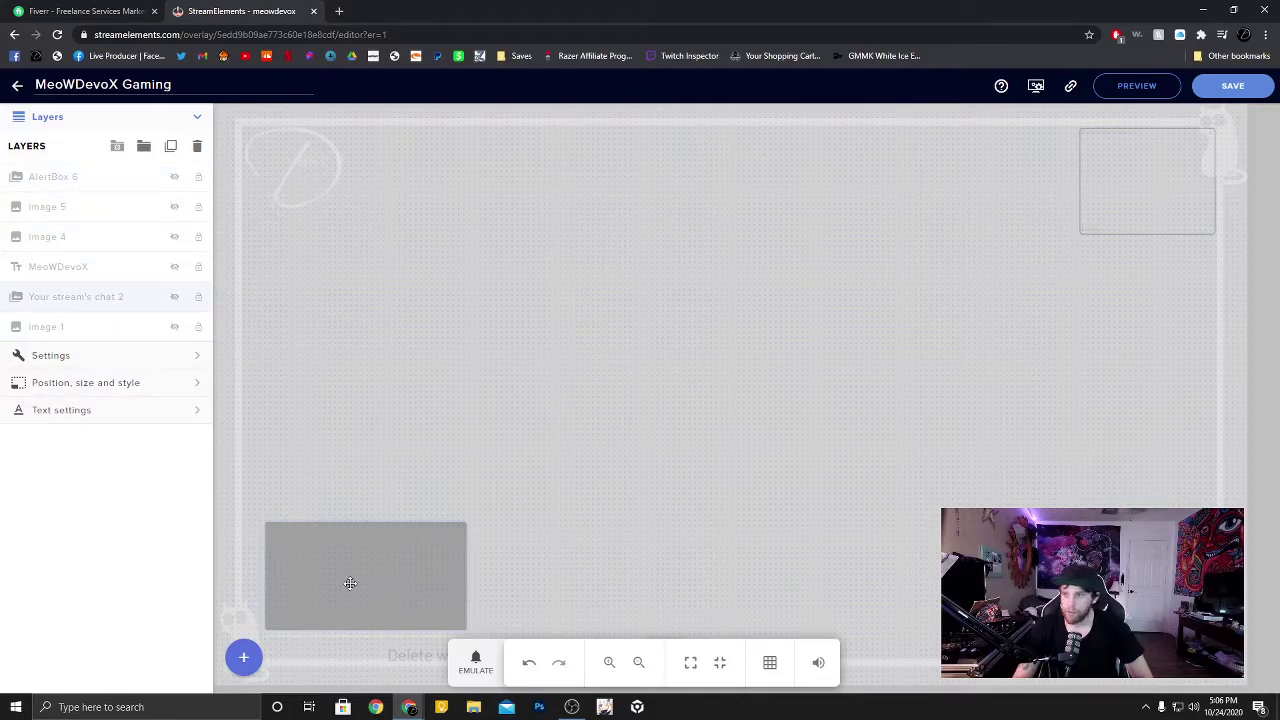
left_click(255, 667)
mouse_move(348, 378)
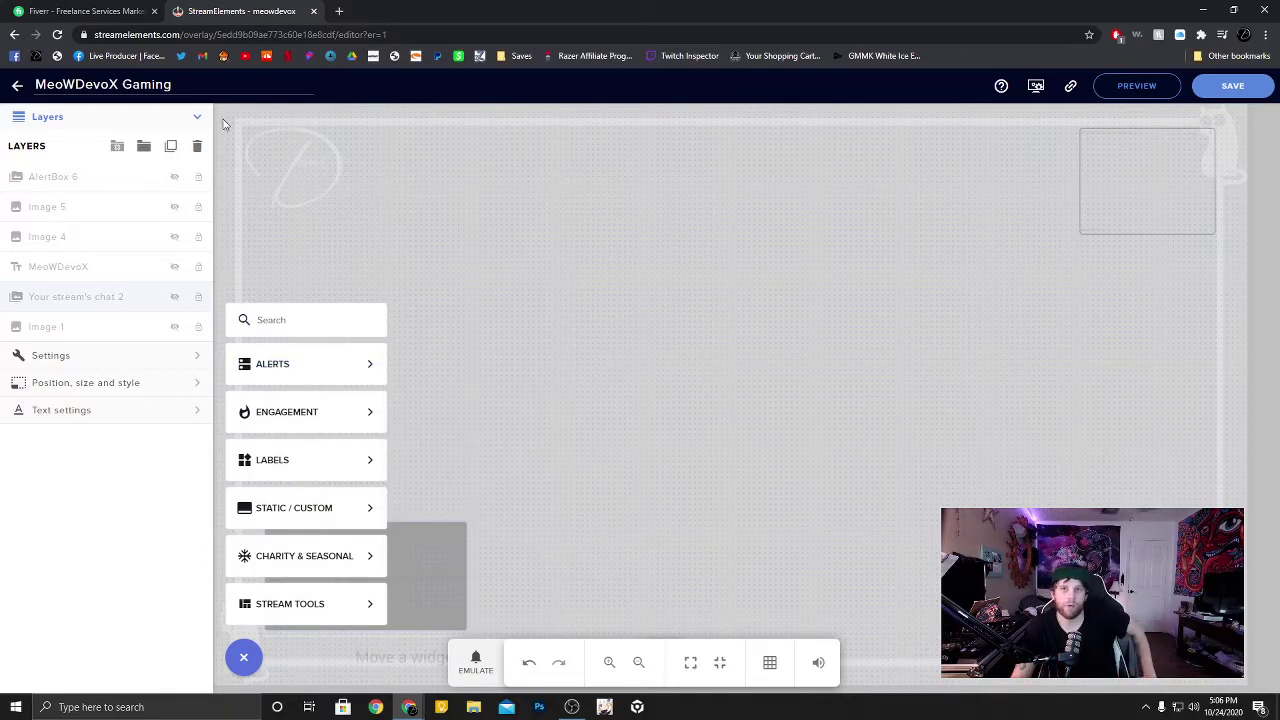
Return to the saved overlays without saving the changes and dismiss the SE.Merch product announcement
left_click(18, 87)
left_click(18, 88)
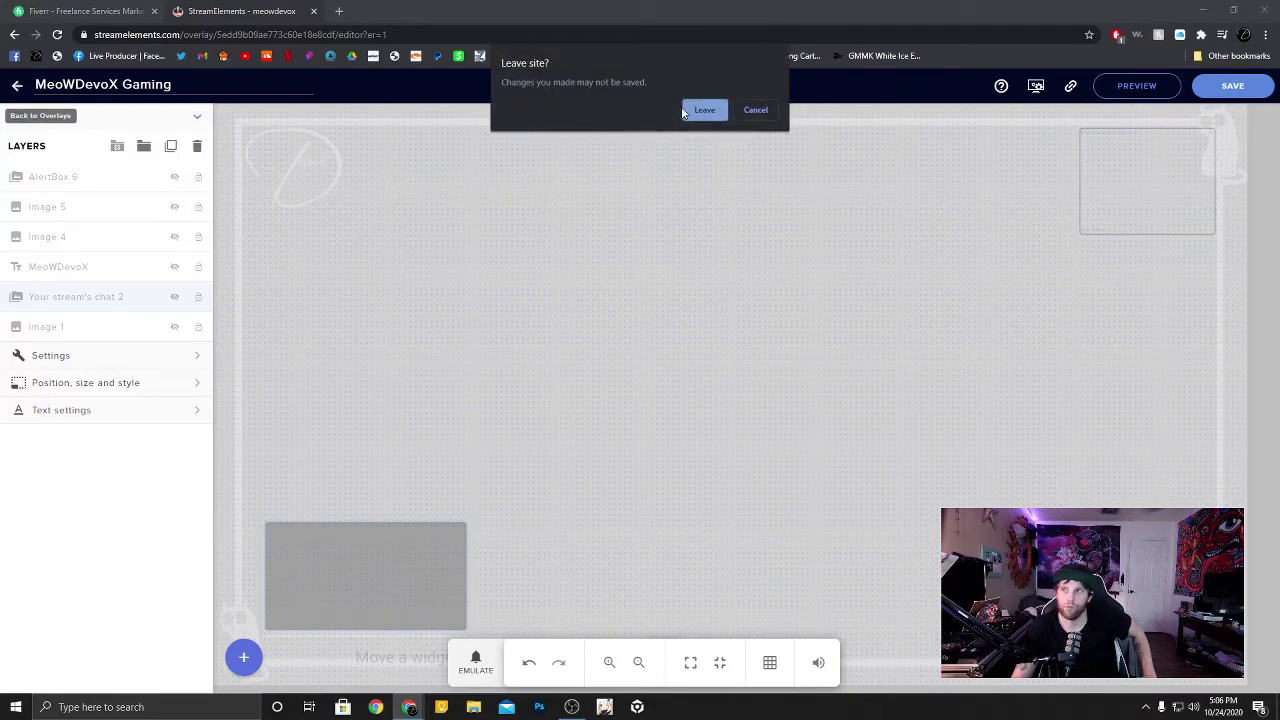
left_click(712, 110)
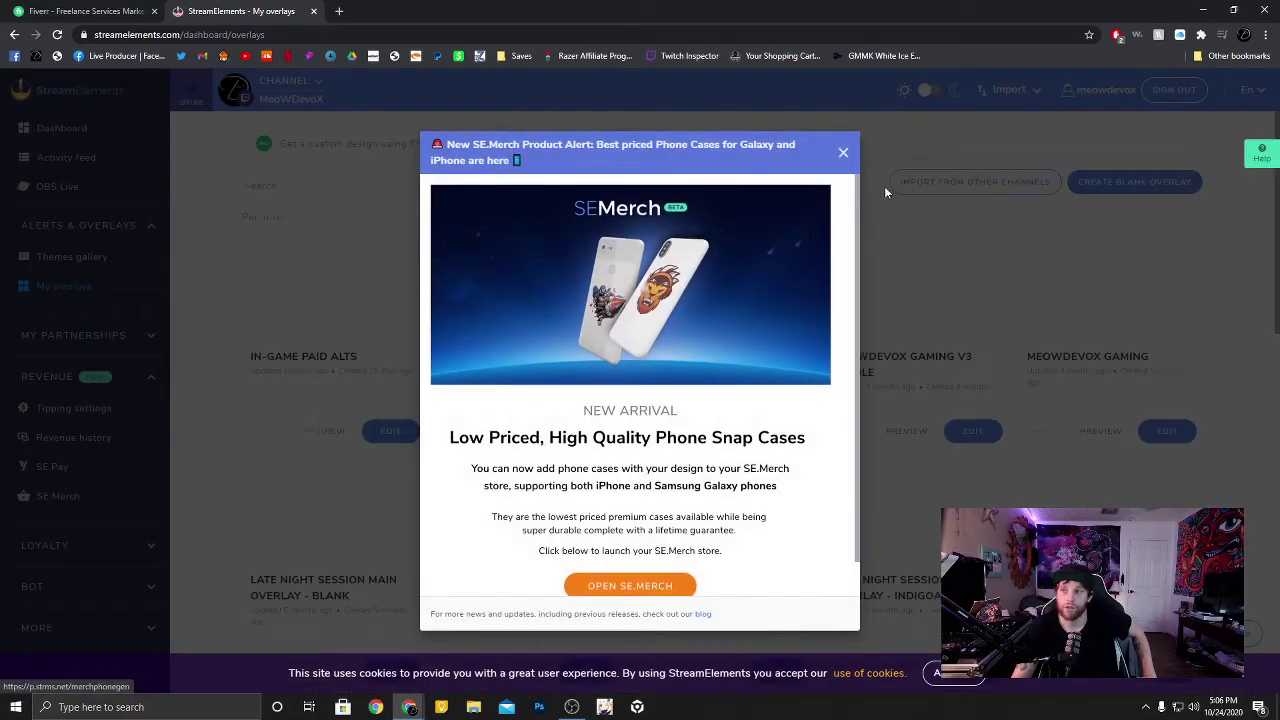
left_click(840, 152)
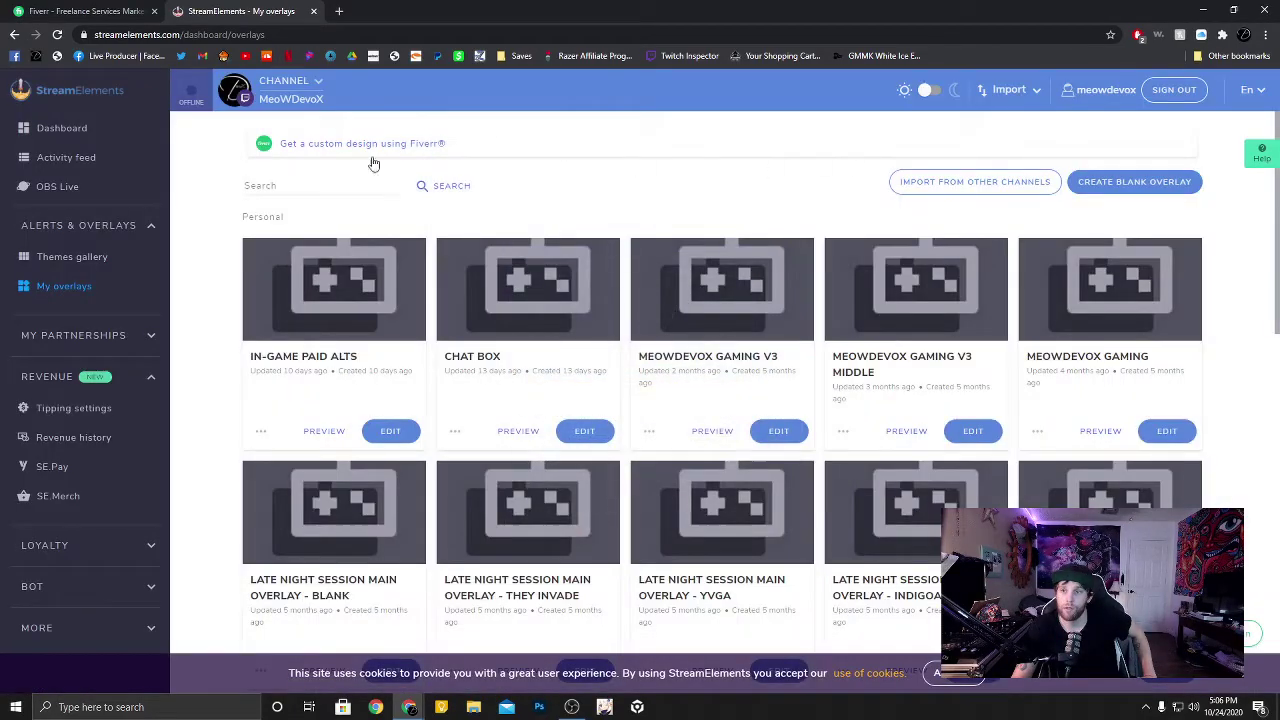
Open the In-Game Paid alts overlay for editing and emulate a follower event to preview its alert
left_click(400, 432)
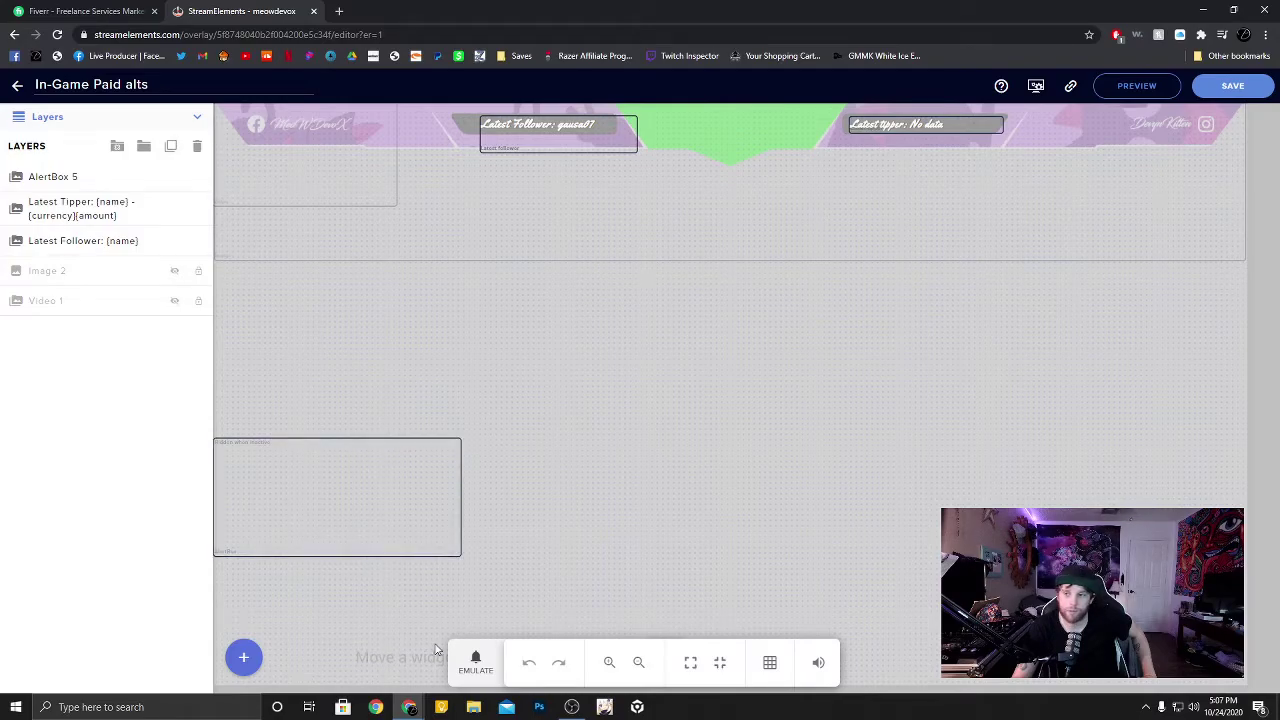
left_click(475, 662)
mouse_move(531, 444)
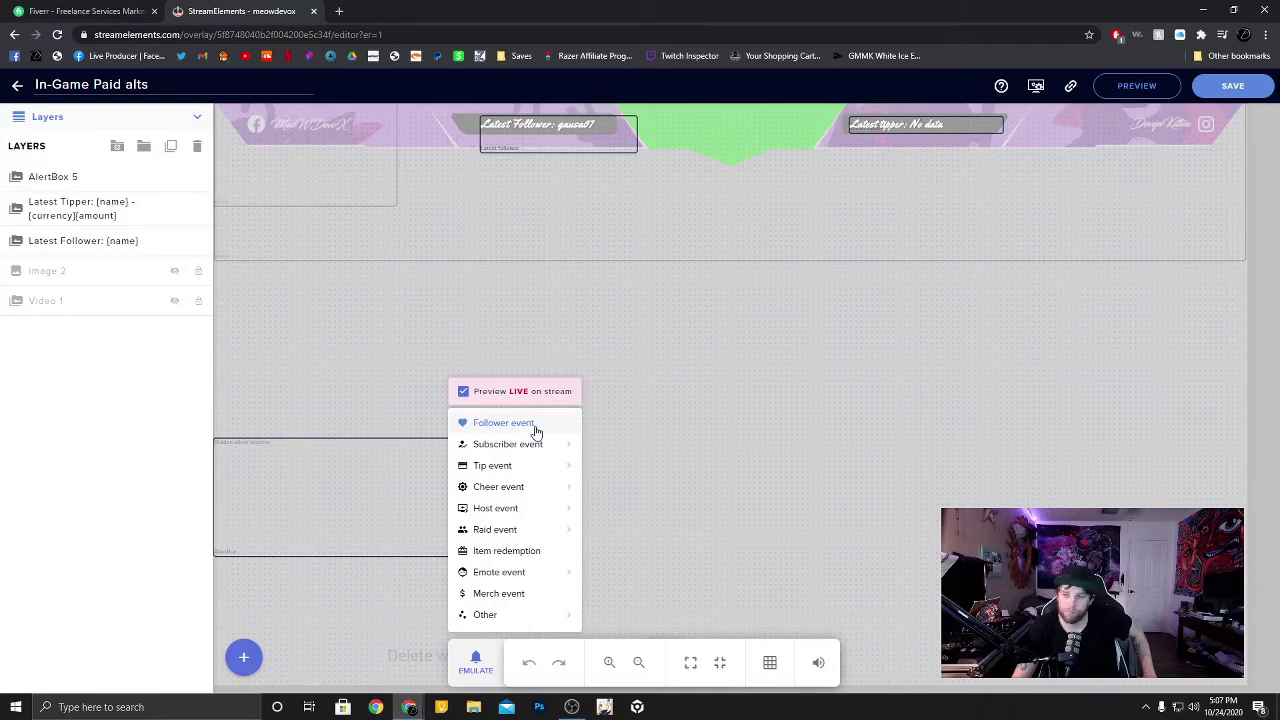
left_click(535, 430)
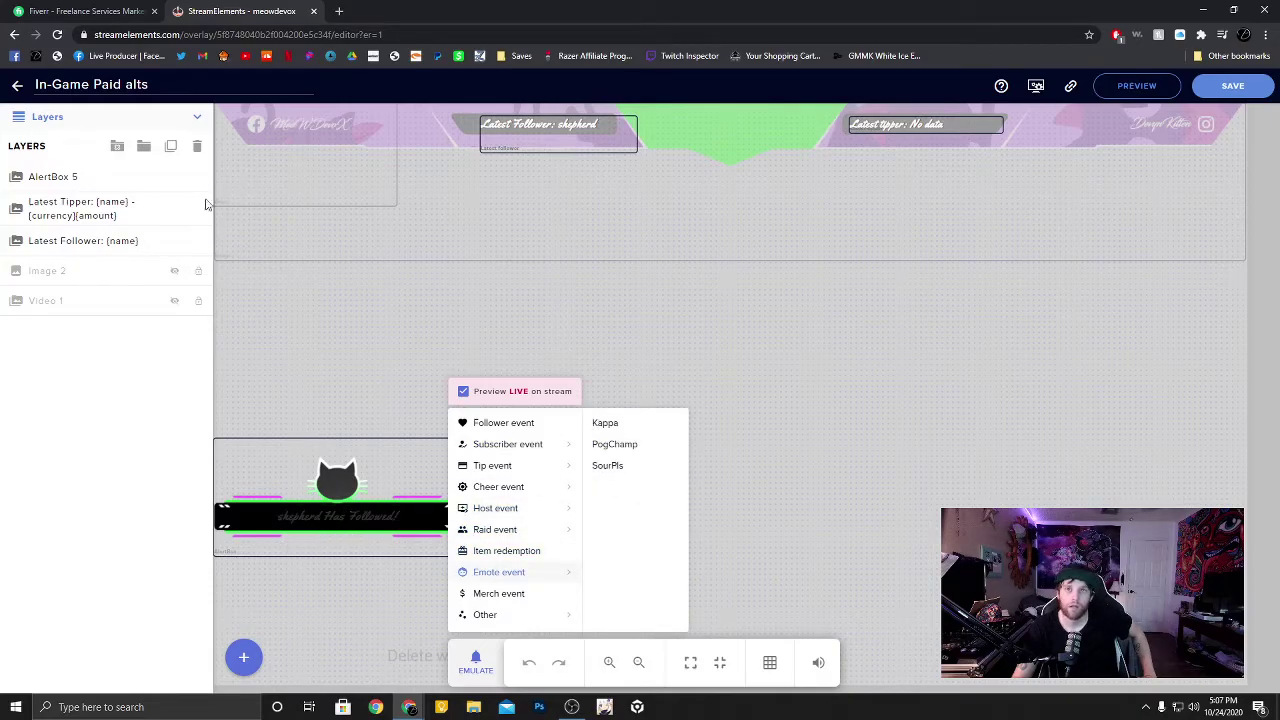
Check which alert widgets can be added to the overlay, without adding one
left_click(233, 663)
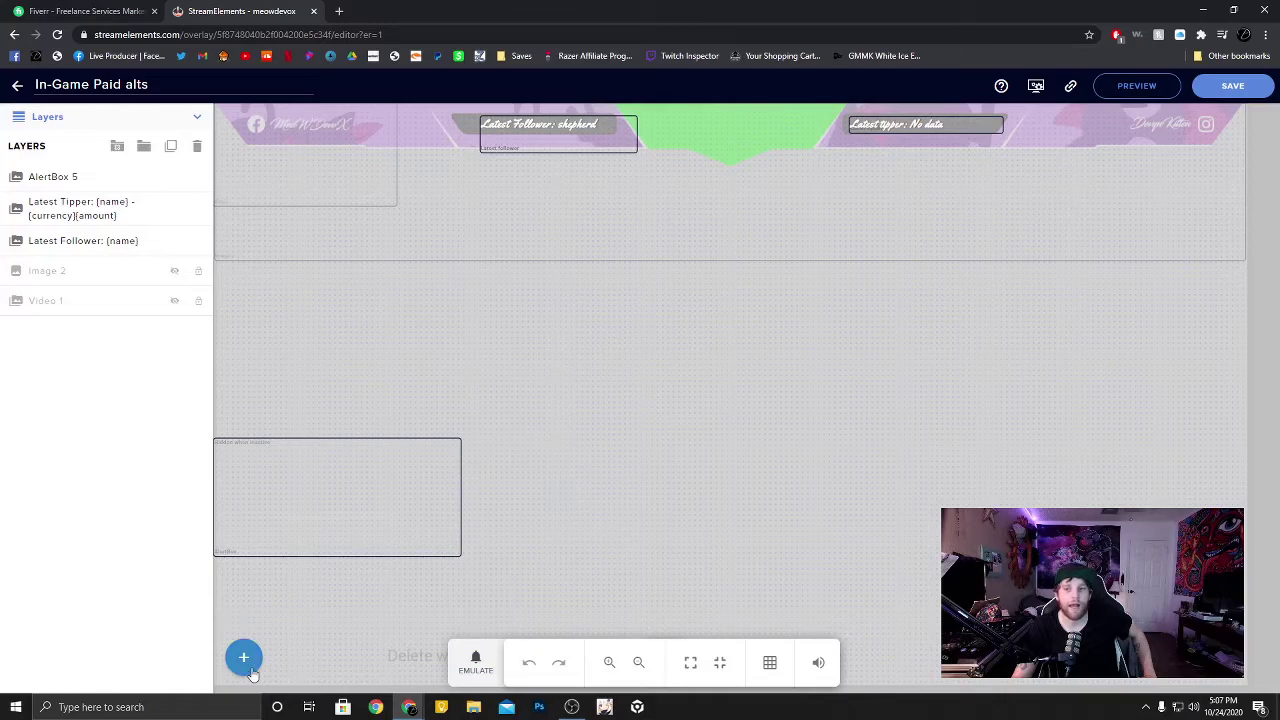
left_click(248, 670)
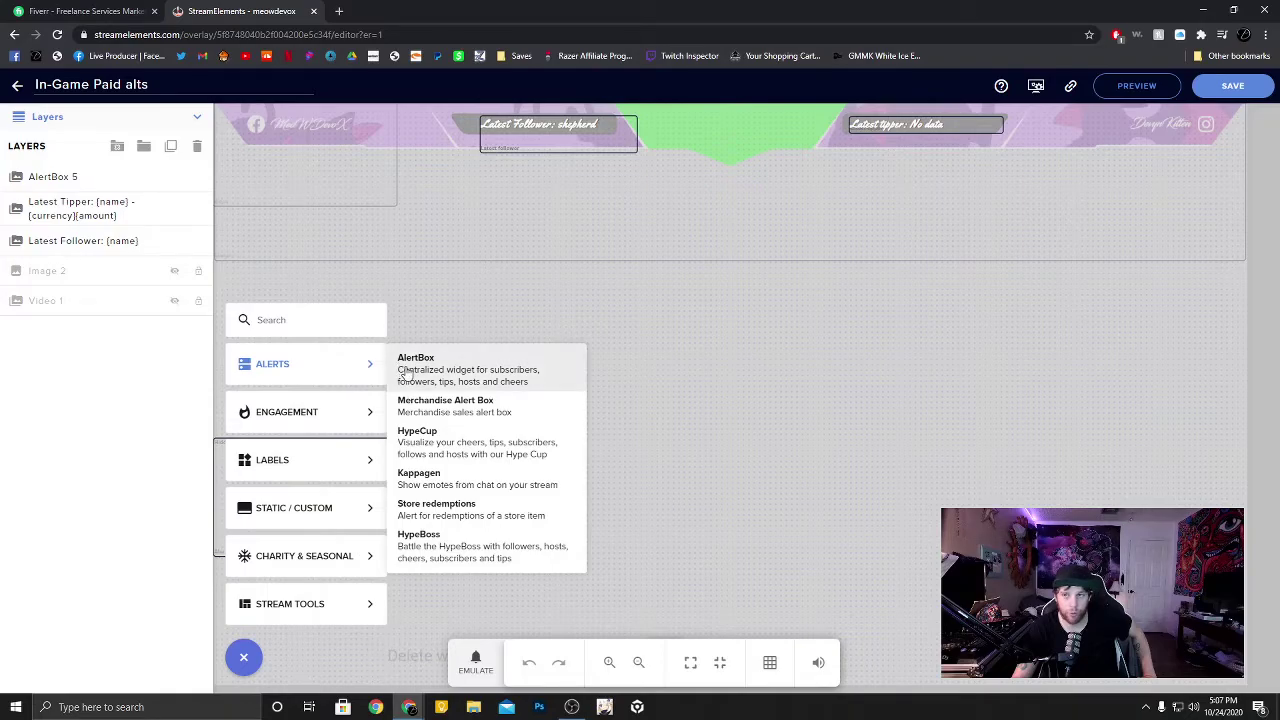
left_click(108, 449)
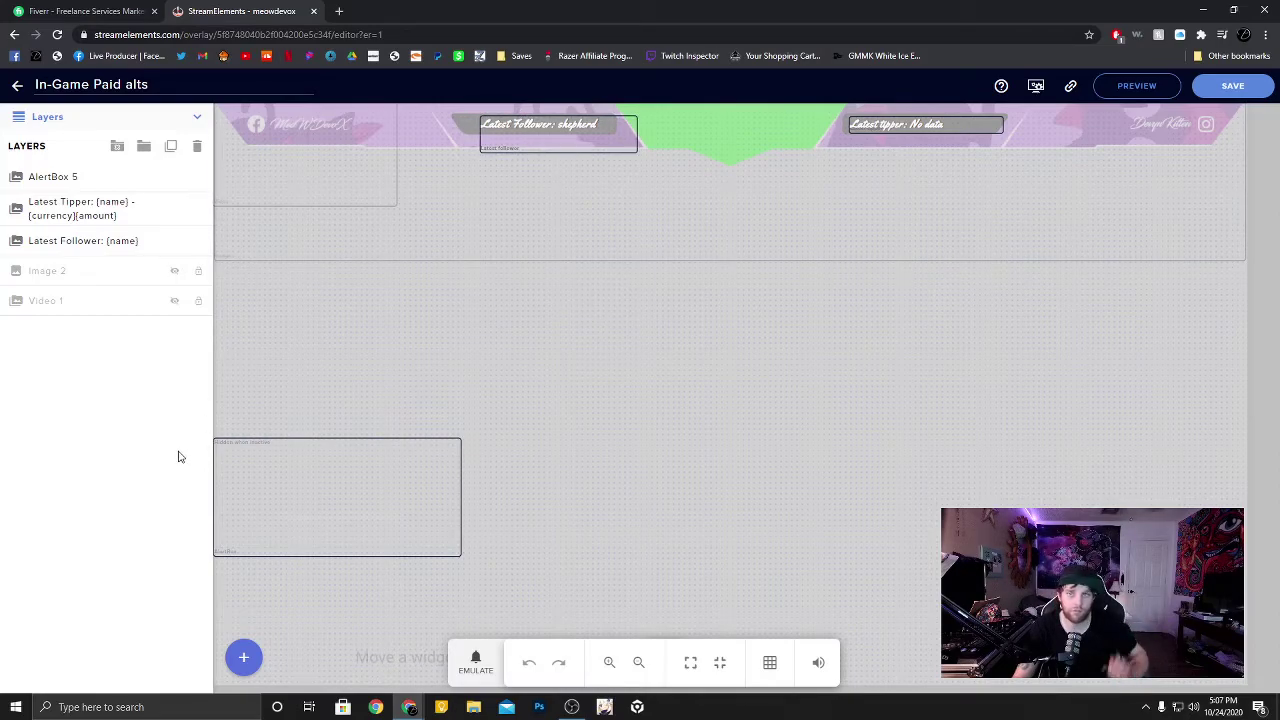
Select the AlertBox 5 layer and open its list of alert type settings
left_click(108, 184)
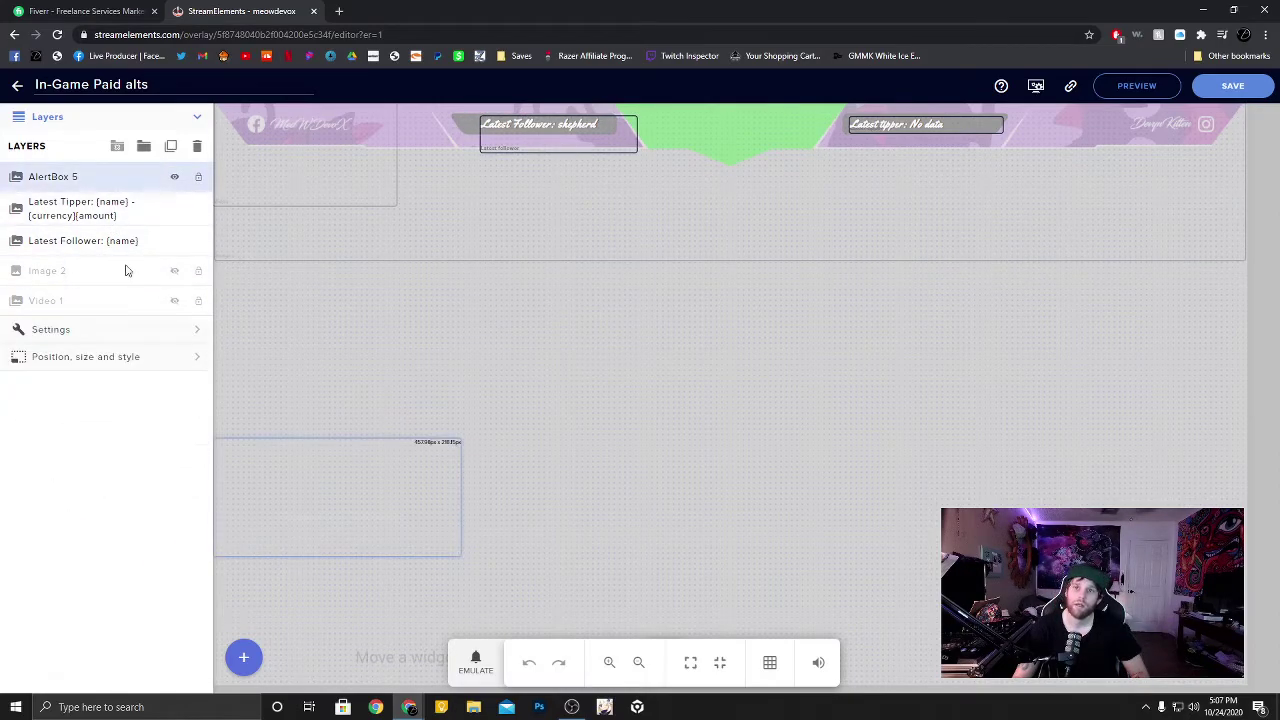
left_click(130, 335)
left_click(120, 148)
left_click(119, 122)
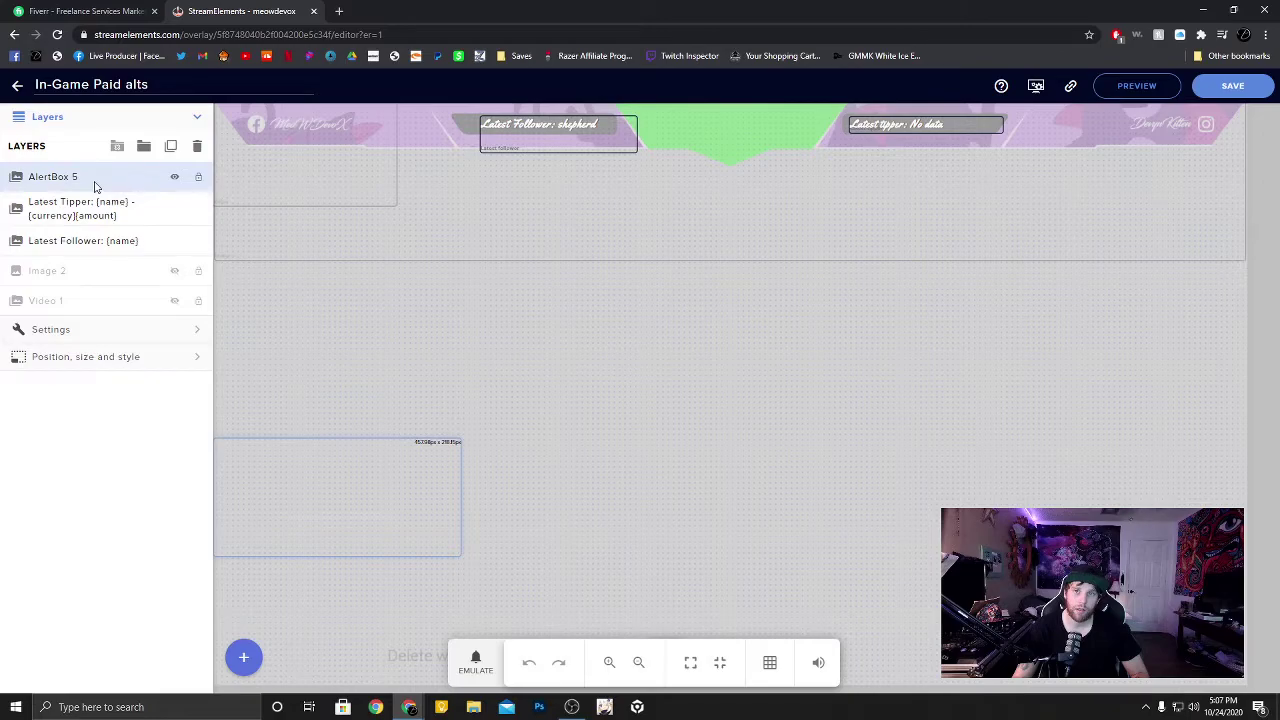
left_click(103, 340)
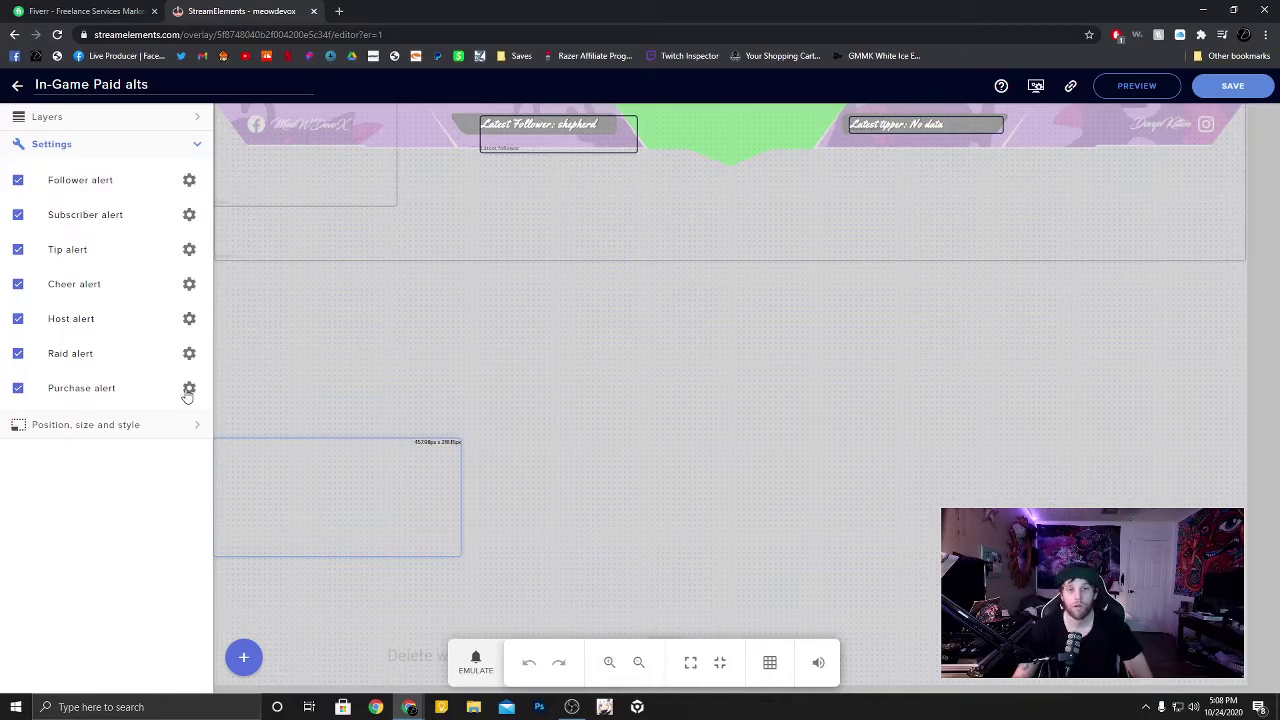
Open the follower alert's advanced settings and examine its image, sound, layout, message and duration options
left_click(189, 181)
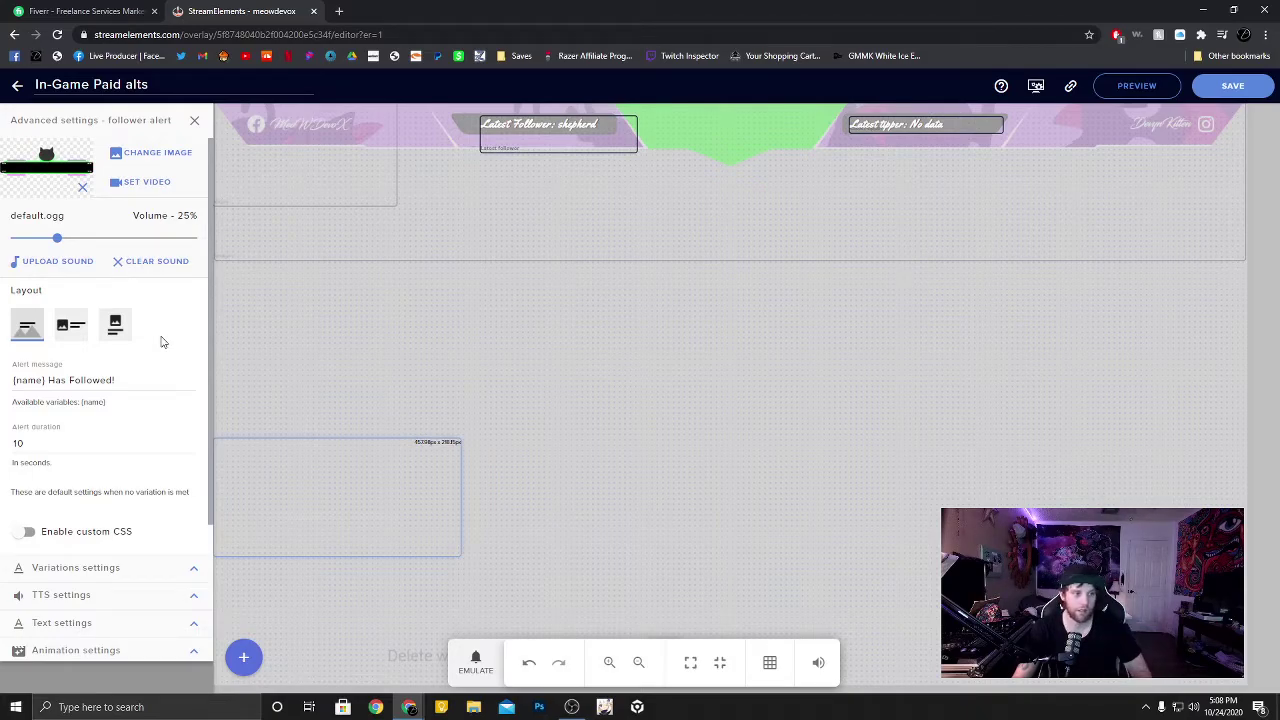
scroll(208, 286, "down", 1)
scroll(210, 215, "up", 1)
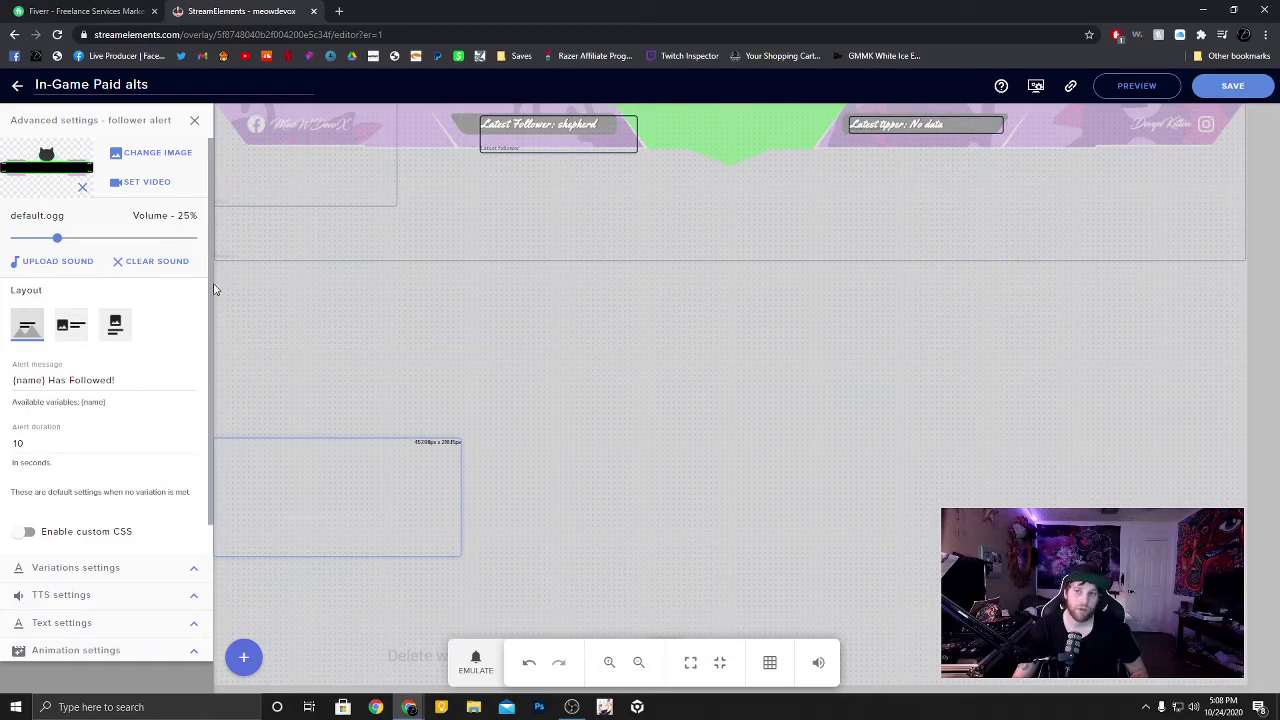
scroll(212, 263, "down", 1)
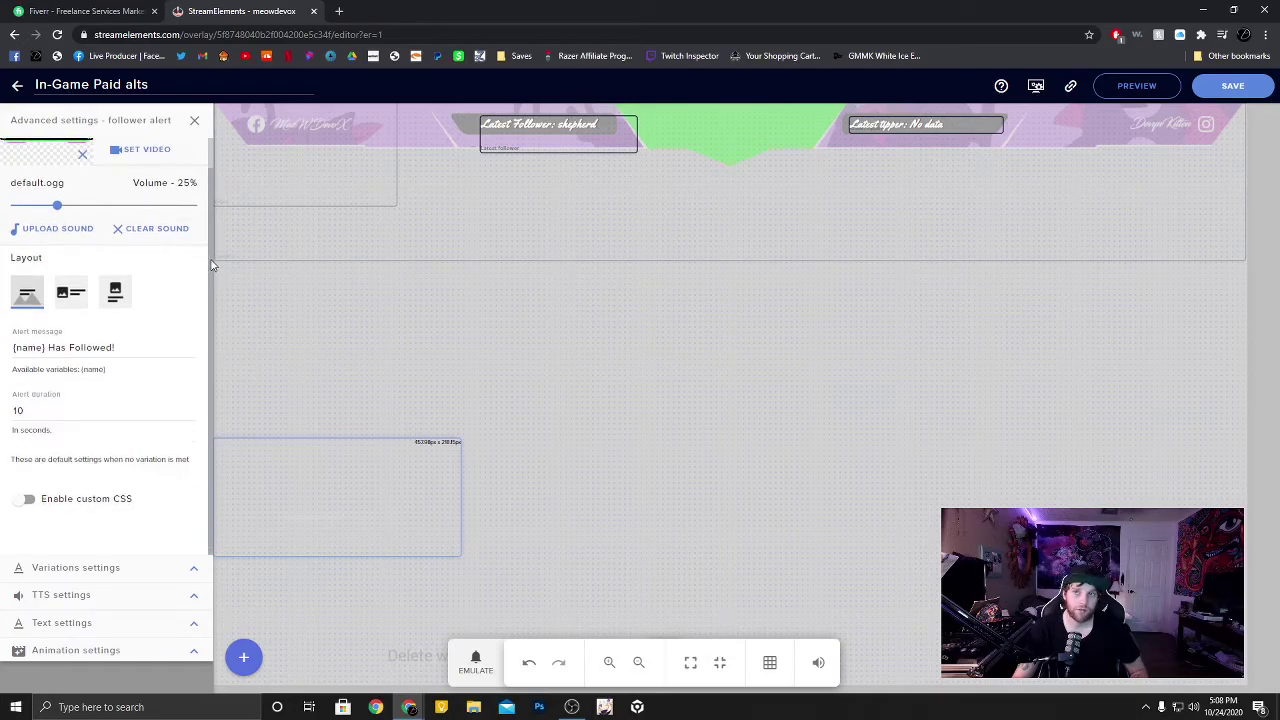
scroll(214, 332, "up", 1)
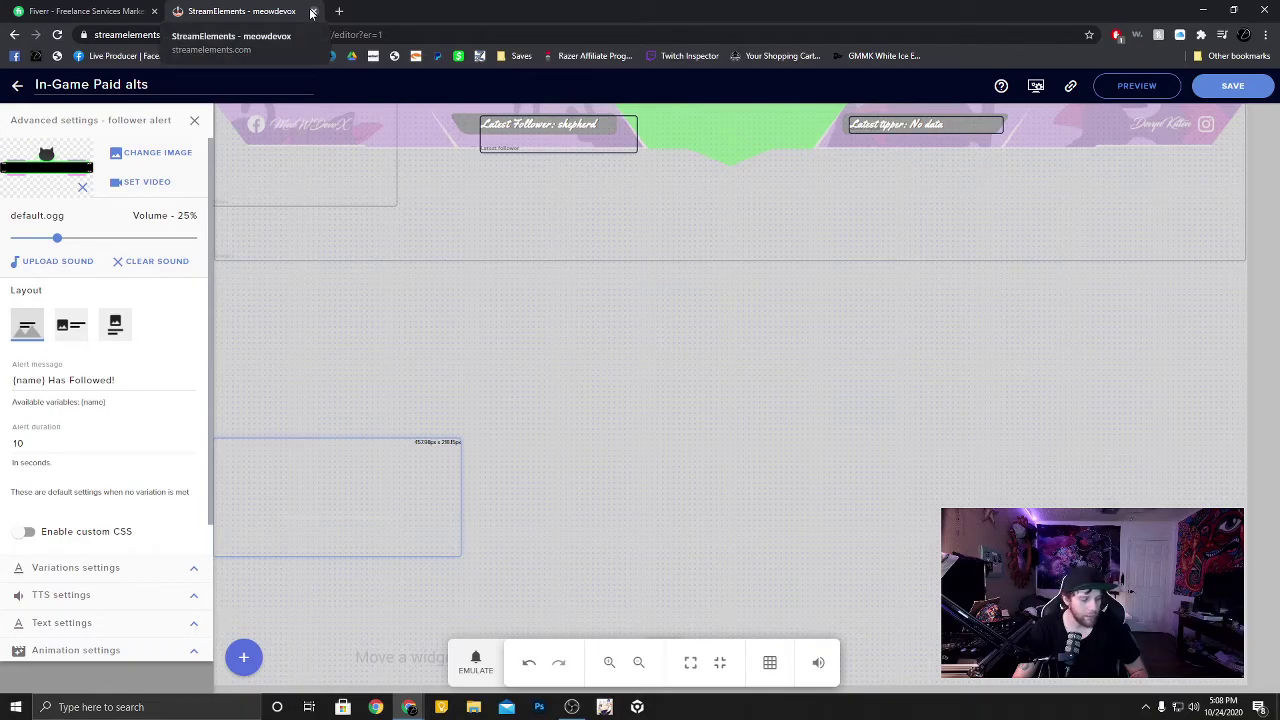
Switch to OBS Studio, preview the House Sessions! scene, and return the preview to the ScreenCap scene
key("alt+Tab")
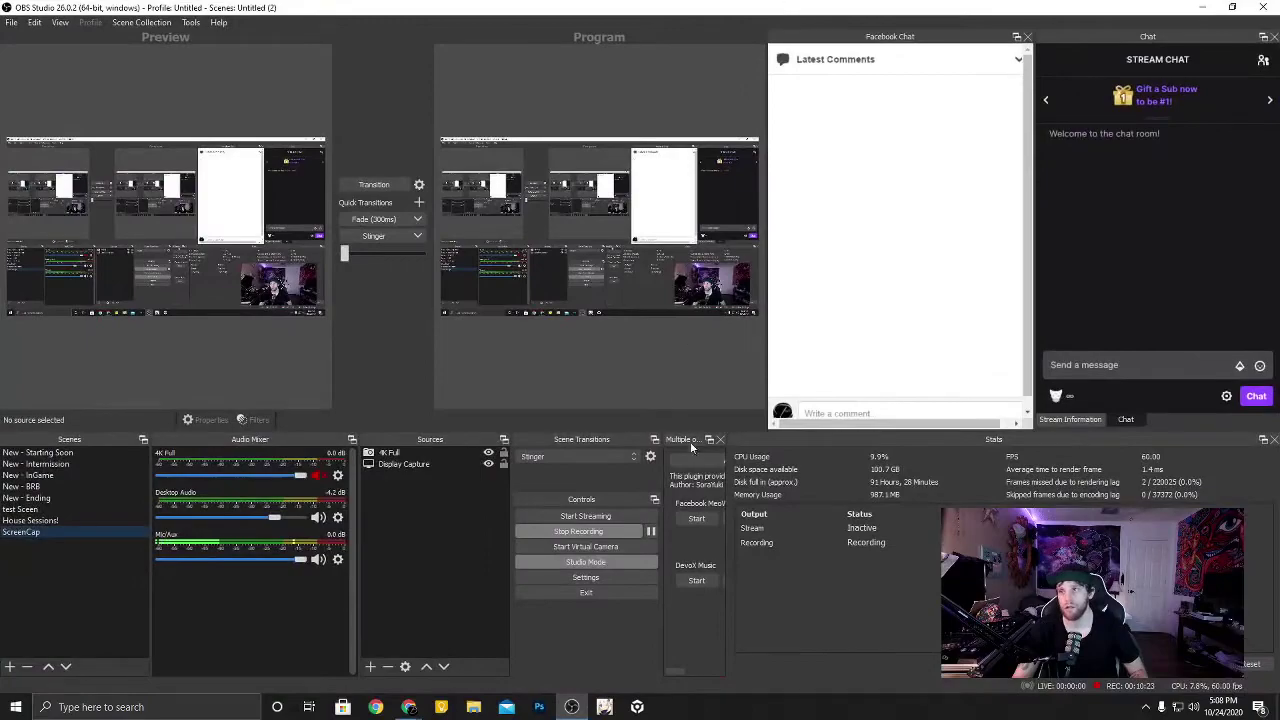
left_click(35, 523)
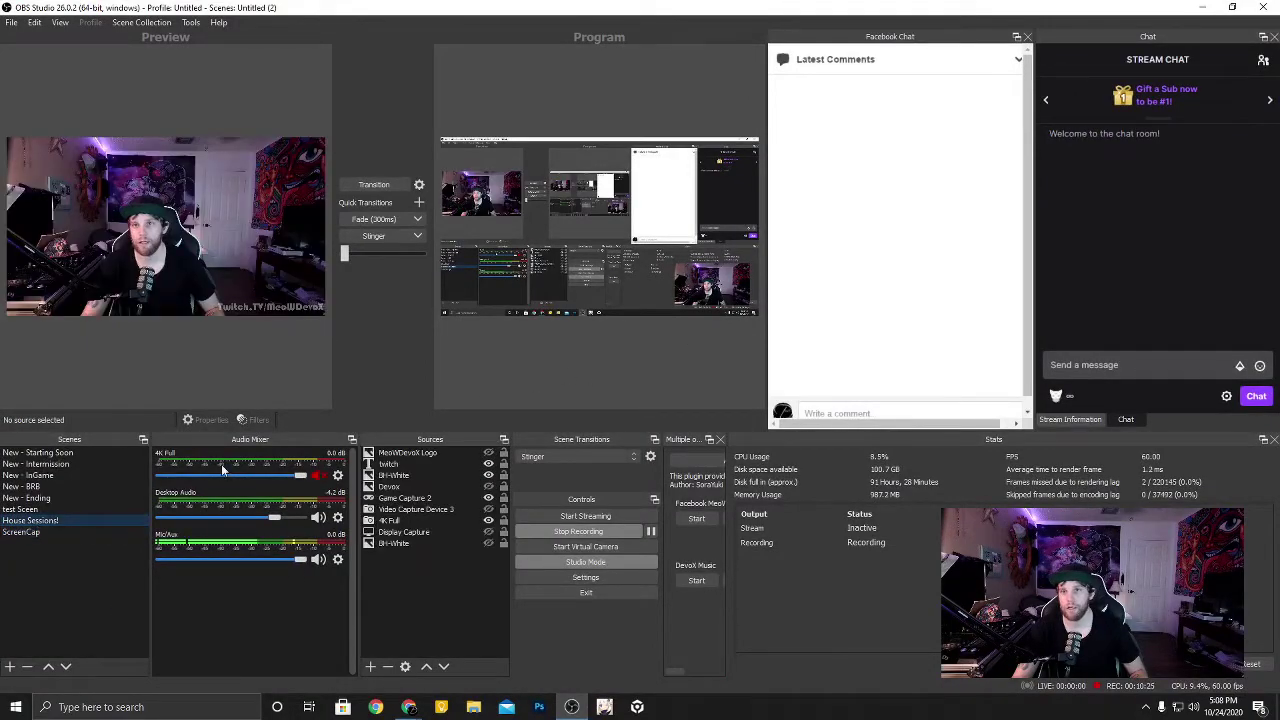
left_click(35, 532)
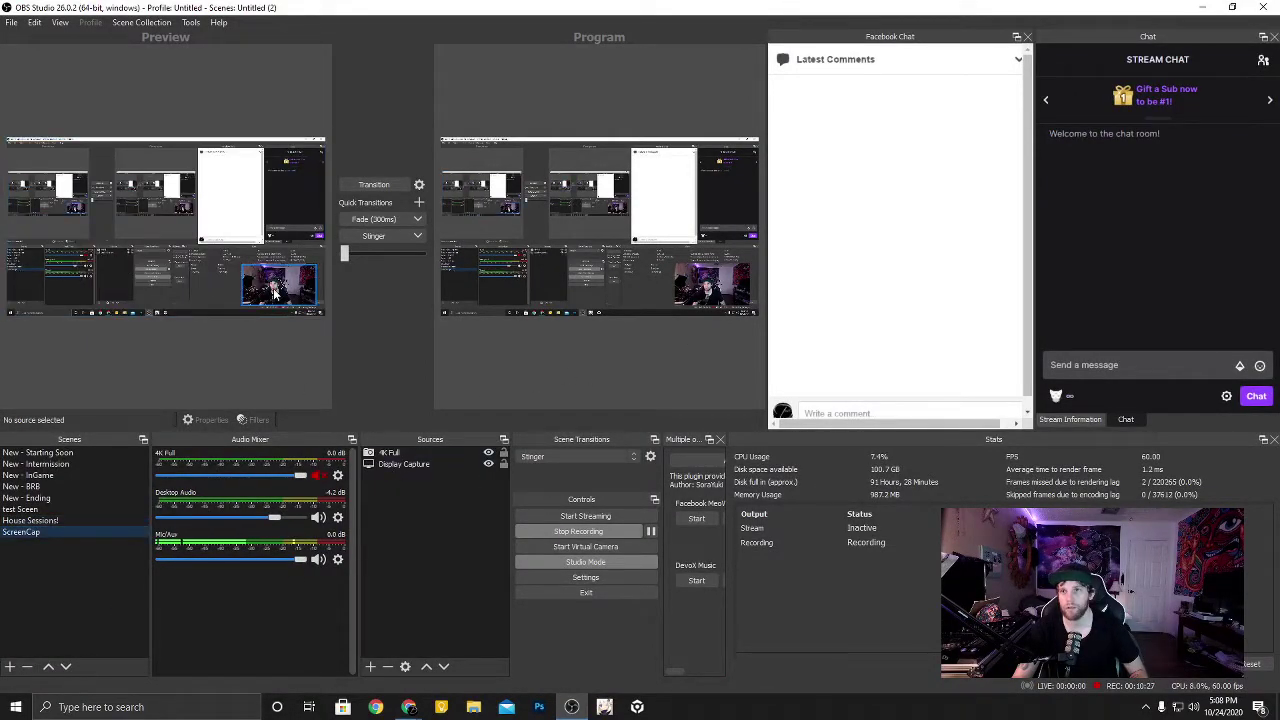
Hide the 4K Full camera source in the ScreenCap scene
left_click(444, 452)
left_click(488, 454)
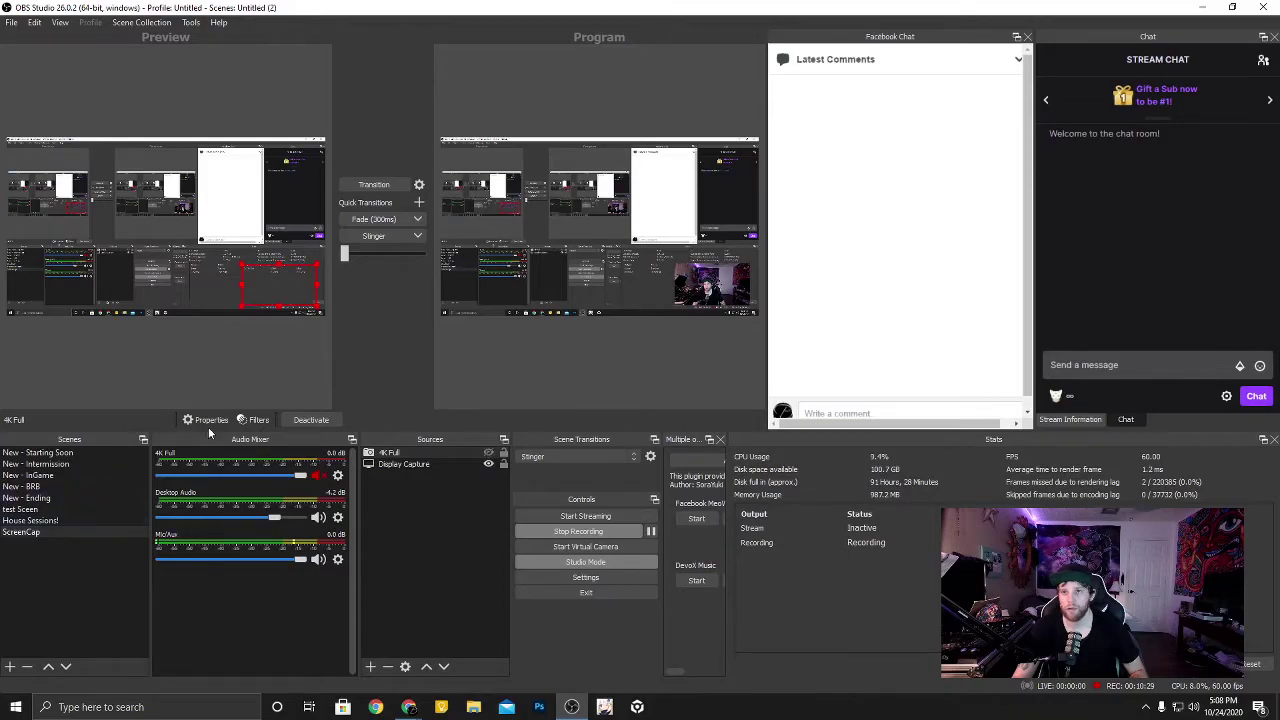
Preview the House Sessions! scene and check the properties of Video Capture Device 3 without changing them
double_click(60, 522)
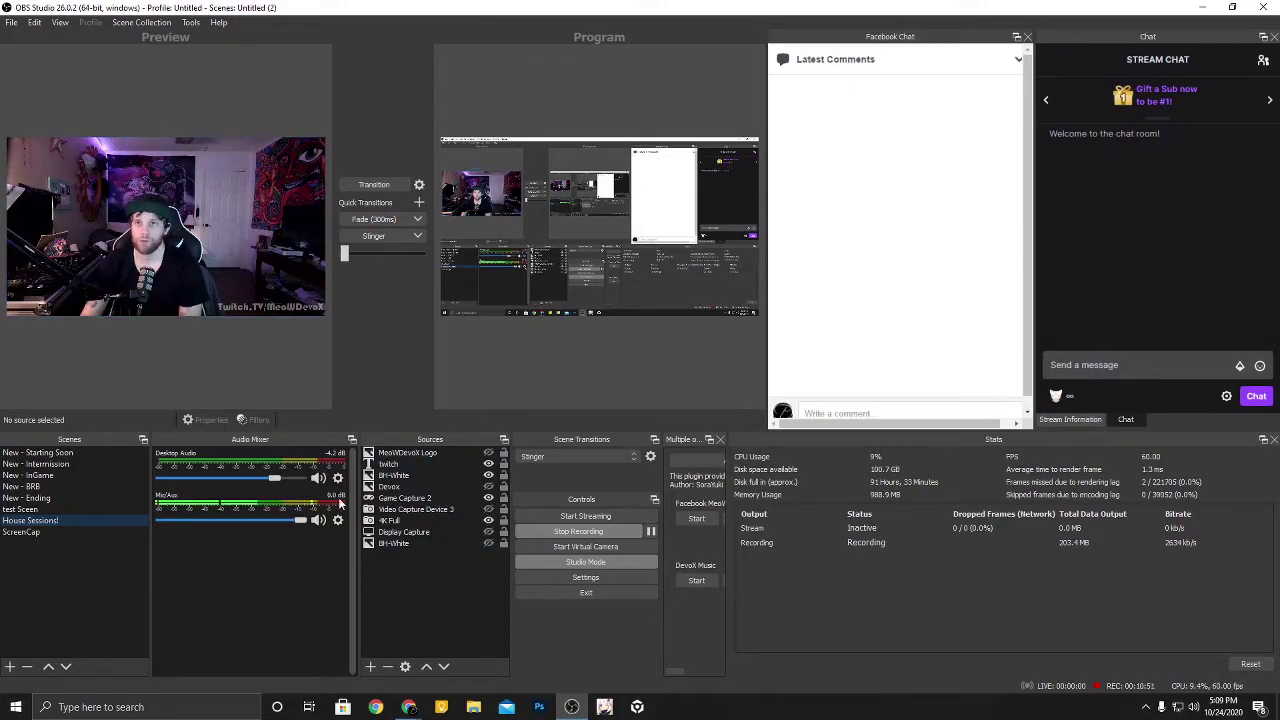
double_click(421, 512)
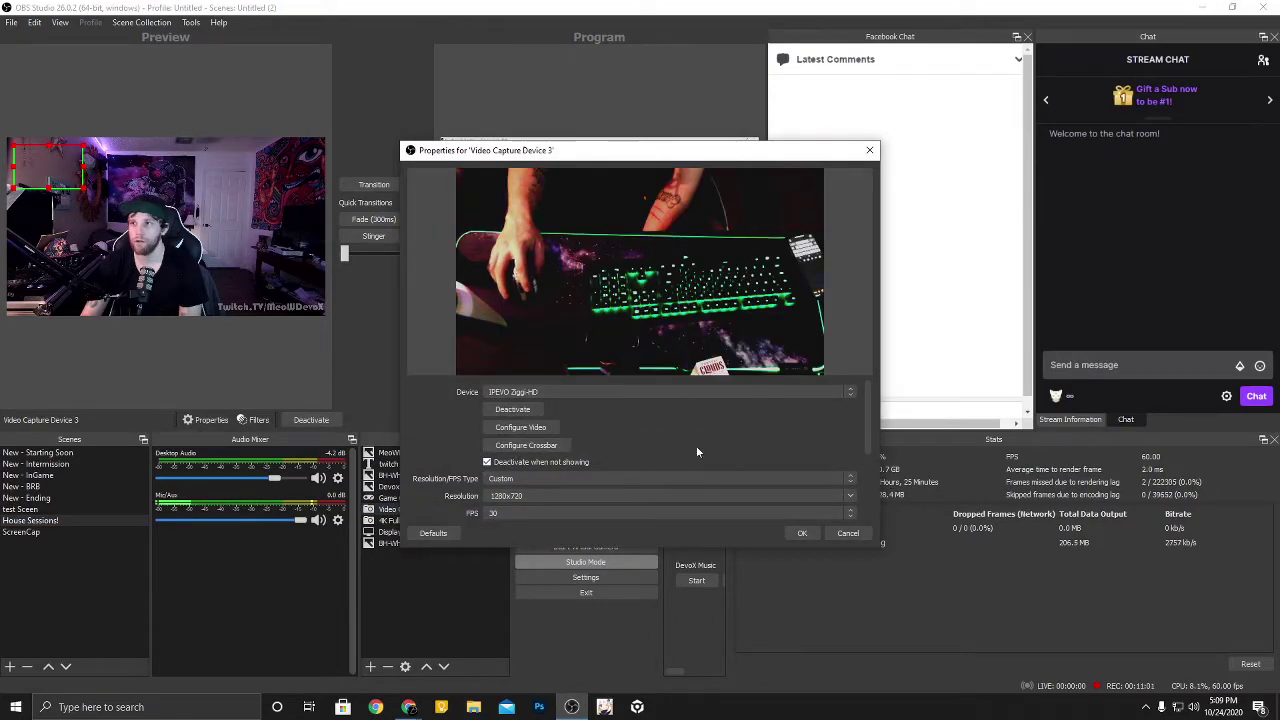
left_click(848, 533)
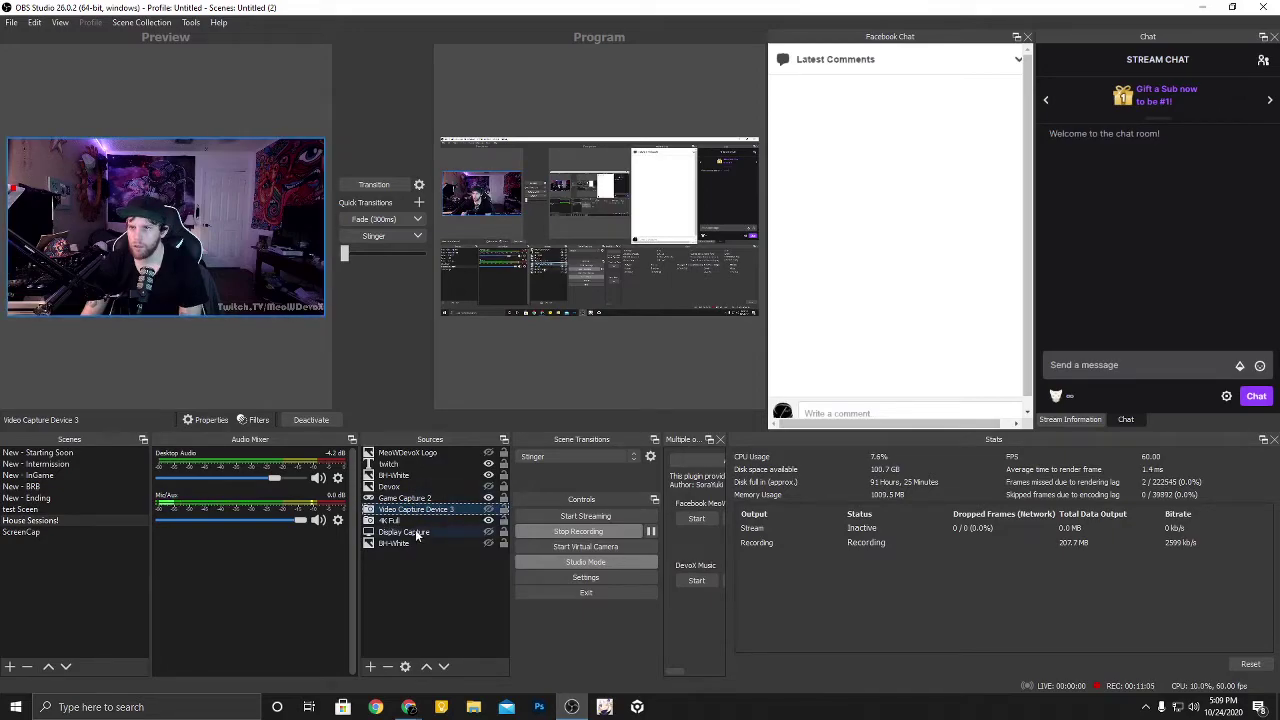
Preview the New - InGame scene and examine Video Capture Device 4's device, resolution, FPS, video format, color and audio properties
left_click(61, 476)
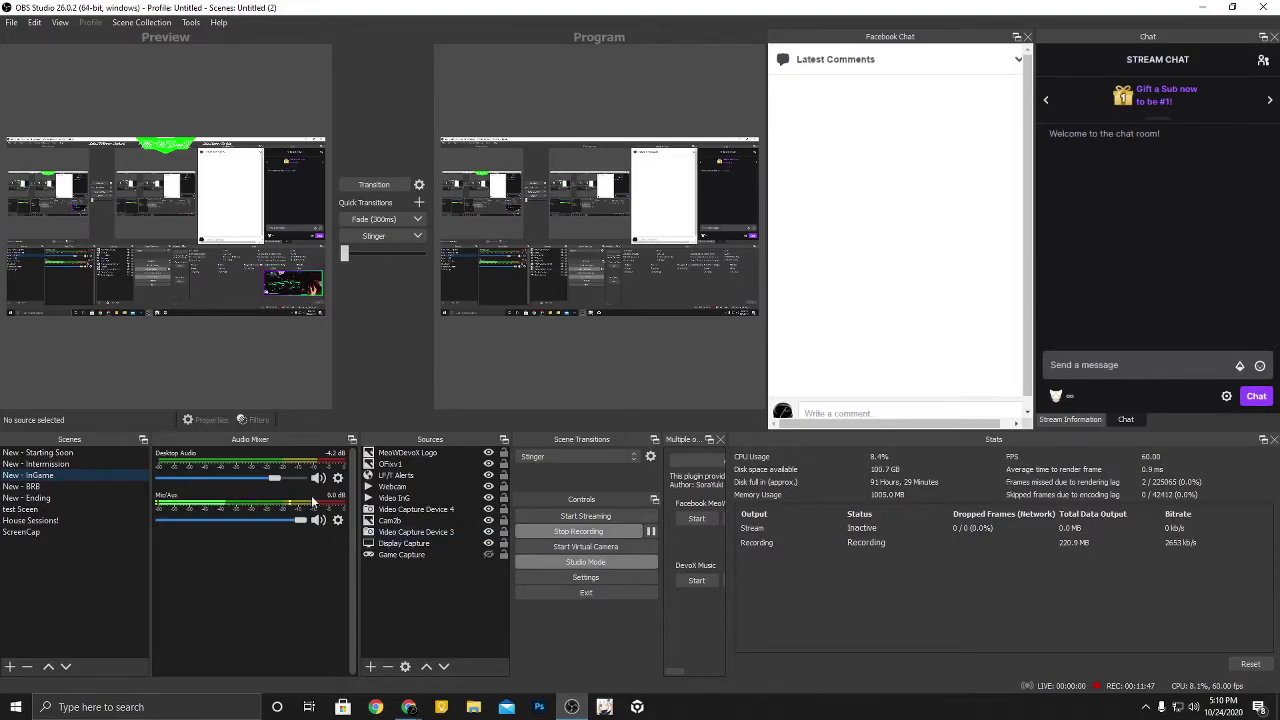
double_click(423, 509)
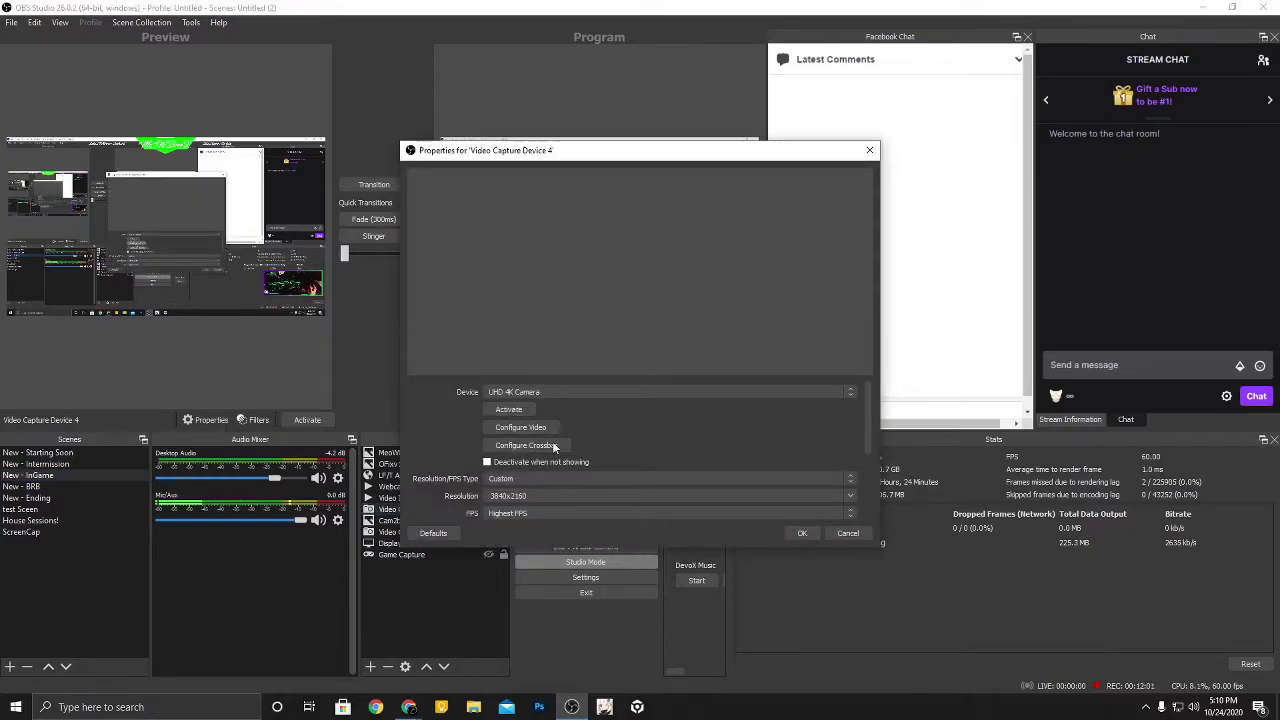
left_click(848, 533)
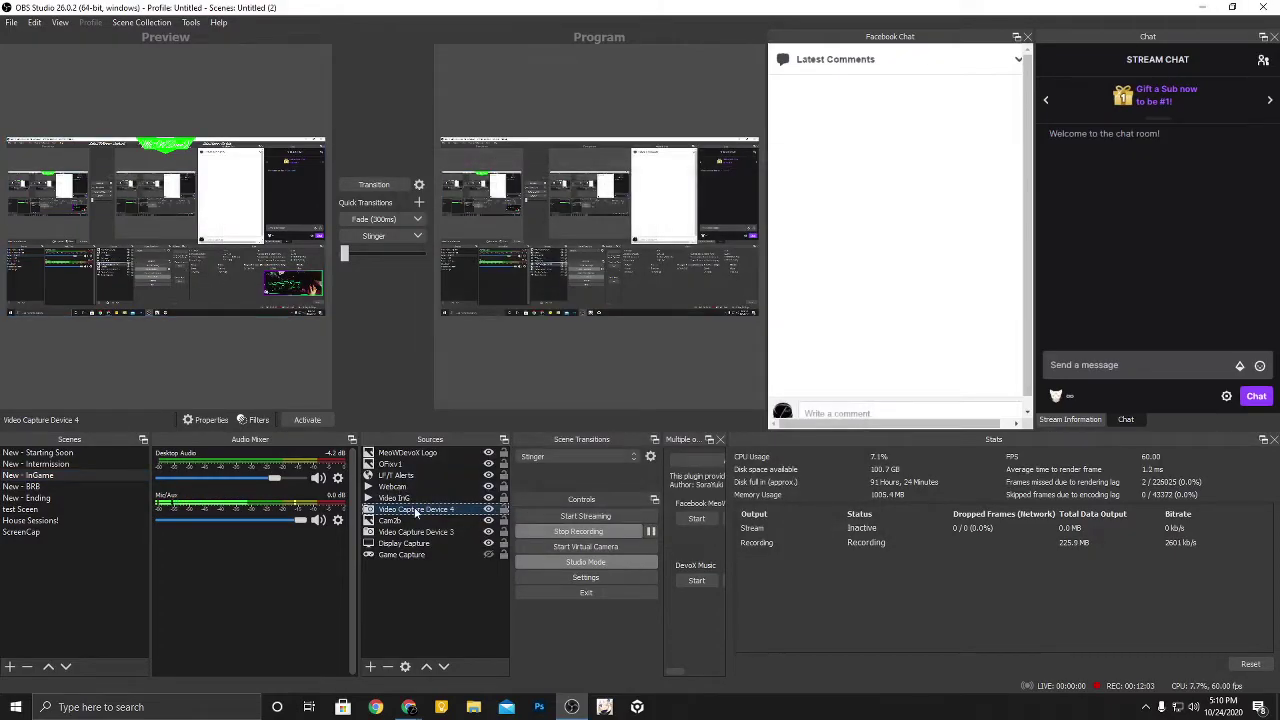
right_click(416, 511)
left_click(447, 503)
scroll(772, 460, "down", 5)
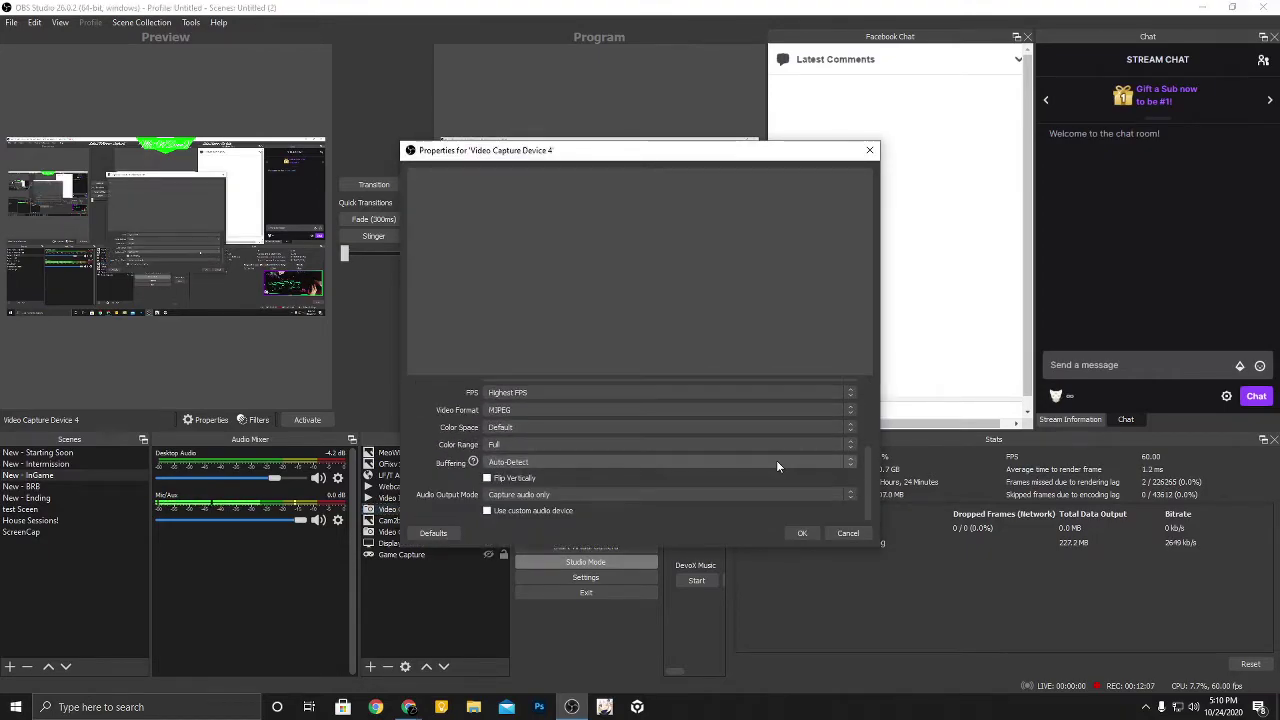
scroll(589, 487, "down", 3)
scroll(589, 484, "down", 1)
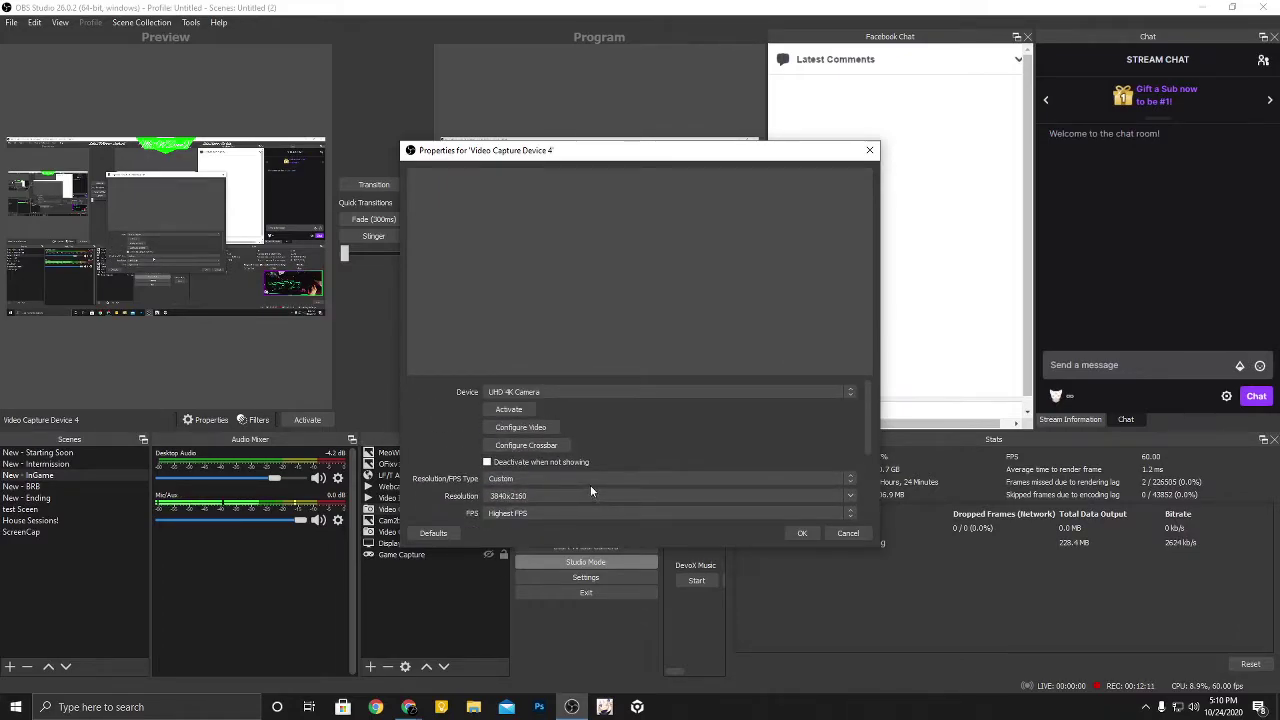
scroll(655, 441, "down", 3)
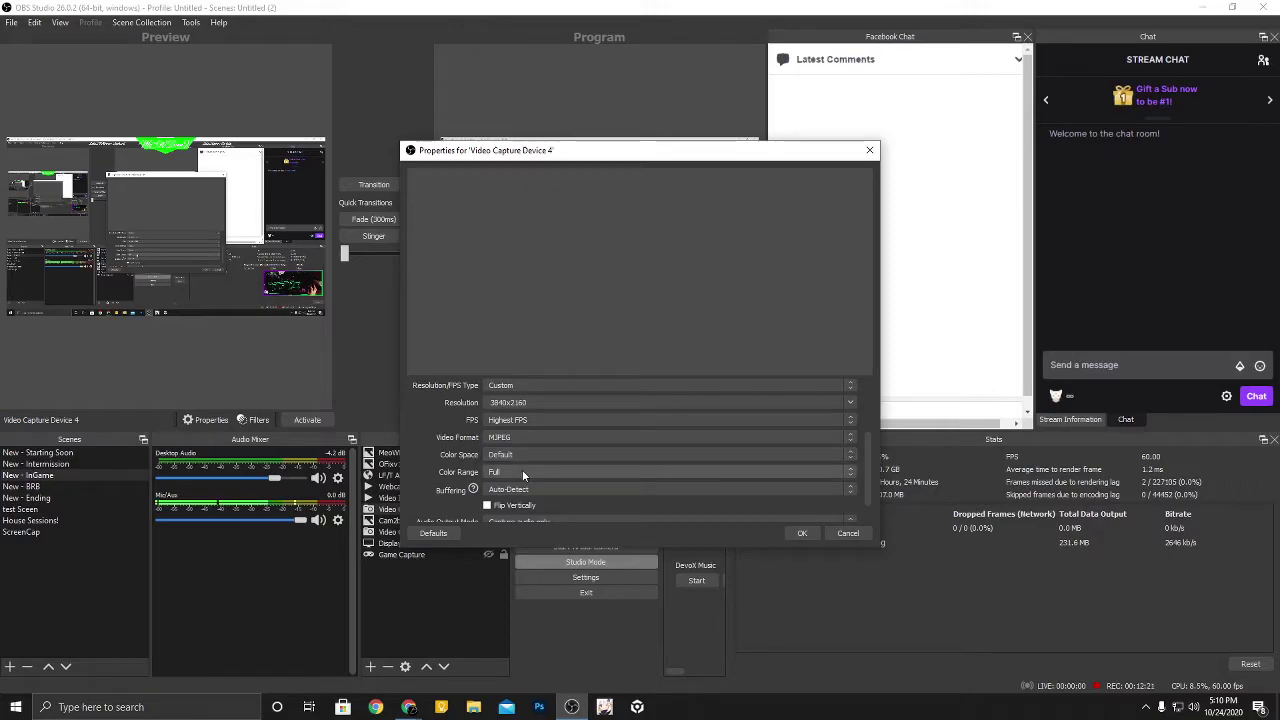
scroll(523, 475, "down", 1)
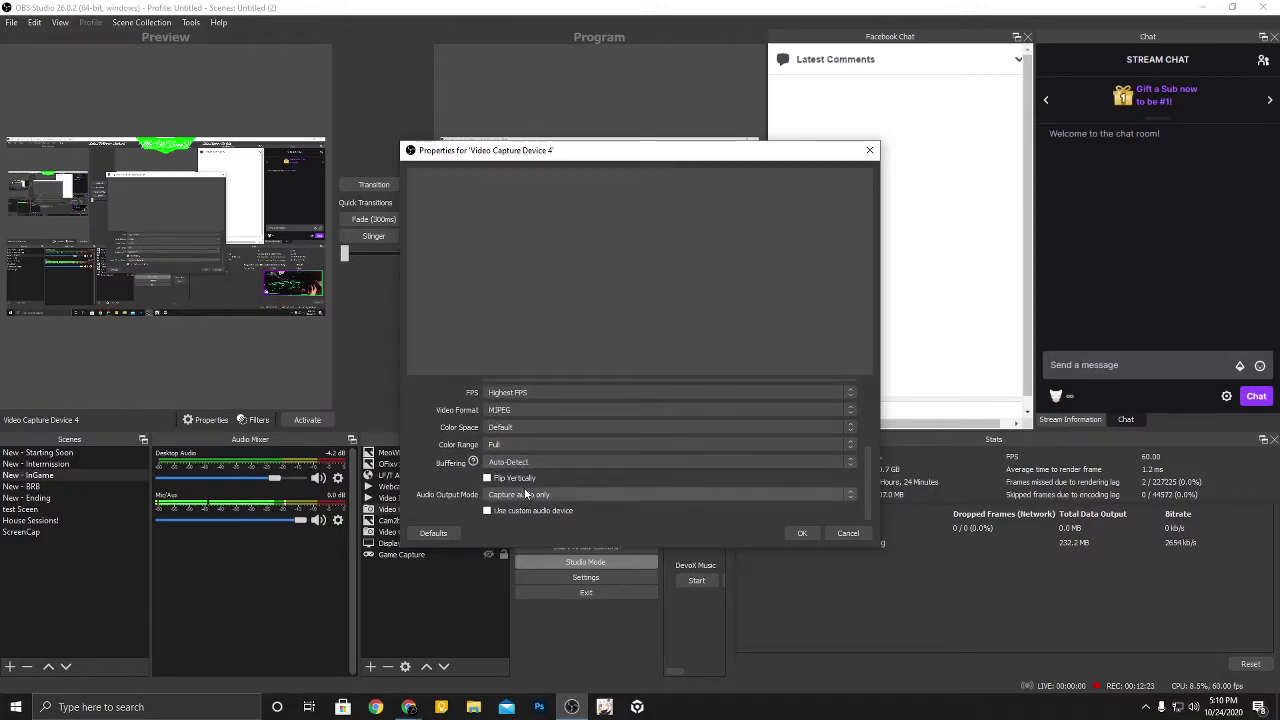
scroll(537, 496, "up", 3)
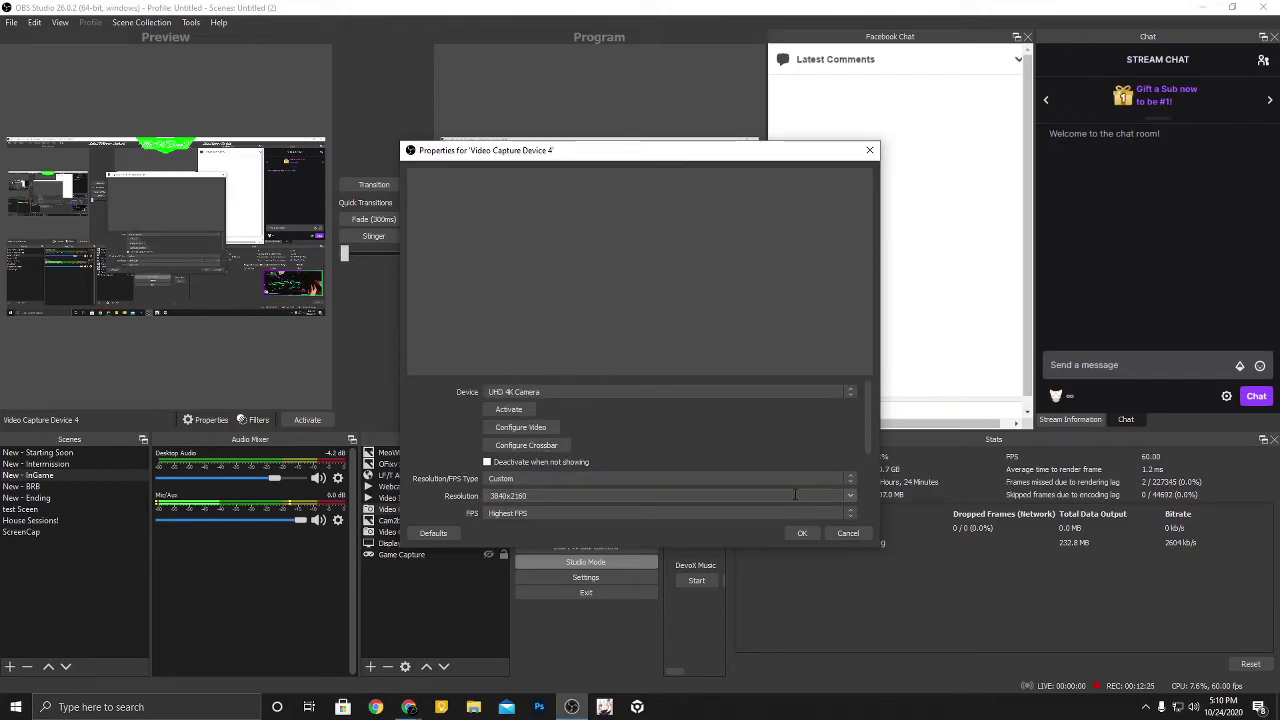
left_click(815, 534)
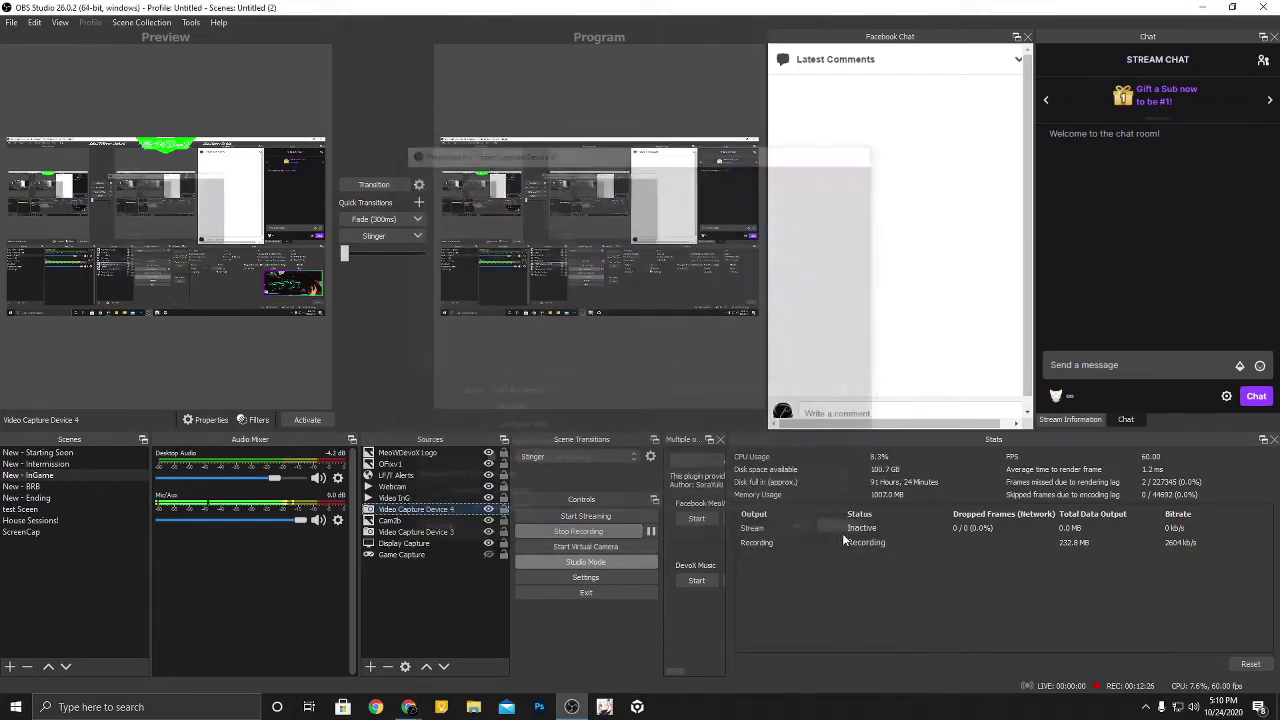
Examine the resolution, FPS, video format and color properties of Video Capture Device 3 in the New - InGame scene
right_click(418, 532)
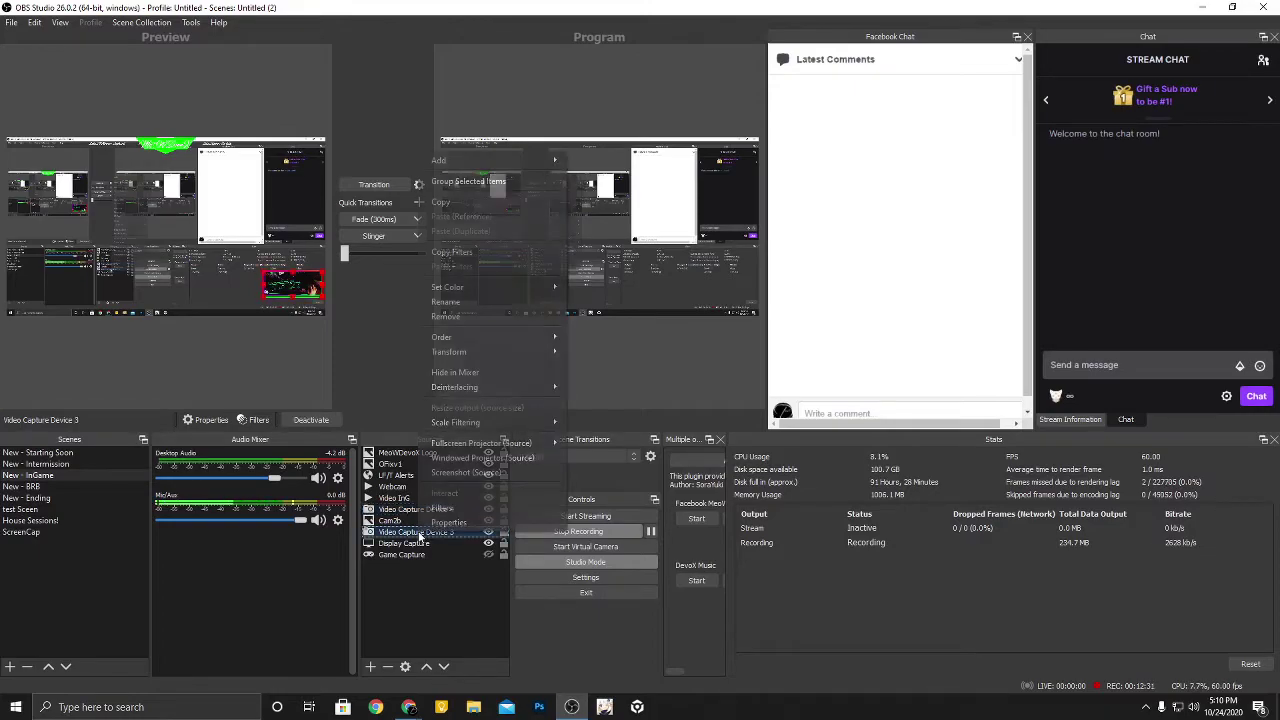
left_click(449, 522)
scroll(654, 507, "down", 5)
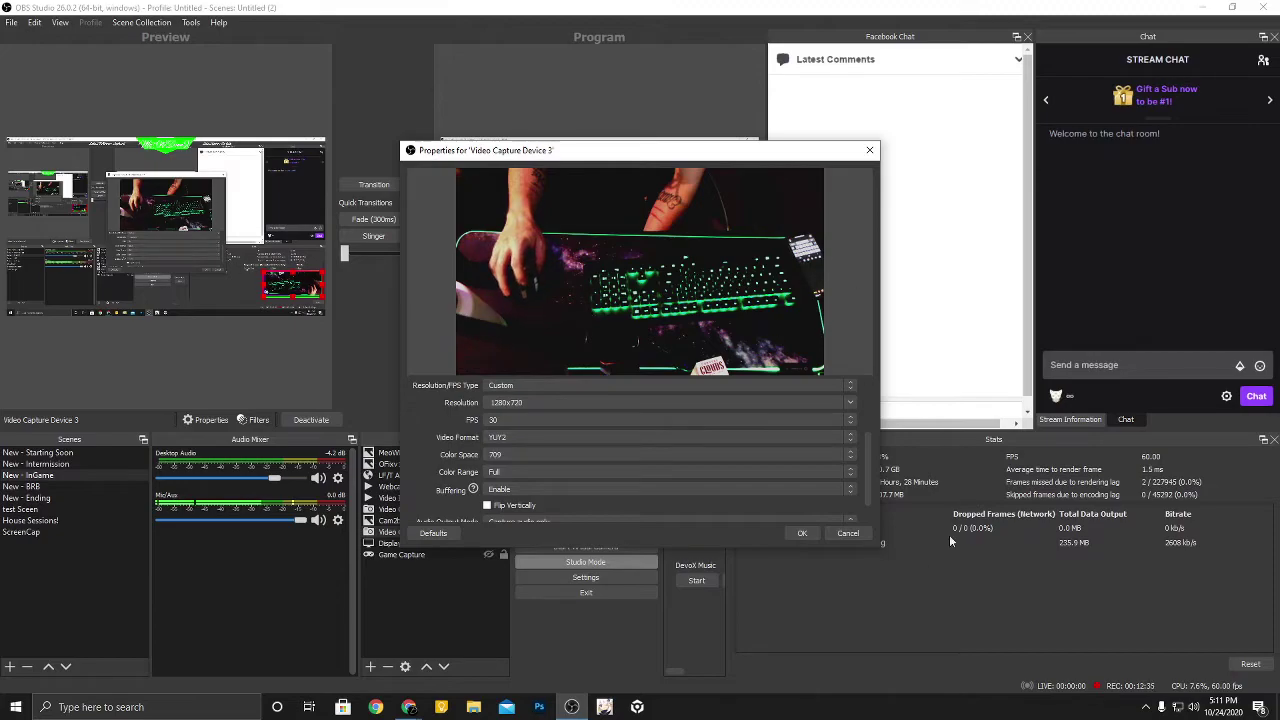
left_click(838, 531)
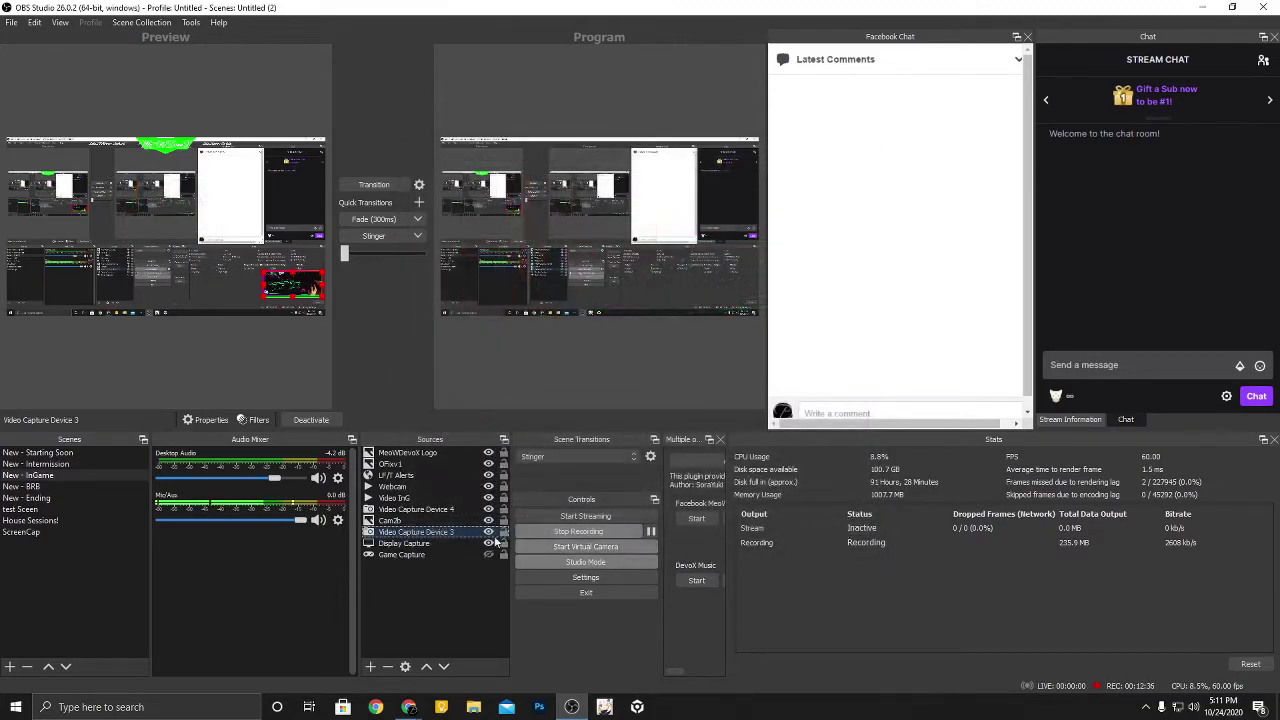
Open the filters of Video Capture Device 4, show its Image Mask/Blend settings, and move the filters window clear of the sources list
right_click(424, 510)
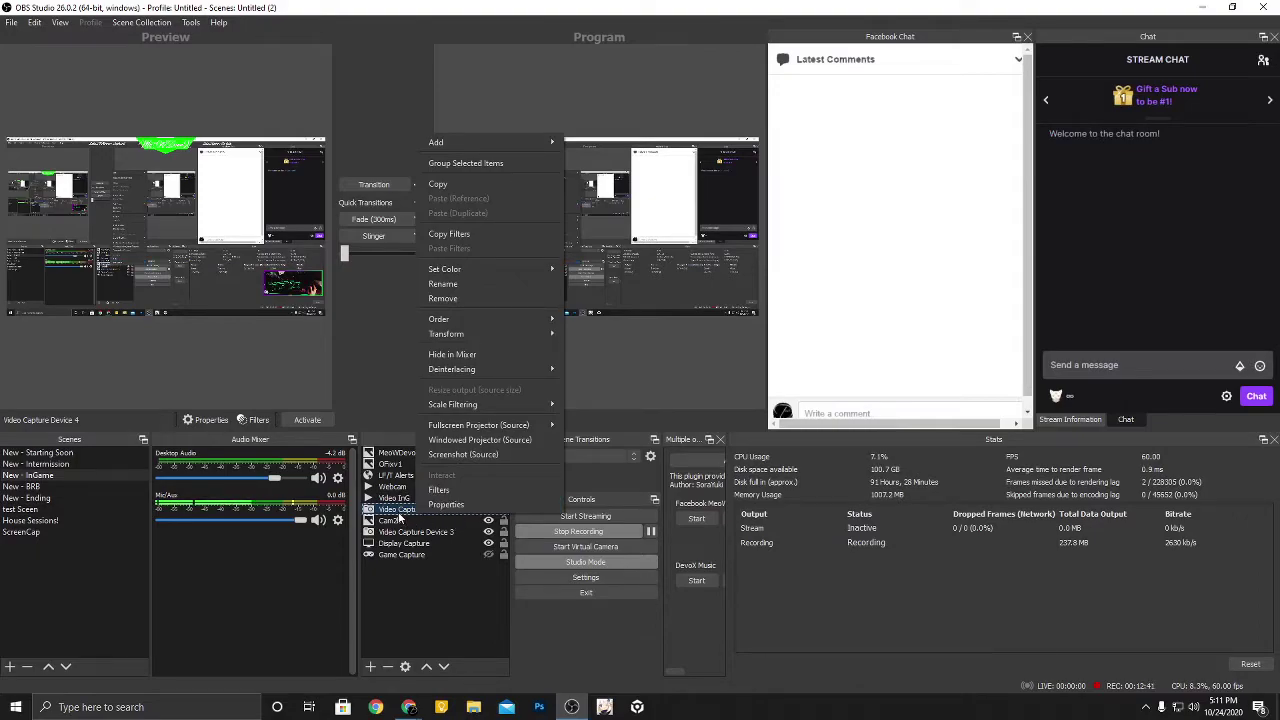
left_click(468, 491)
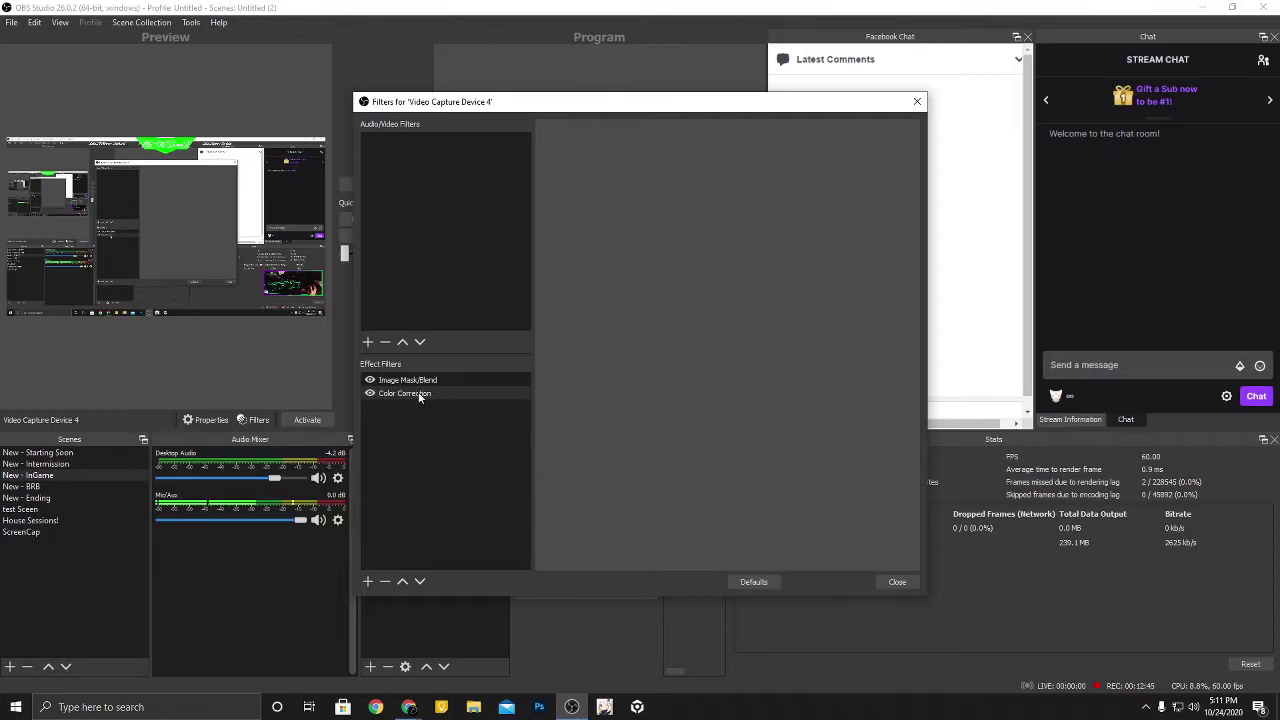
left_click(416, 382)
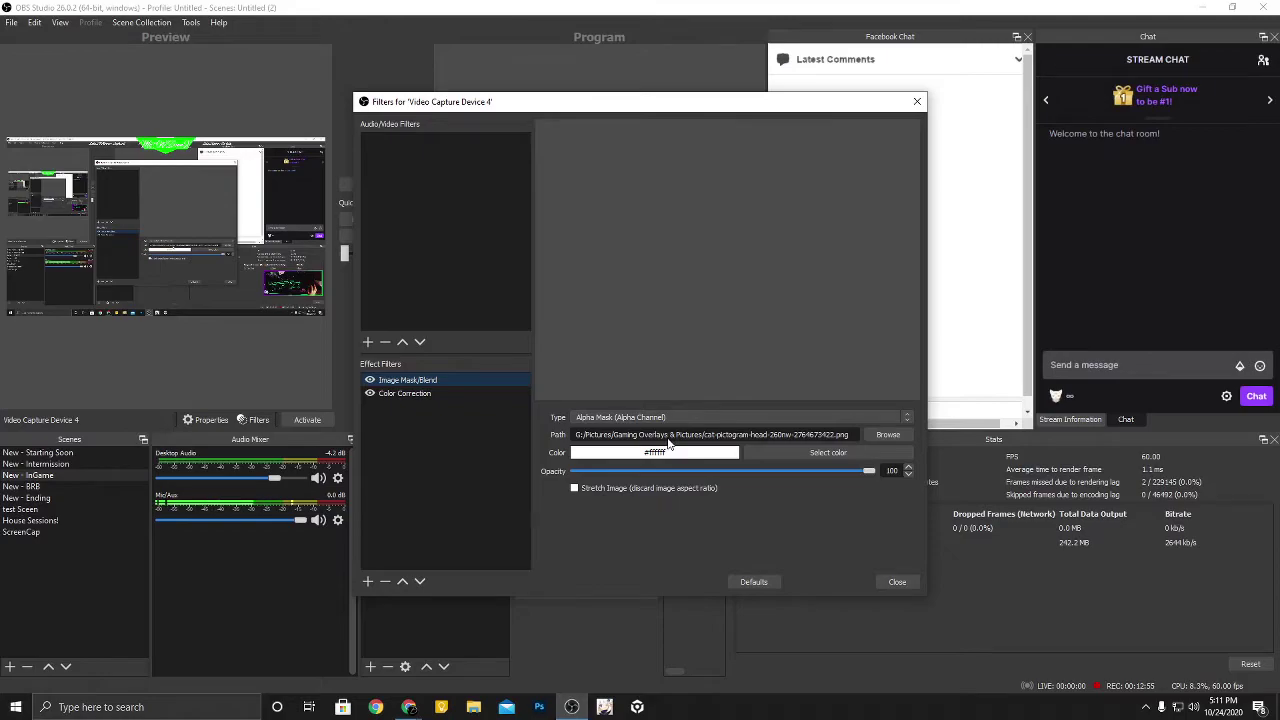
left_click_drag(814, 106, 976, 105)
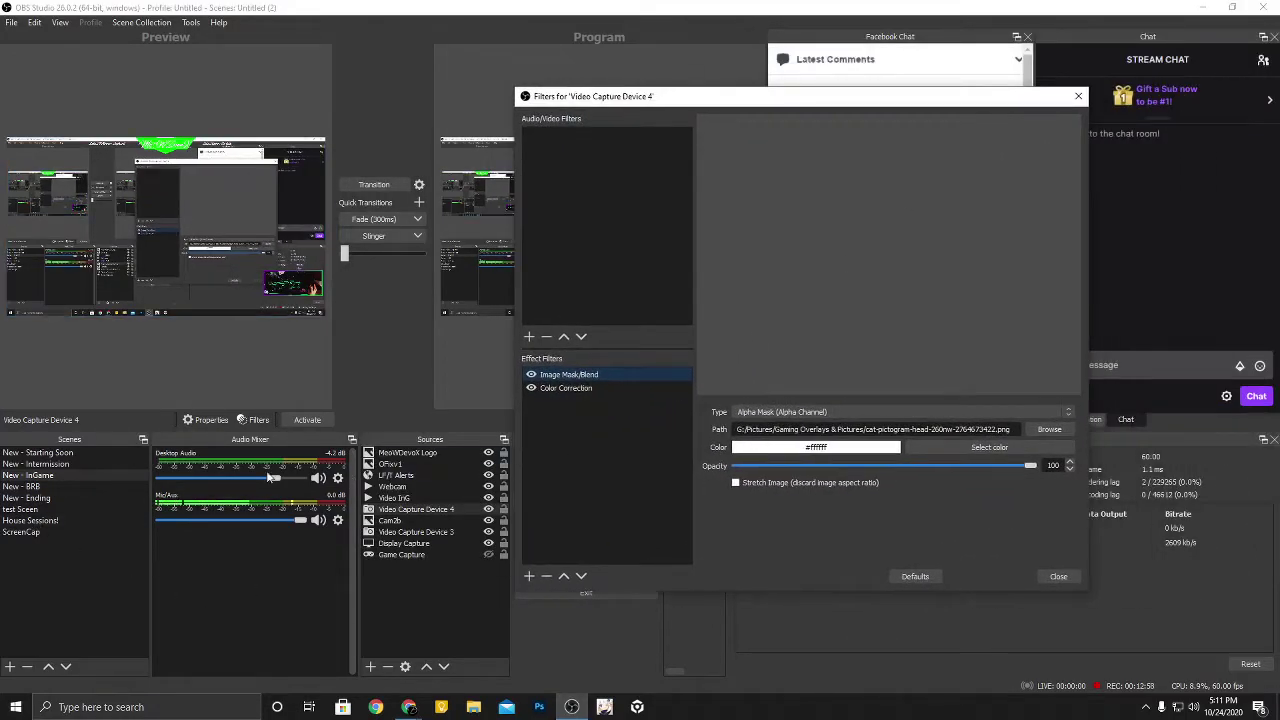
Deactivate the 4K Full camera in the ScreenCap scene and close the open filters window
left_click(12, 533)
right_click(409, 453)
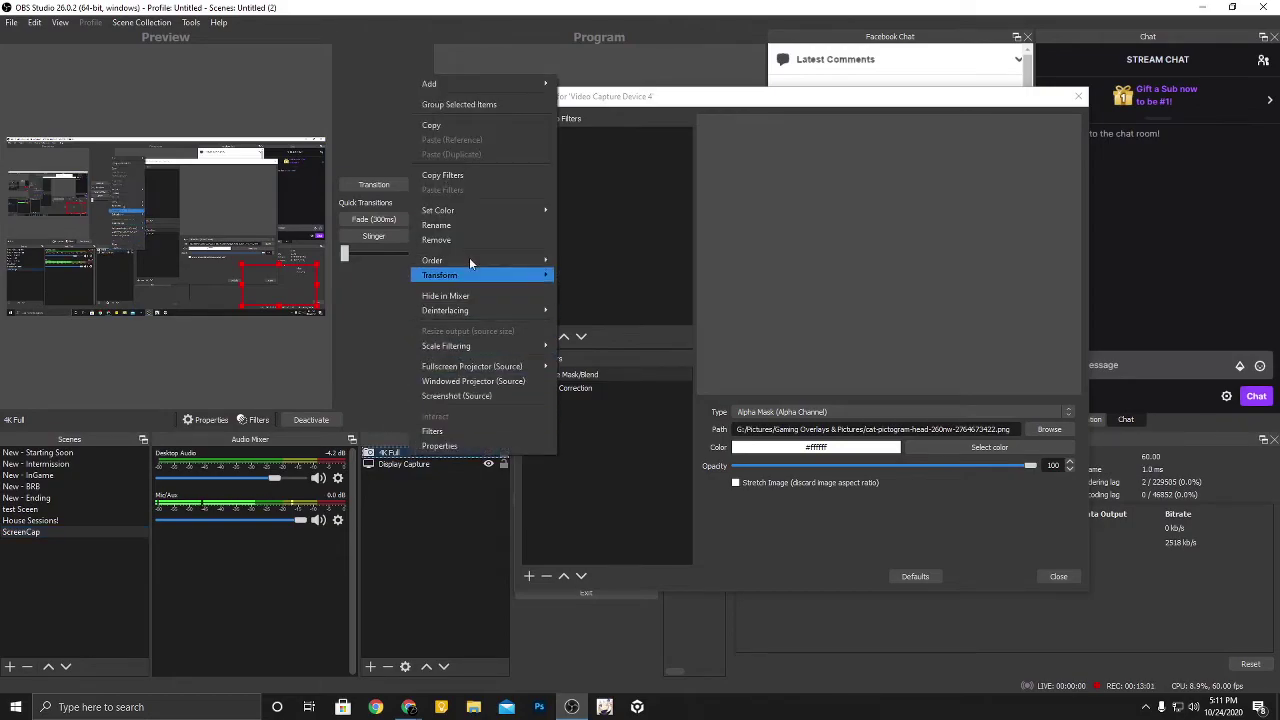
left_click(440, 446)
left_click(516, 410)
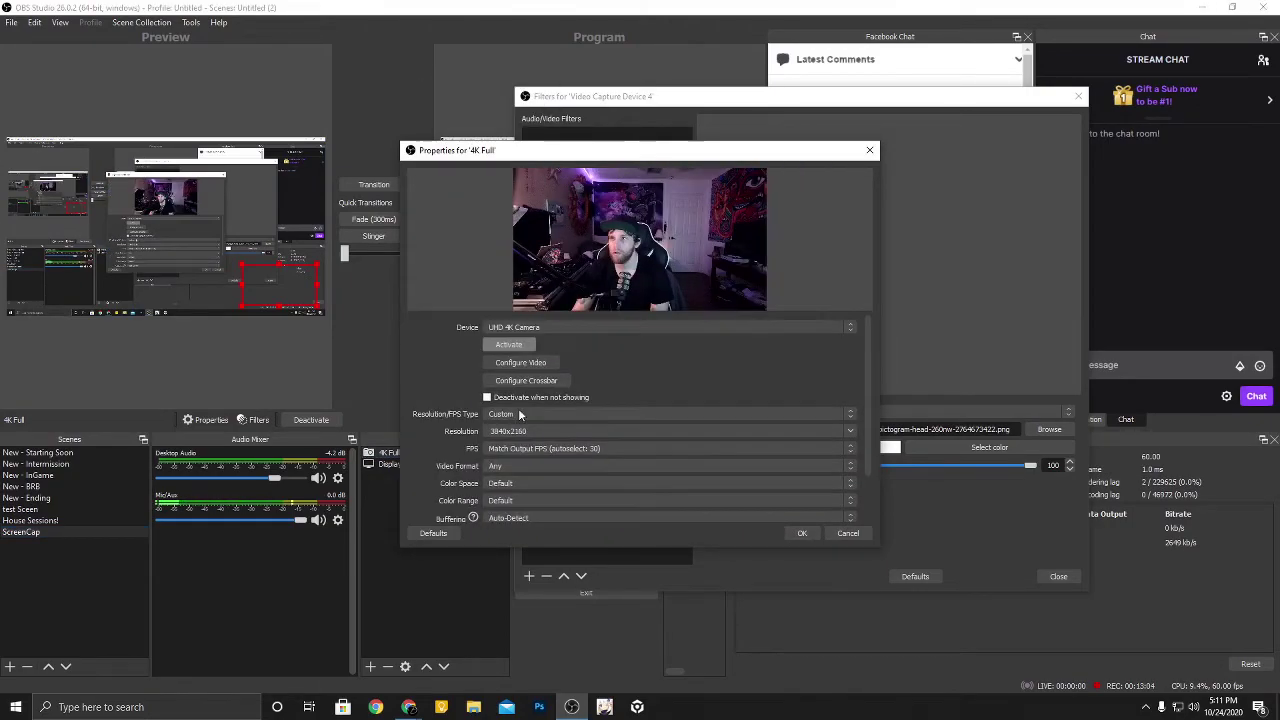
left_click(444, 618)
left_click(801, 533)
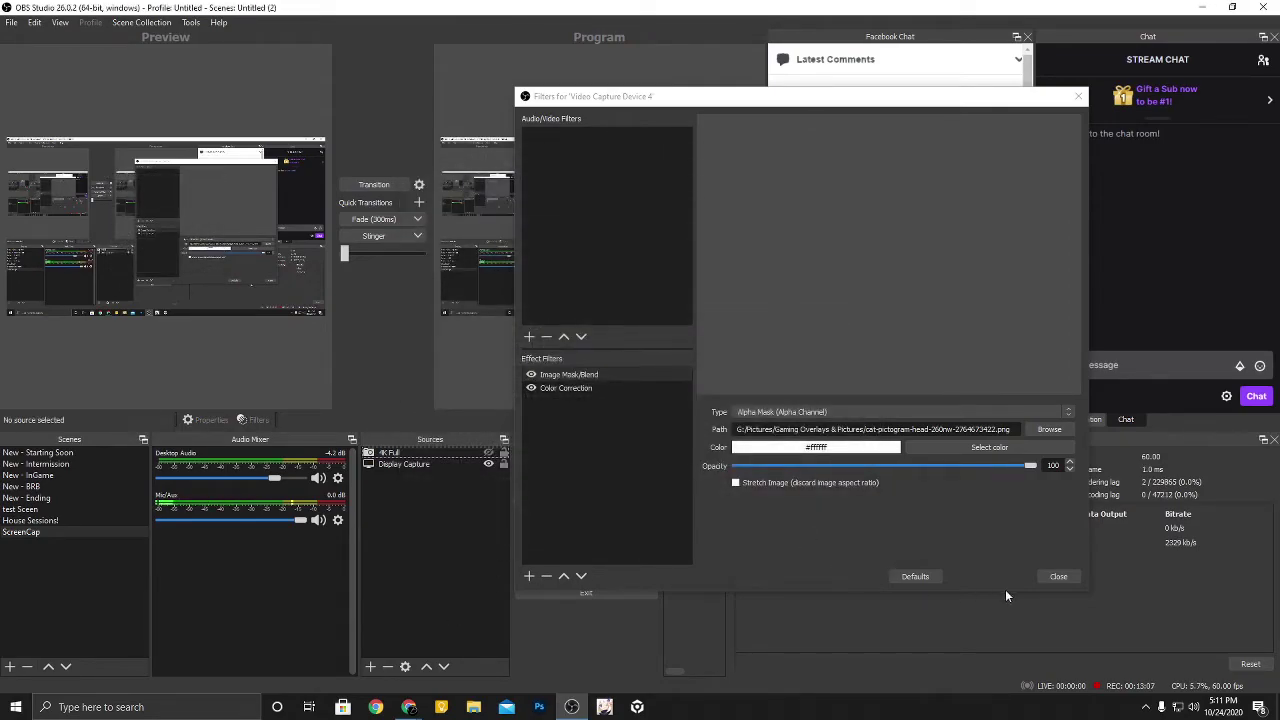
left_click(1058, 576)
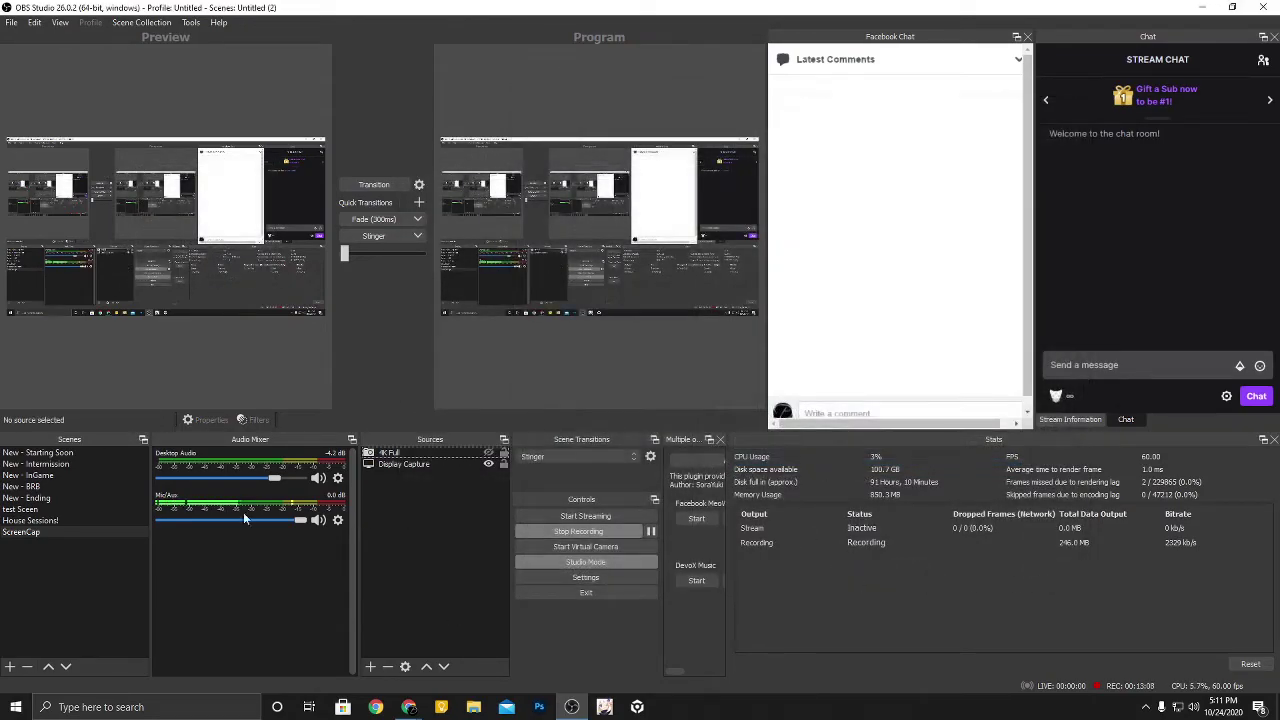
Return to the New - InGame scene and activate the camera of Video Capture Device 4 through its properties
left_click(73, 455)
left_click(71, 474)
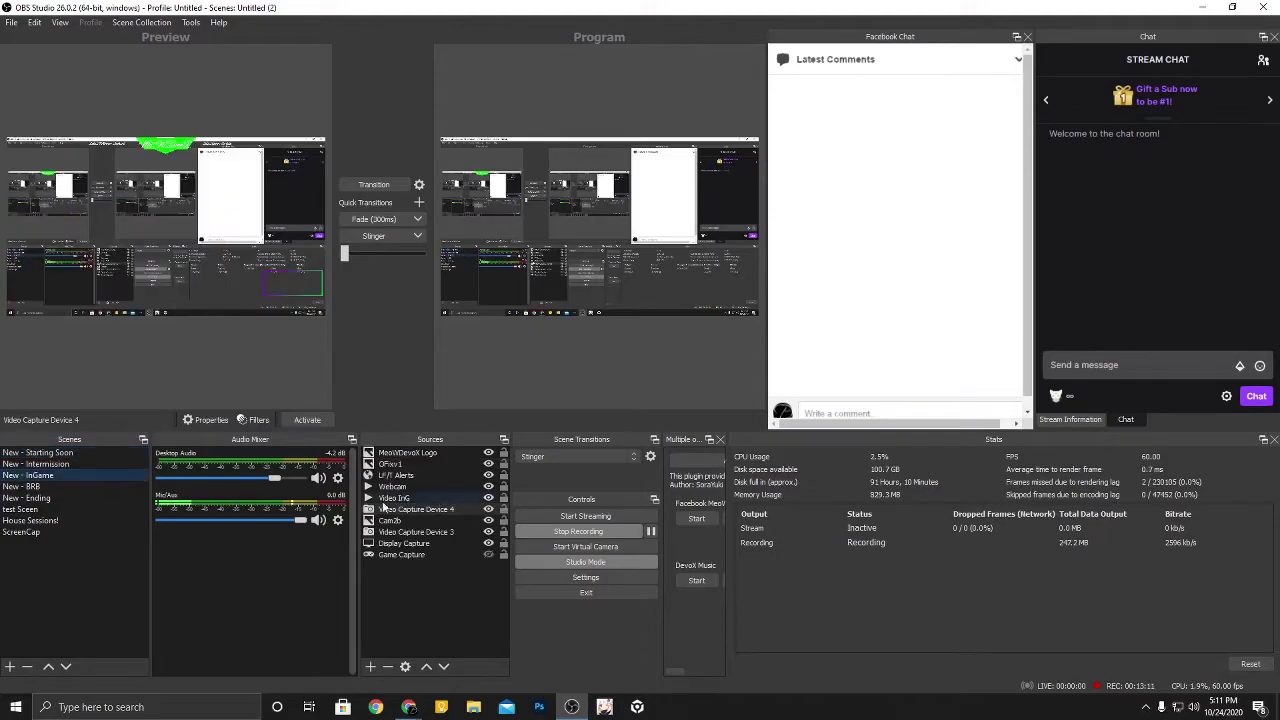
right_click(450, 511)
key("Escape")
double_click(454, 509)
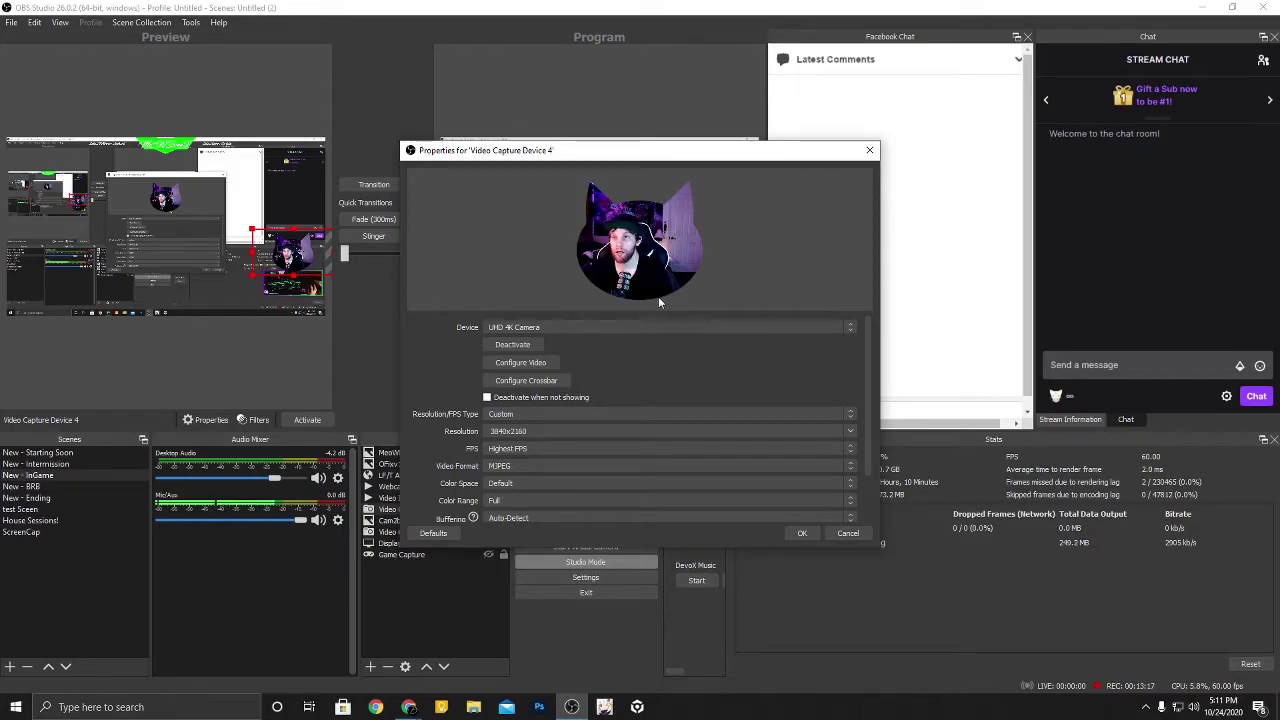
left_click(848, 533)
Reopen the filters of Video Capture Device 4 and examine the Image Mask/Blend filter's type, path, color and opacity
right_click(455, 512)
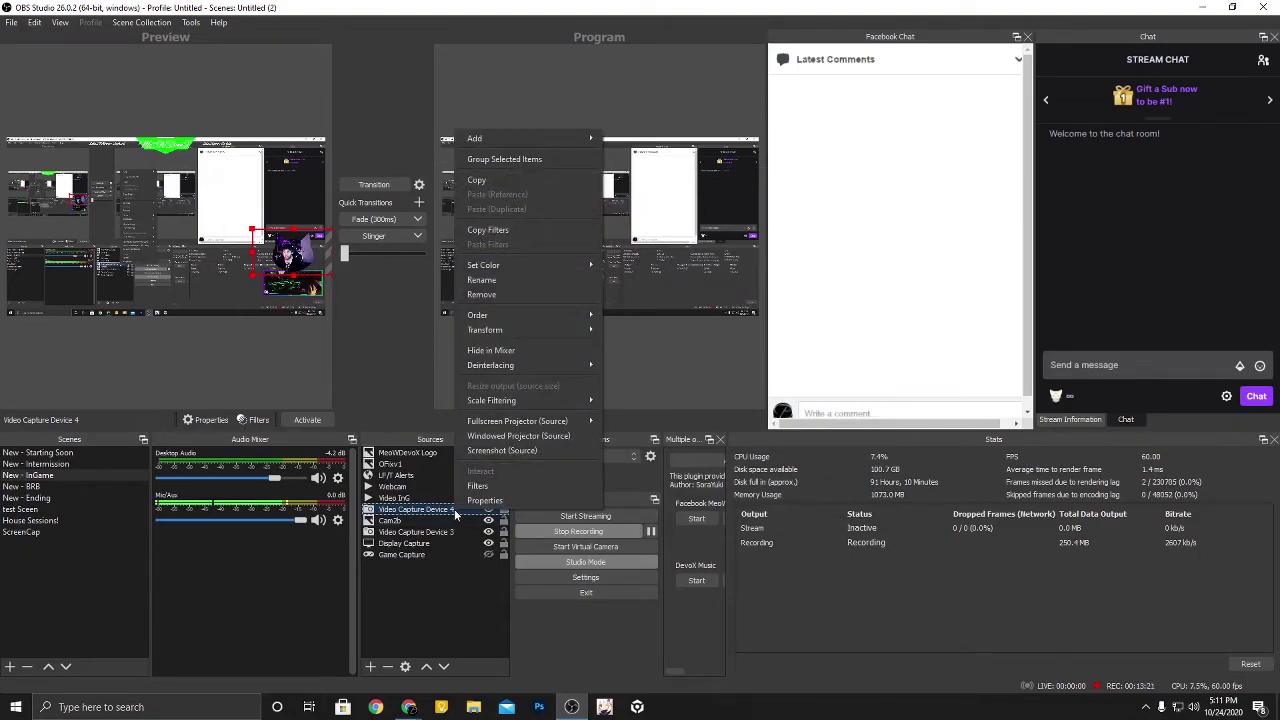
left_click(499, 486)
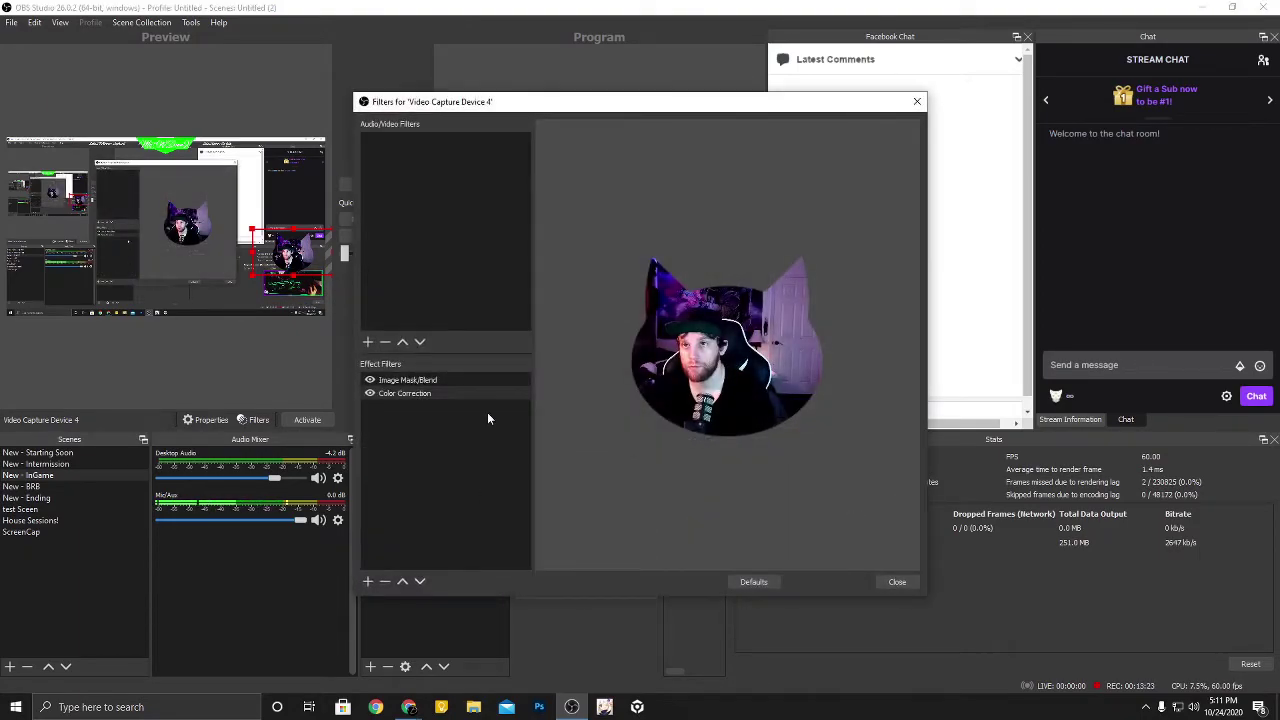
left_click(430, 382)
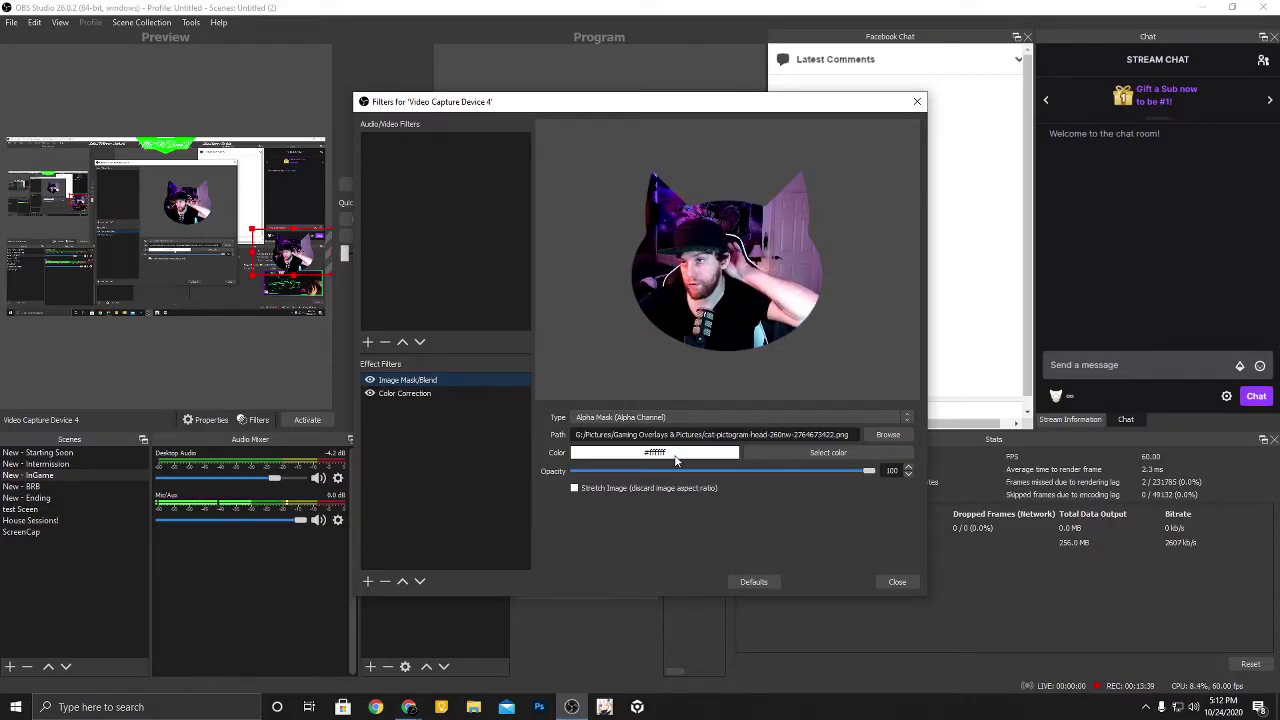
Browse for the mask image in the Pictures > Gaming Overlays & Pictures folder on the G: drive
left_click(890, 434)
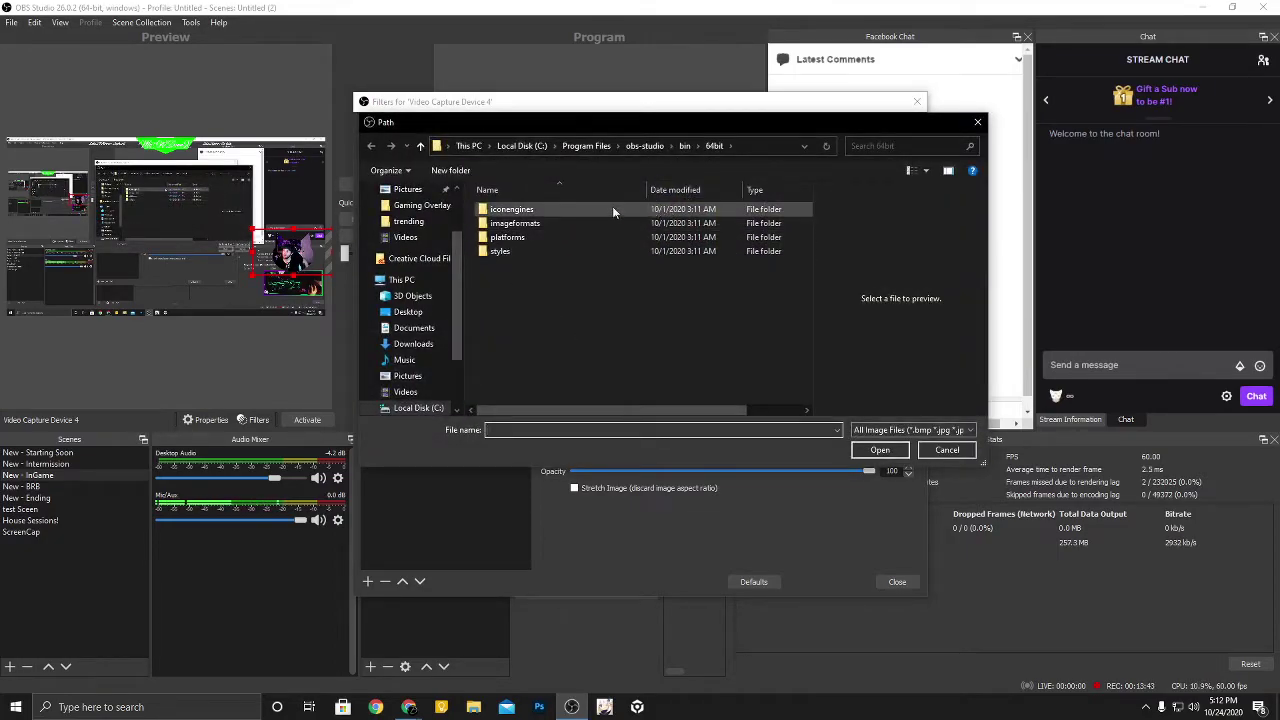
scroll(420, 365, "down", 3)
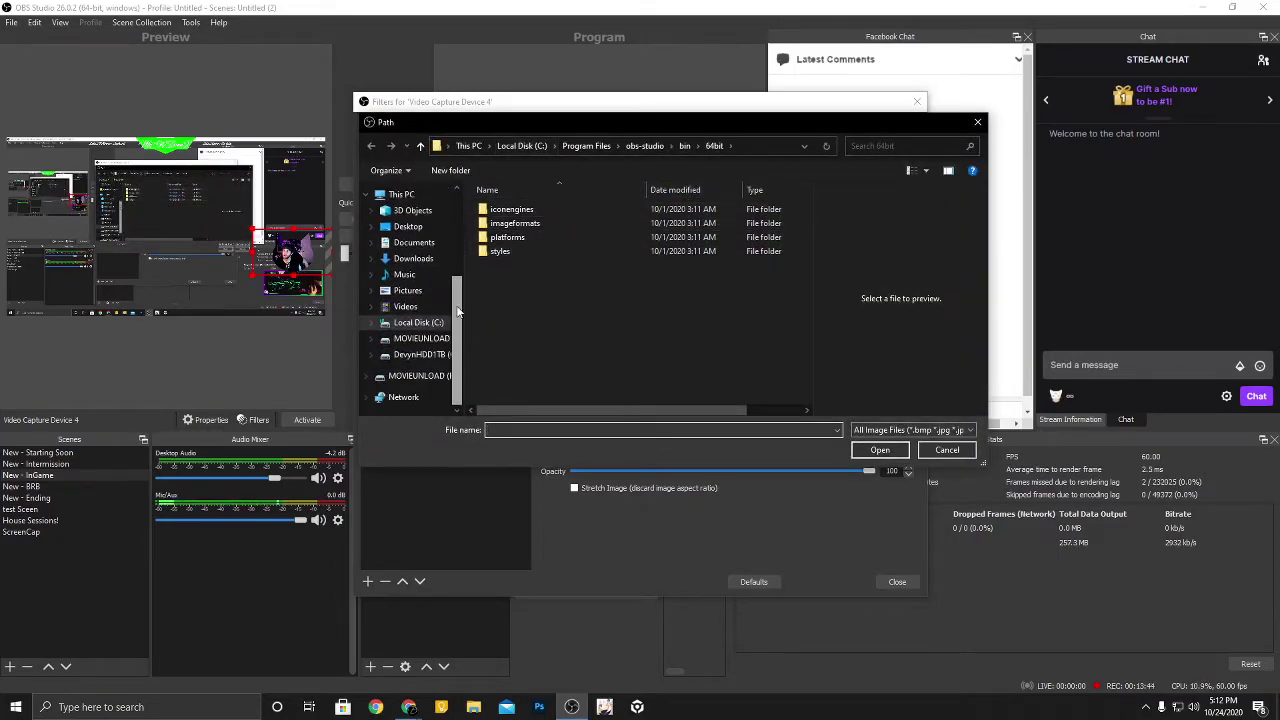
left_click(420, 355)
scroll(591, 357, "down", 2)
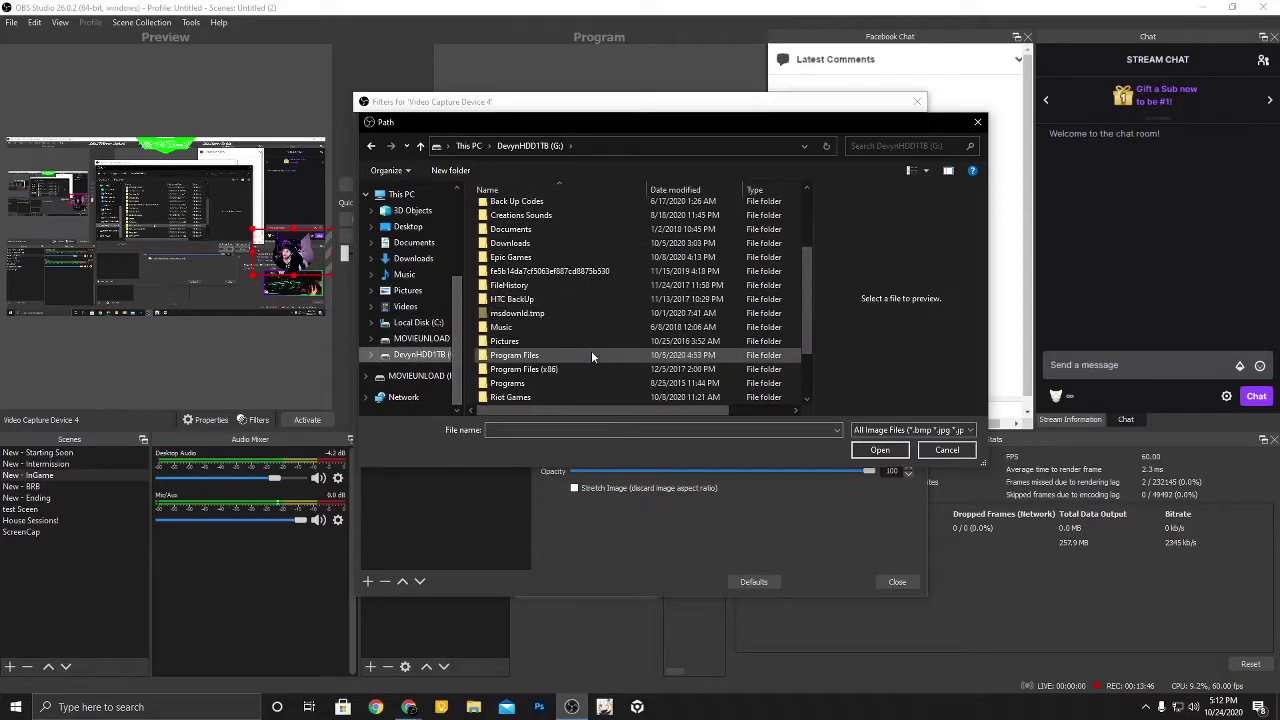
double_click(515, 341)
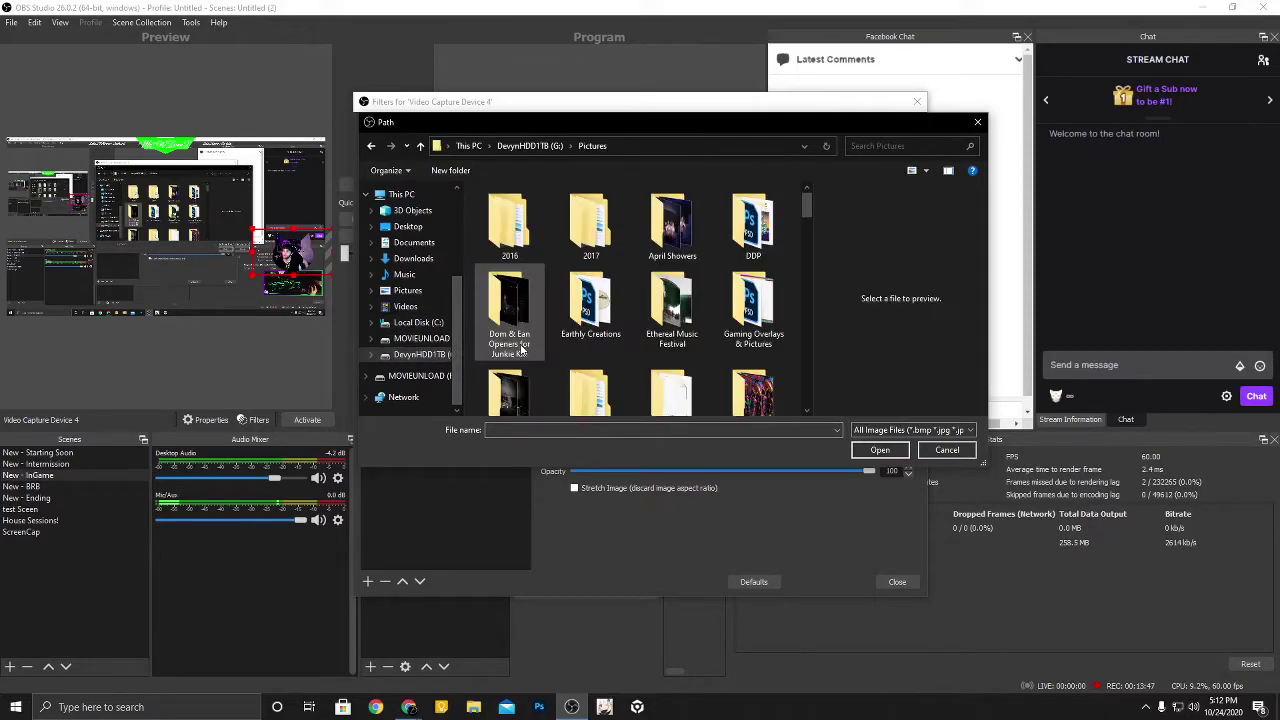
double_click(753, 308)
scroll(728, 301, "down", 5)
scroll(728, 301, "up", 8)
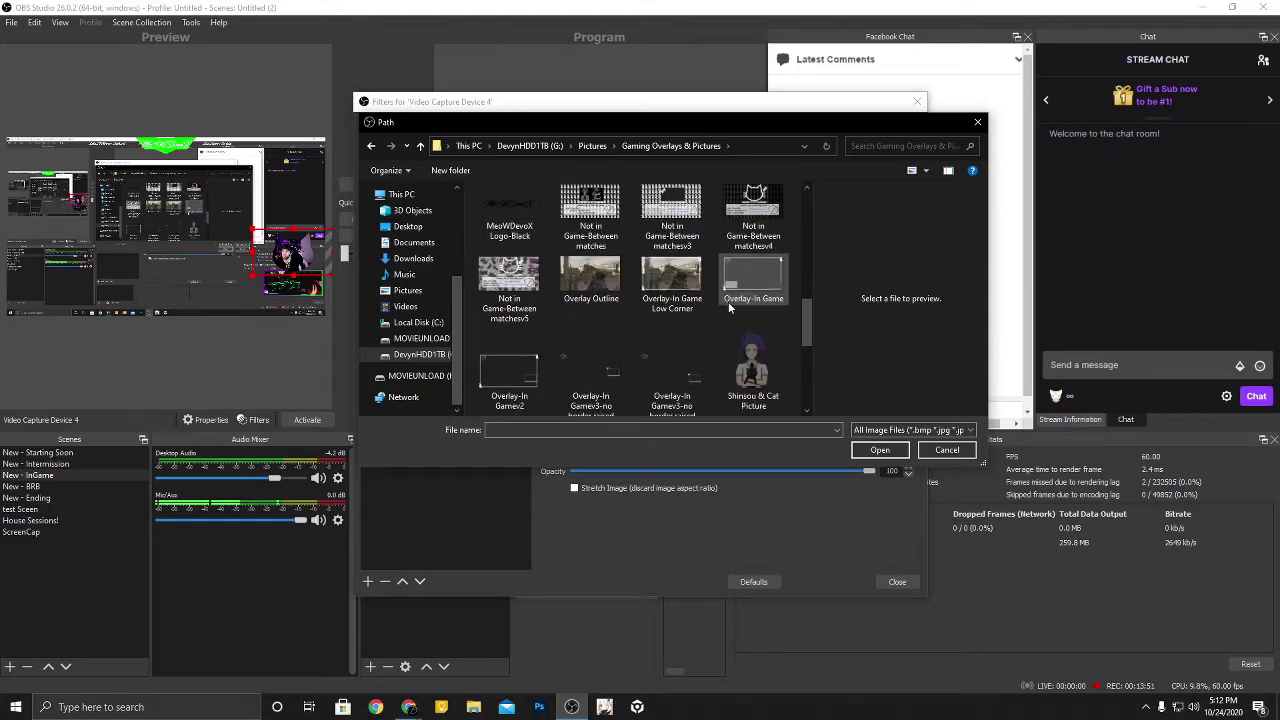
left_click(590, 320)
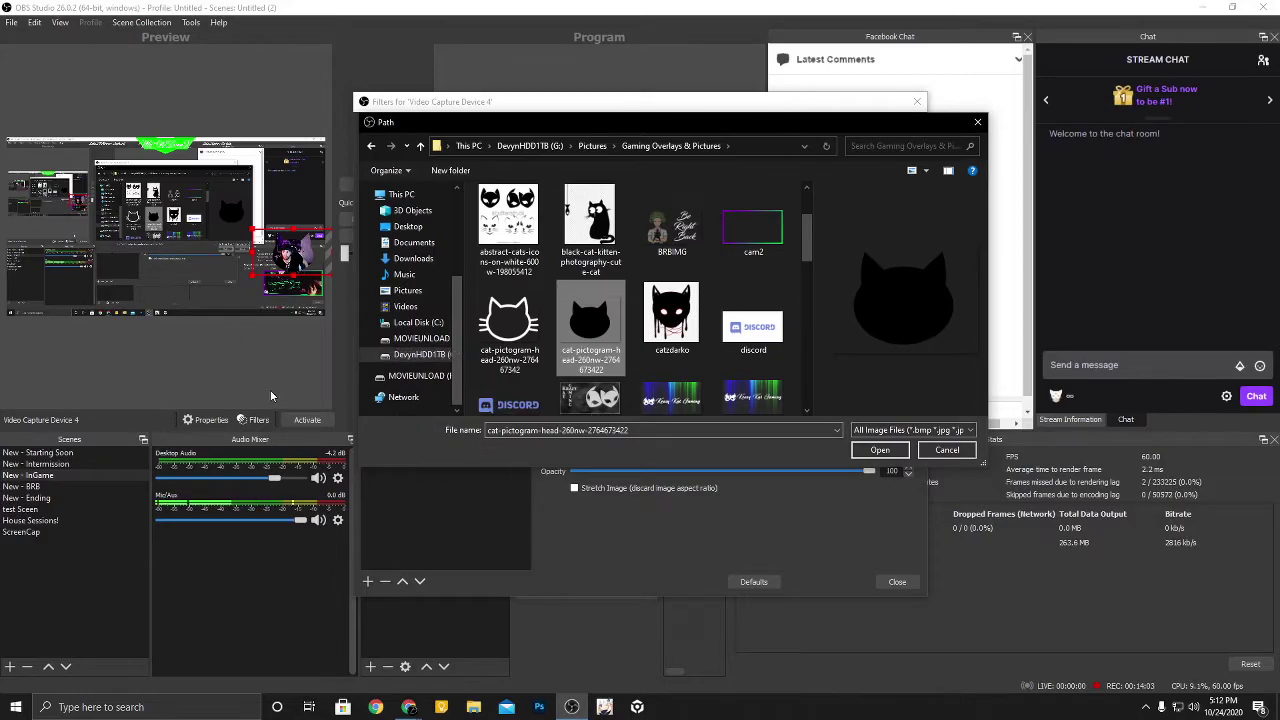
left_click(879, 449)
left_click(895, 581)
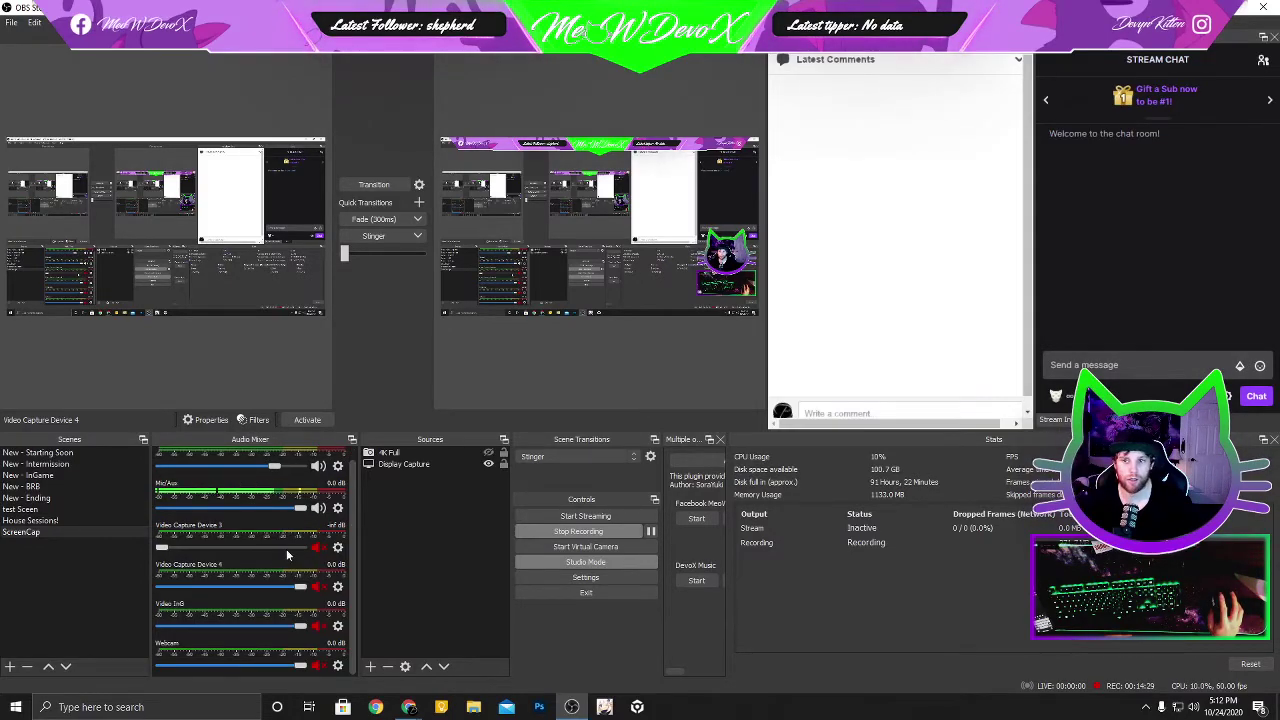
scroll(286, 553, "down", 1)
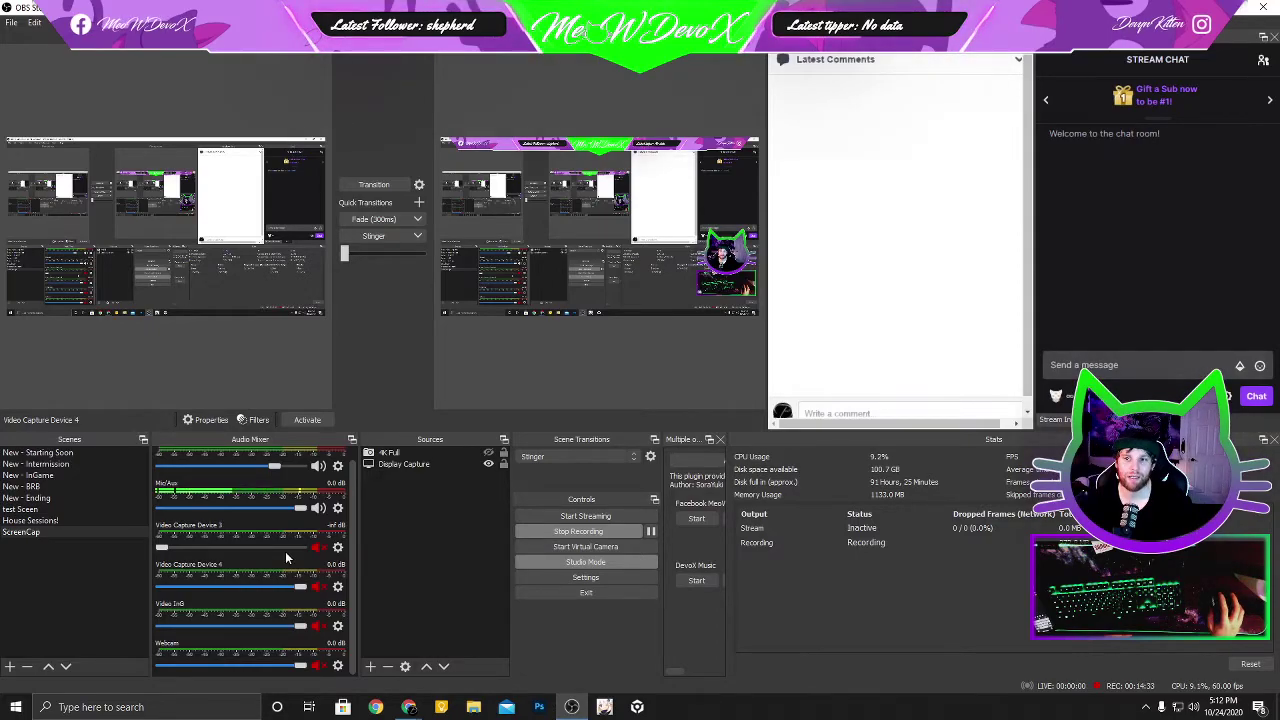
scroll(325, 538, "up", 1)
scroll(325, 538, "down", 1)
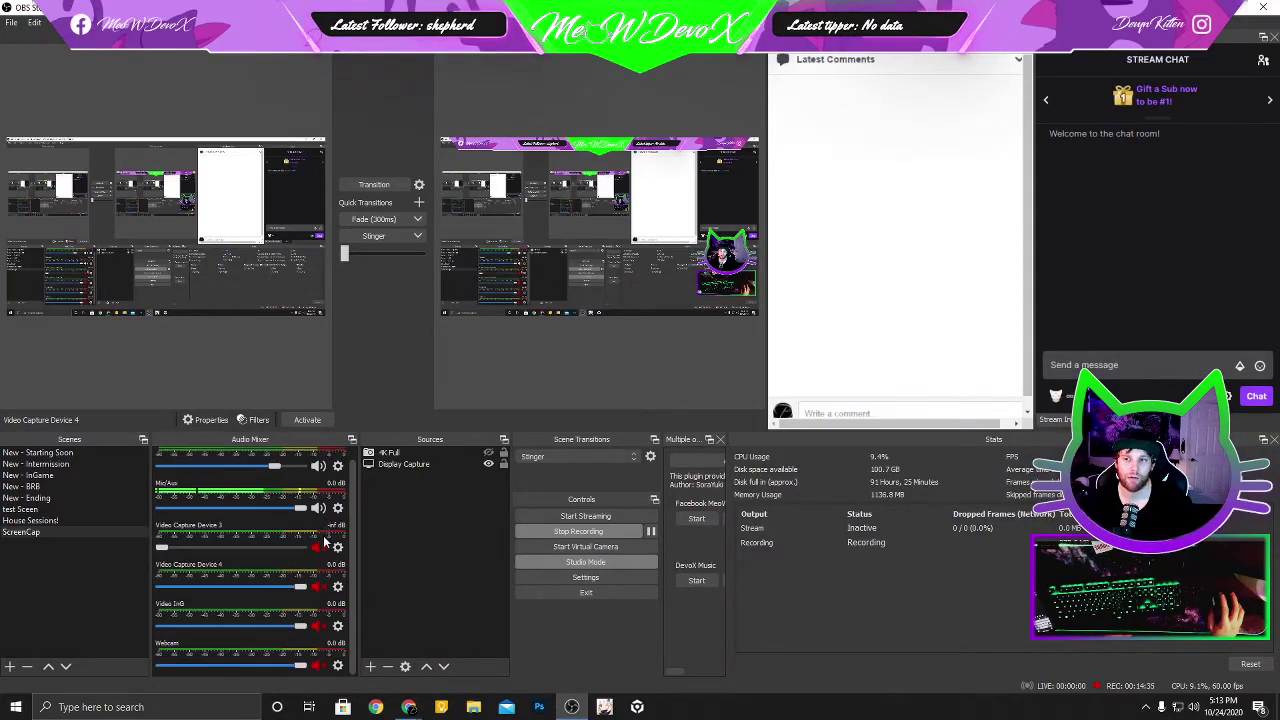
scroll(319, 622, "up", 1)
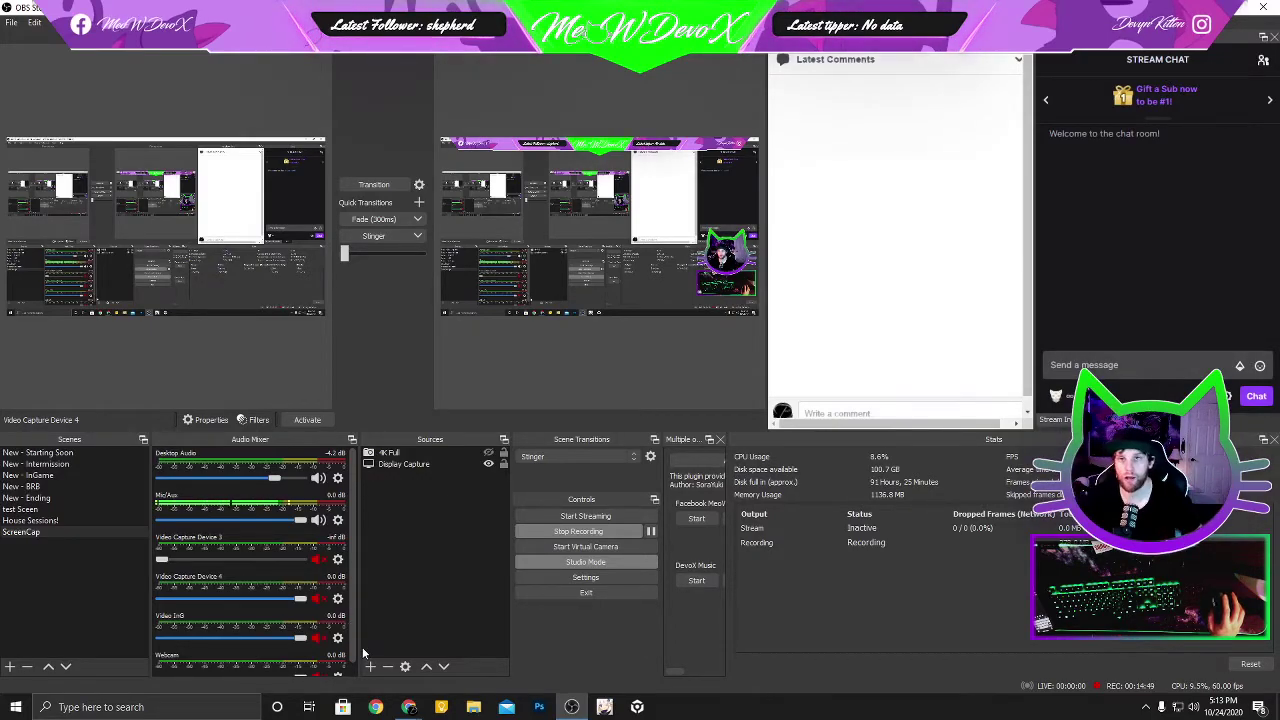
scroll(318, 548, "down", 1)
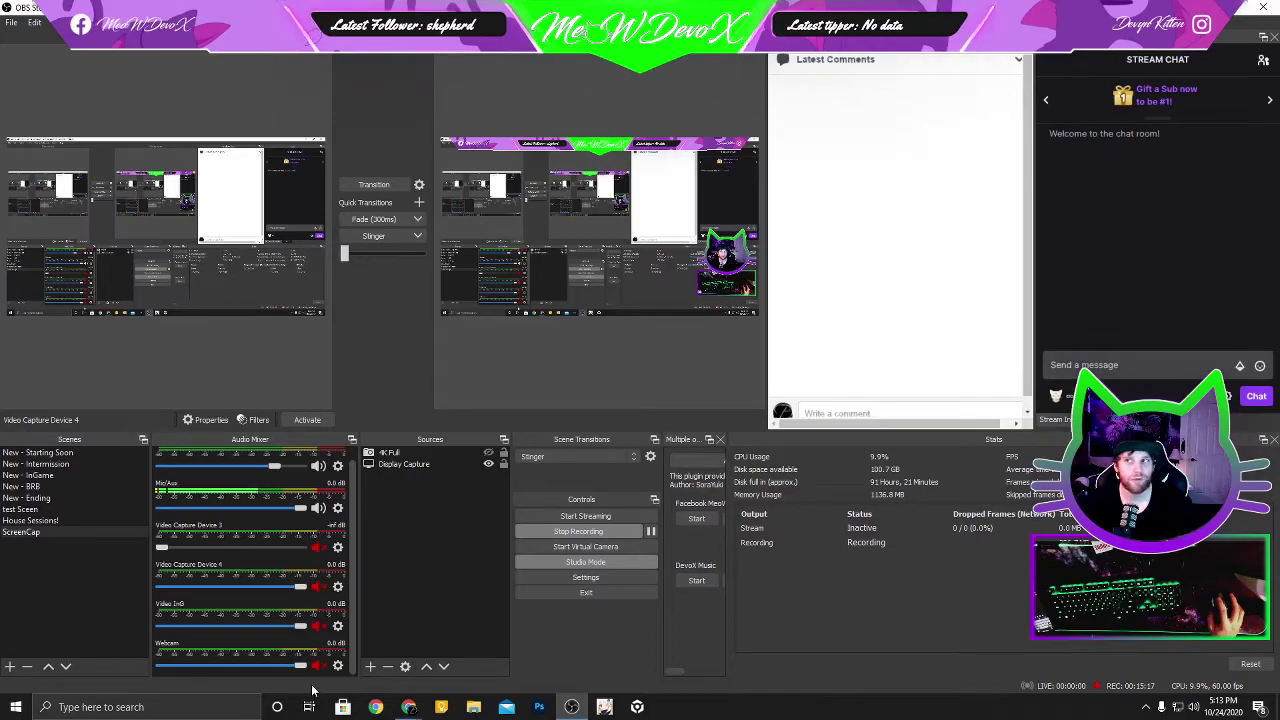
Deactivate the camera of Video Capture Device 4 in the New - InGame scene through its properties
left_click(74, 520)
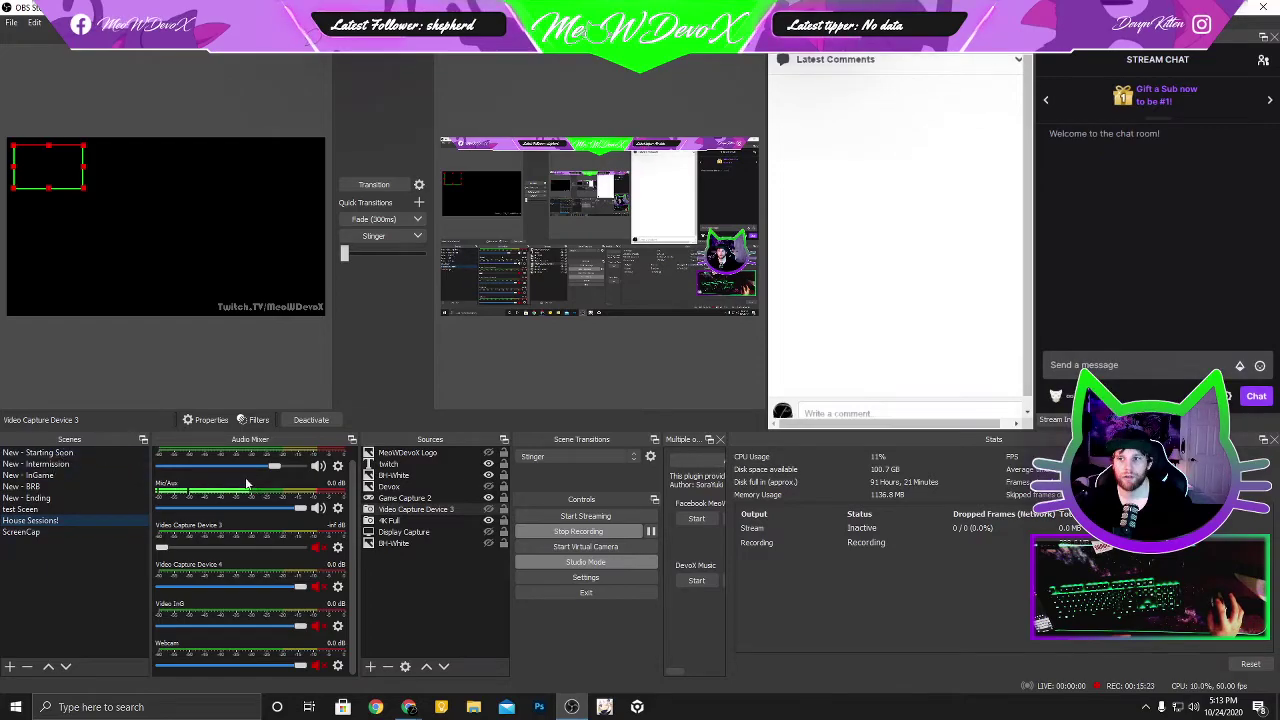
left_click(28, 475)
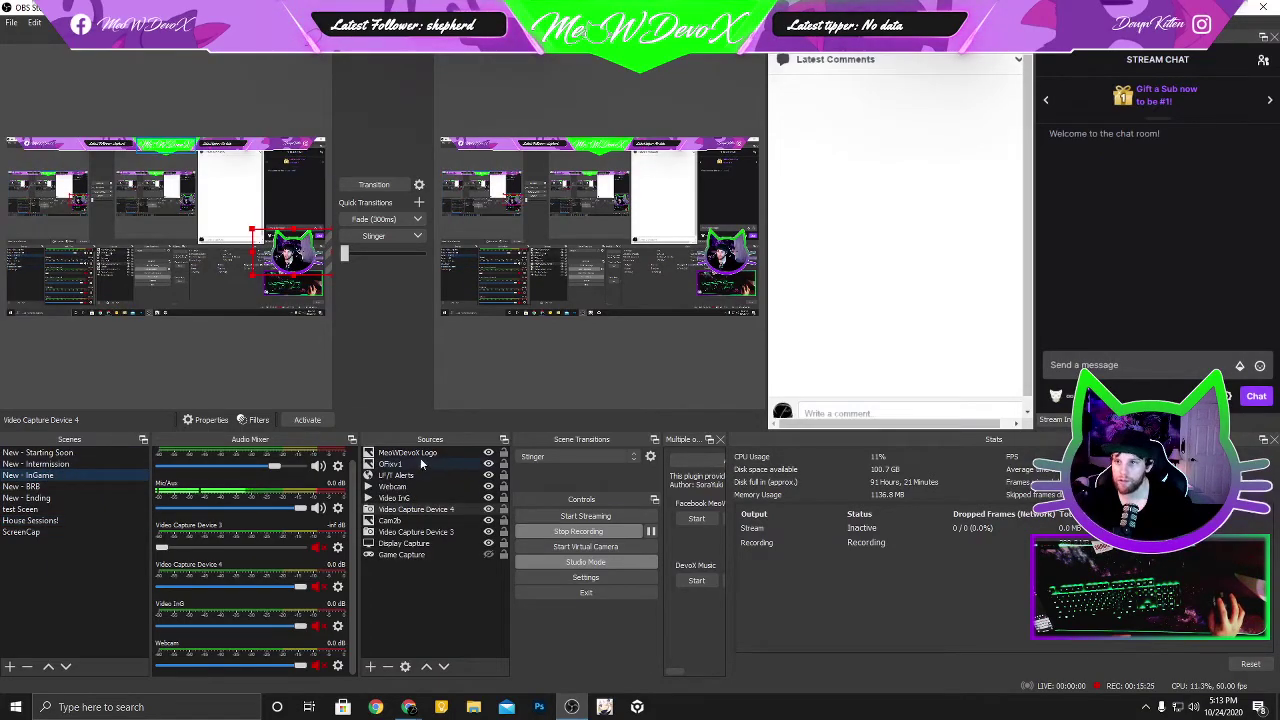
right_click(426, 511)
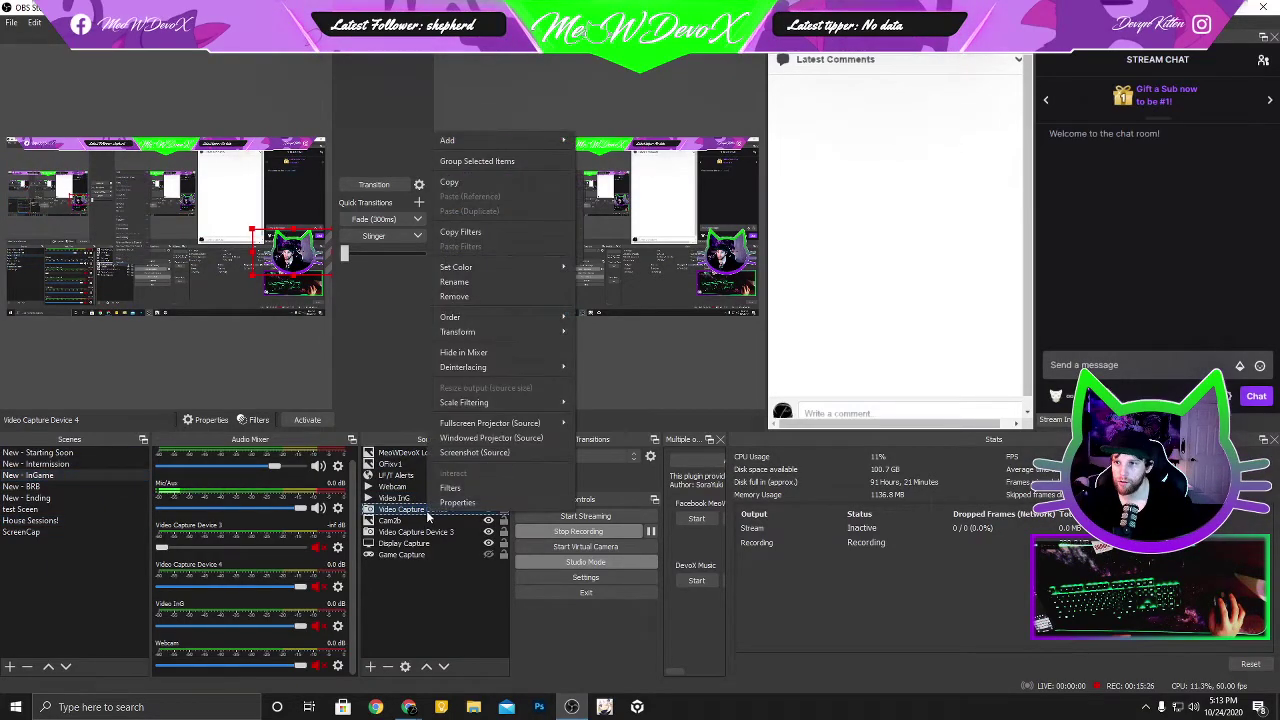
left_click(456, 502)
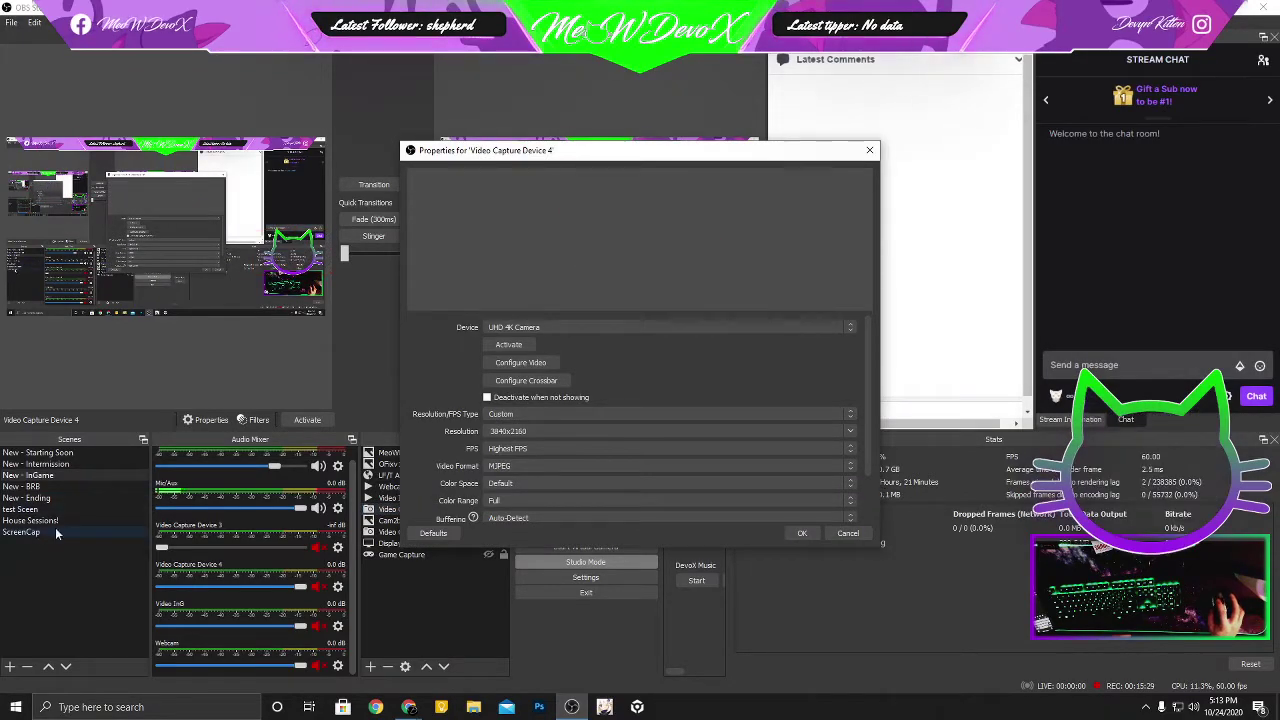
left_click(848, 533)
Activate the 4K Full camera in the House Sessions! scene through its properties and deselect the source
left_click(25, 532)
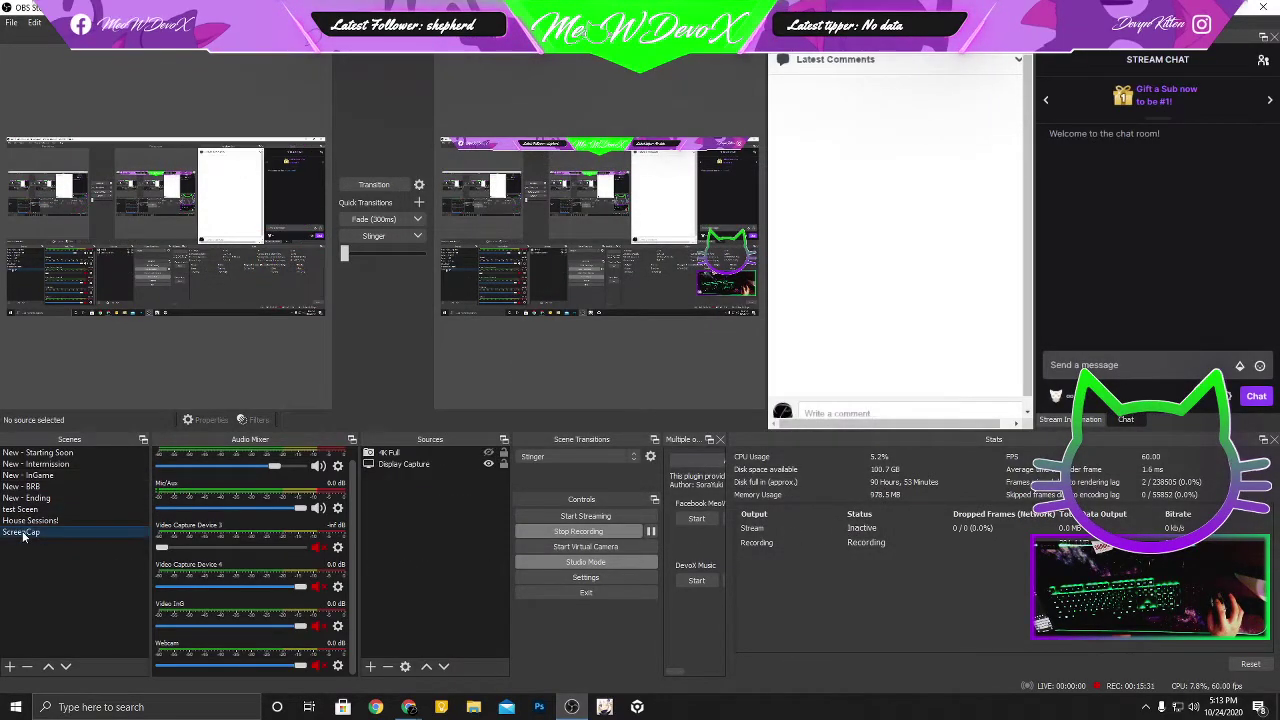
left_click(33, 521)
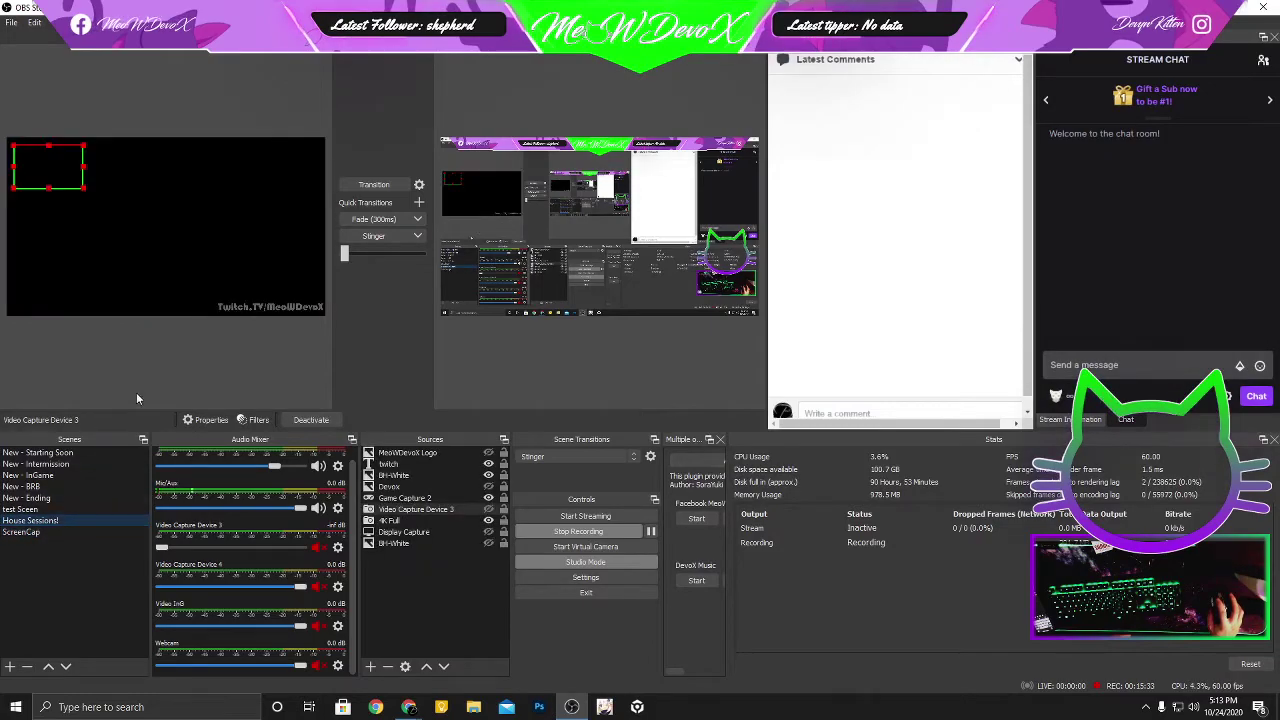
left_click(425, 520)
right_click(430, 521)
left_click(468, 515)
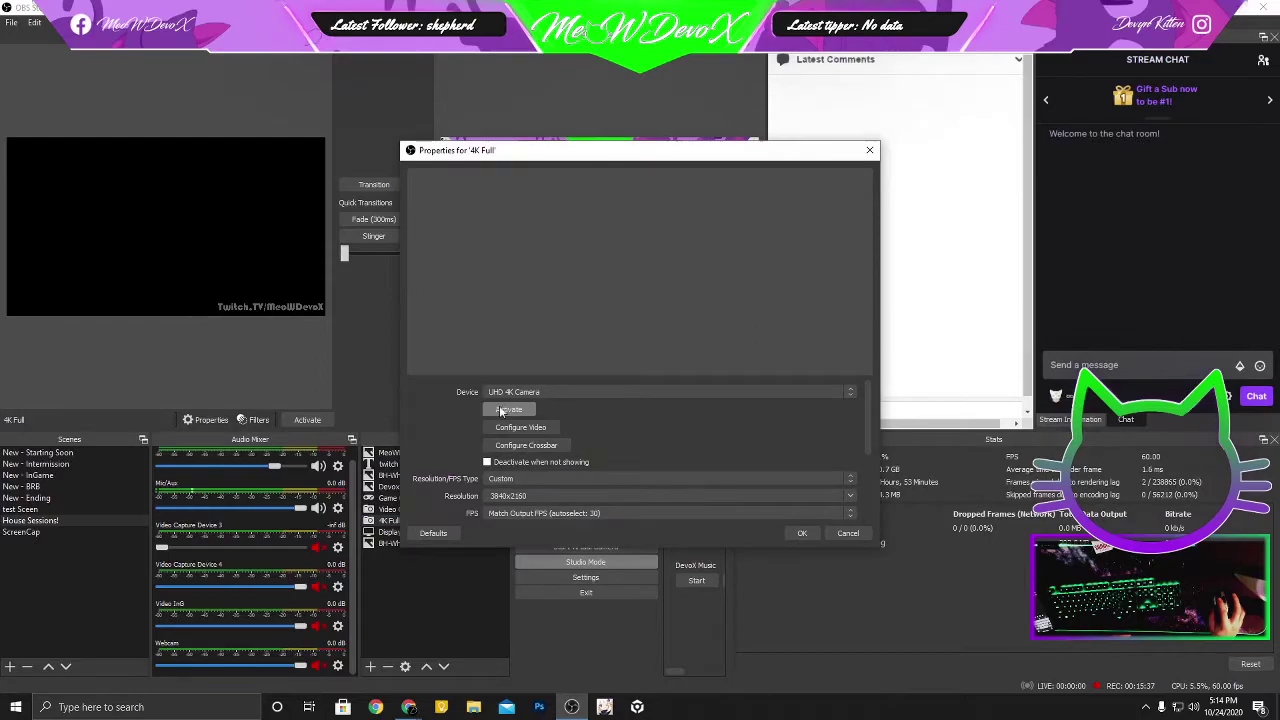
left_click(809, 527)
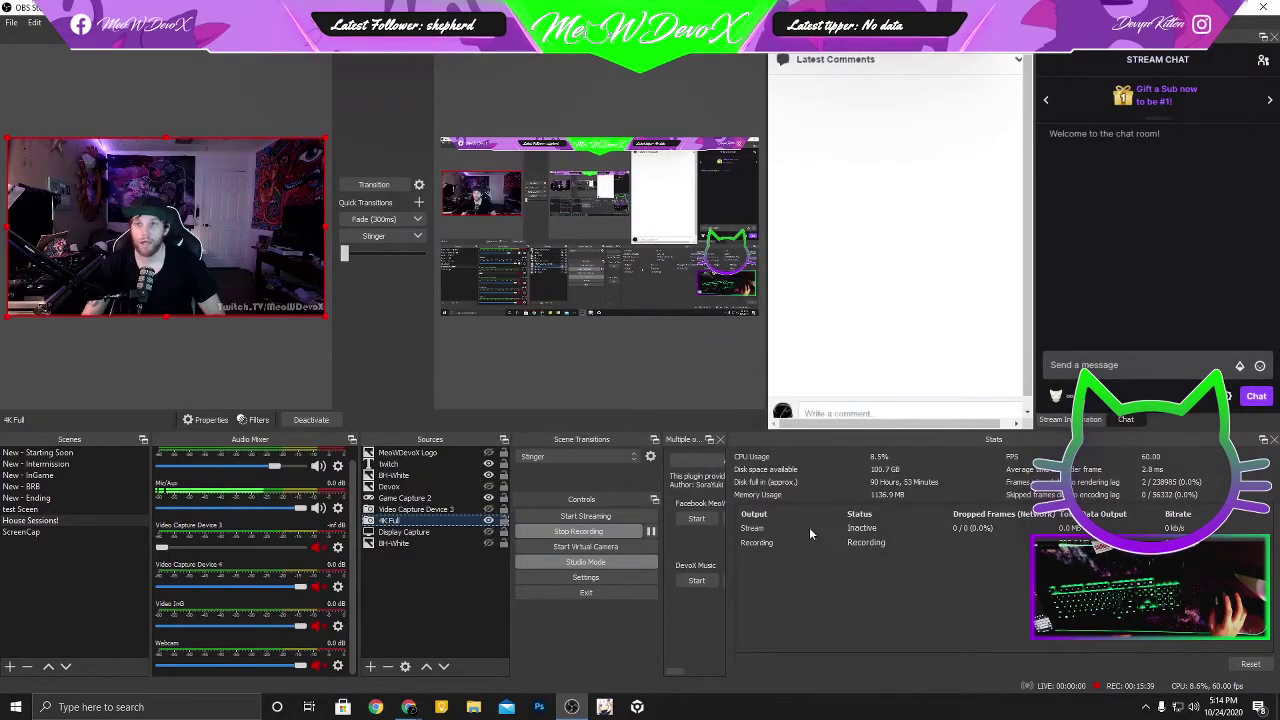
left_click(262, 357)
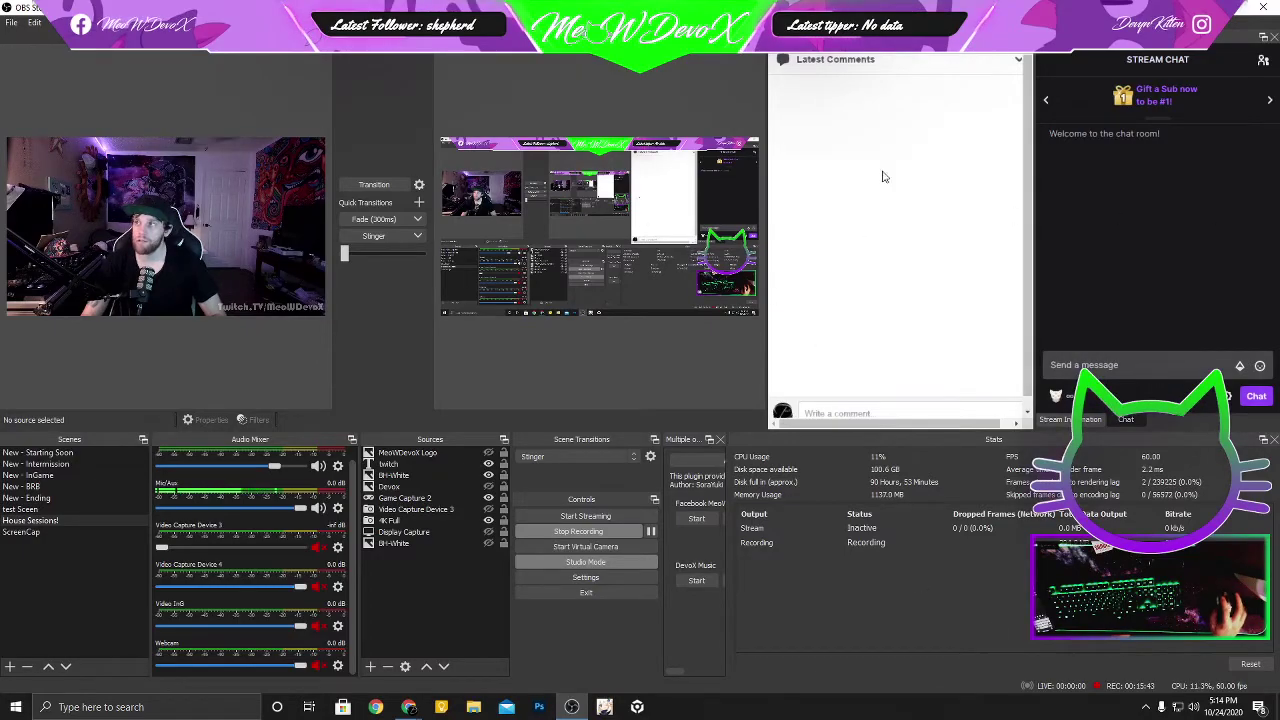
Widen the Multiple output dock to show its target buttons and transition the ScreenCap scene to the program output
left_click_drag(727, 478, 888, 480)
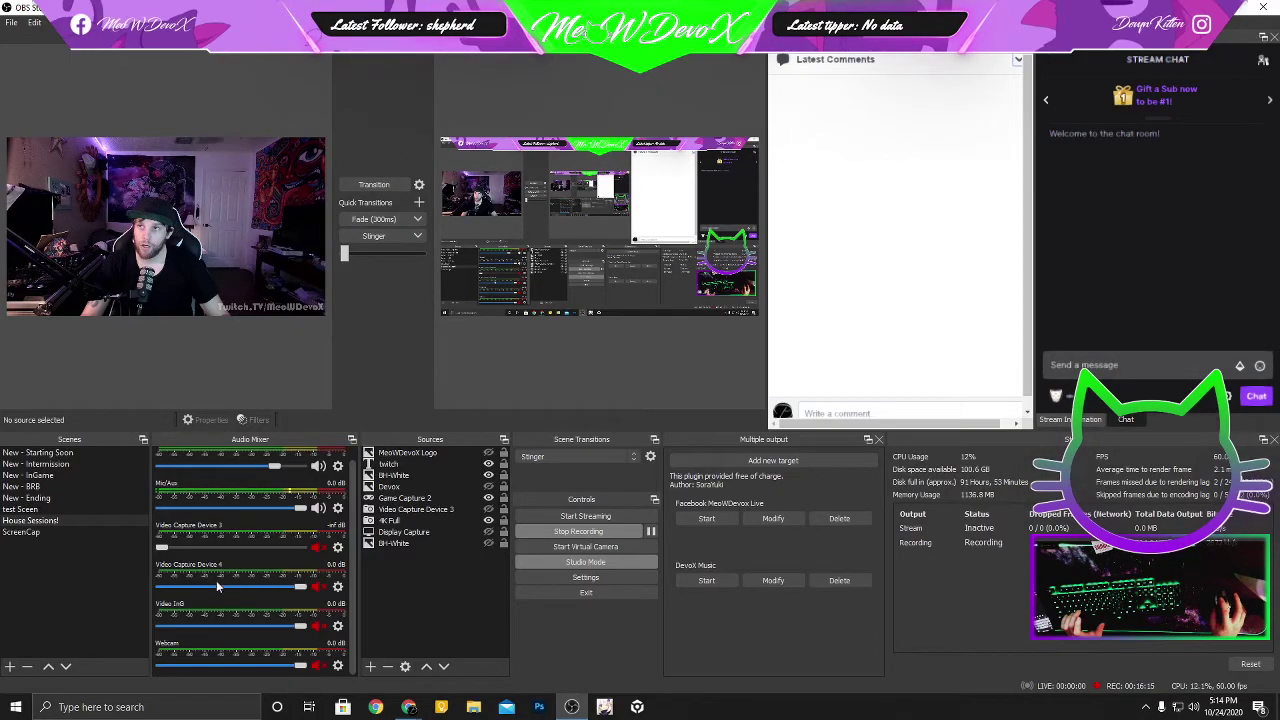
left_click(35, 535)
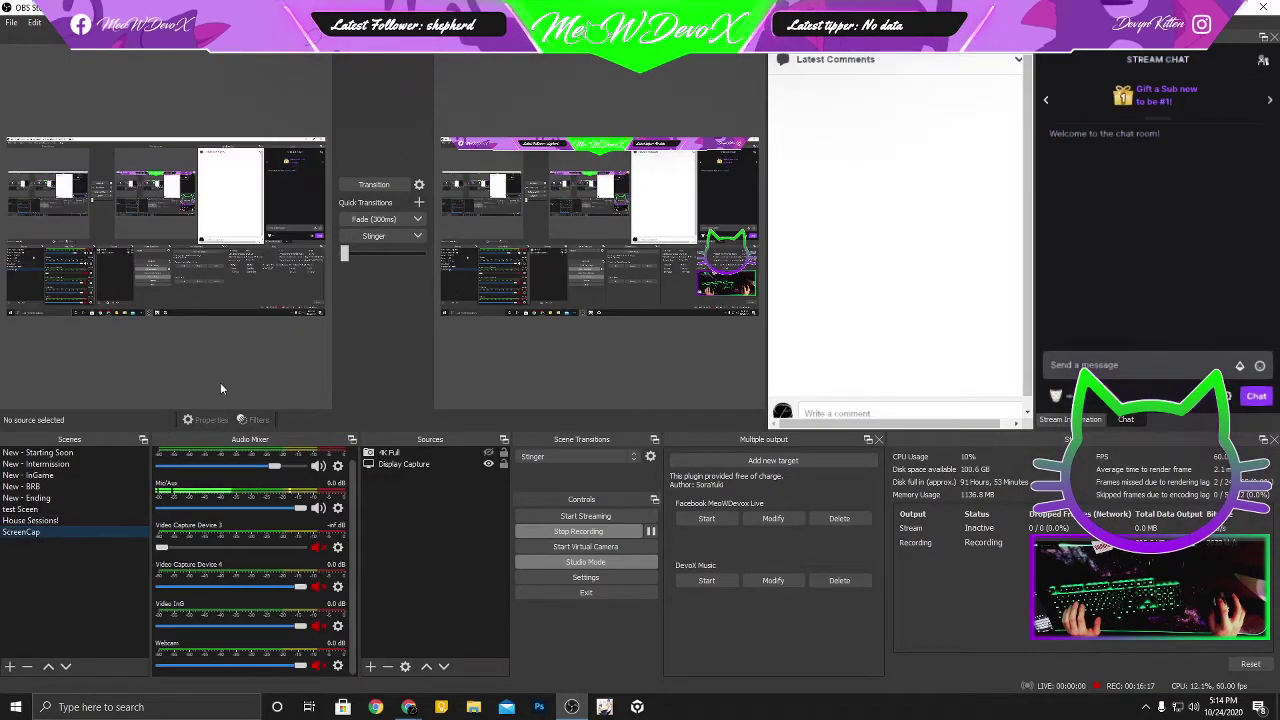
left_click(362, 186)
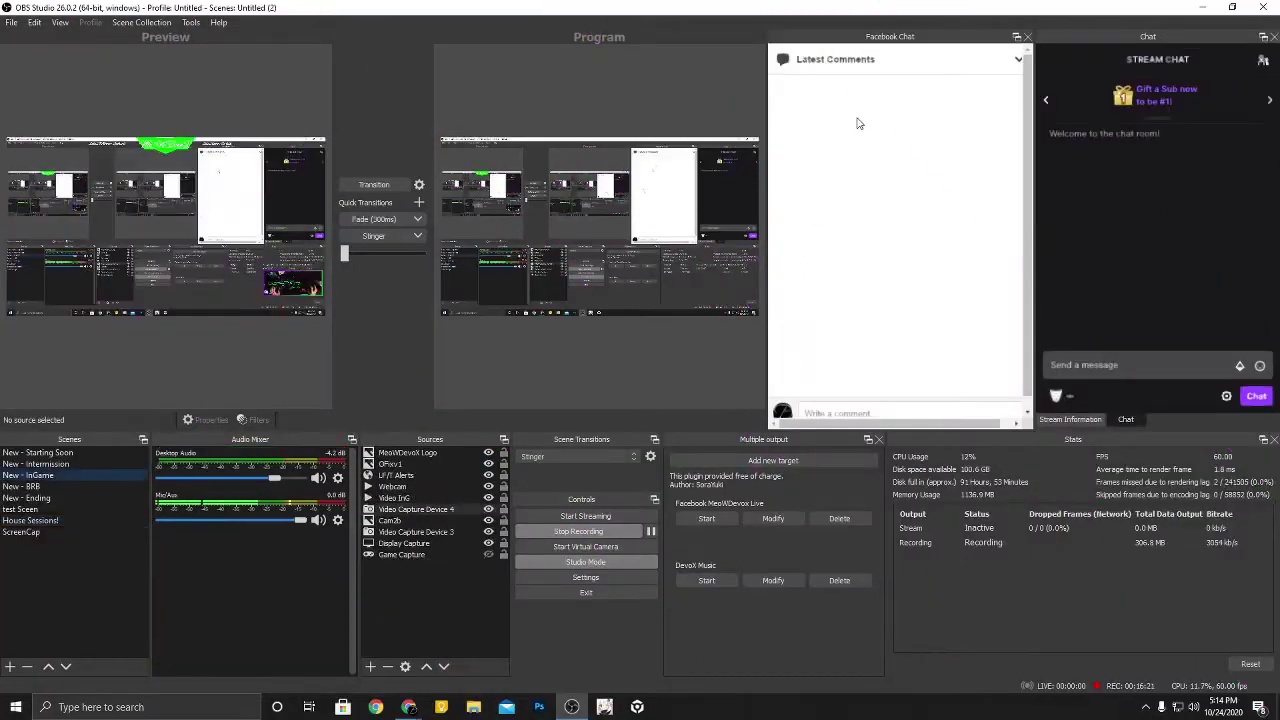
Return to the House Sessions! scene and examine the Facebook Chat entry's URL in the custom browser docks
left_click(73, 521)
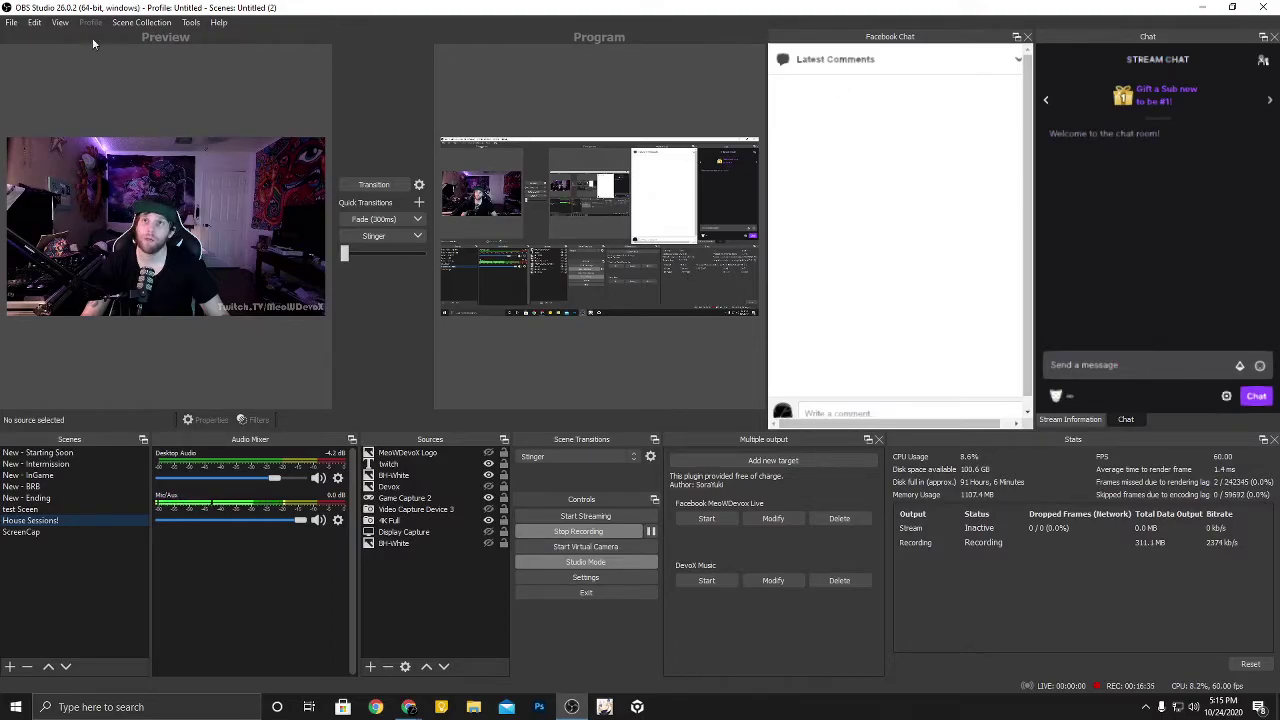
left_click(45, 22)
mouse_move(67, 27)
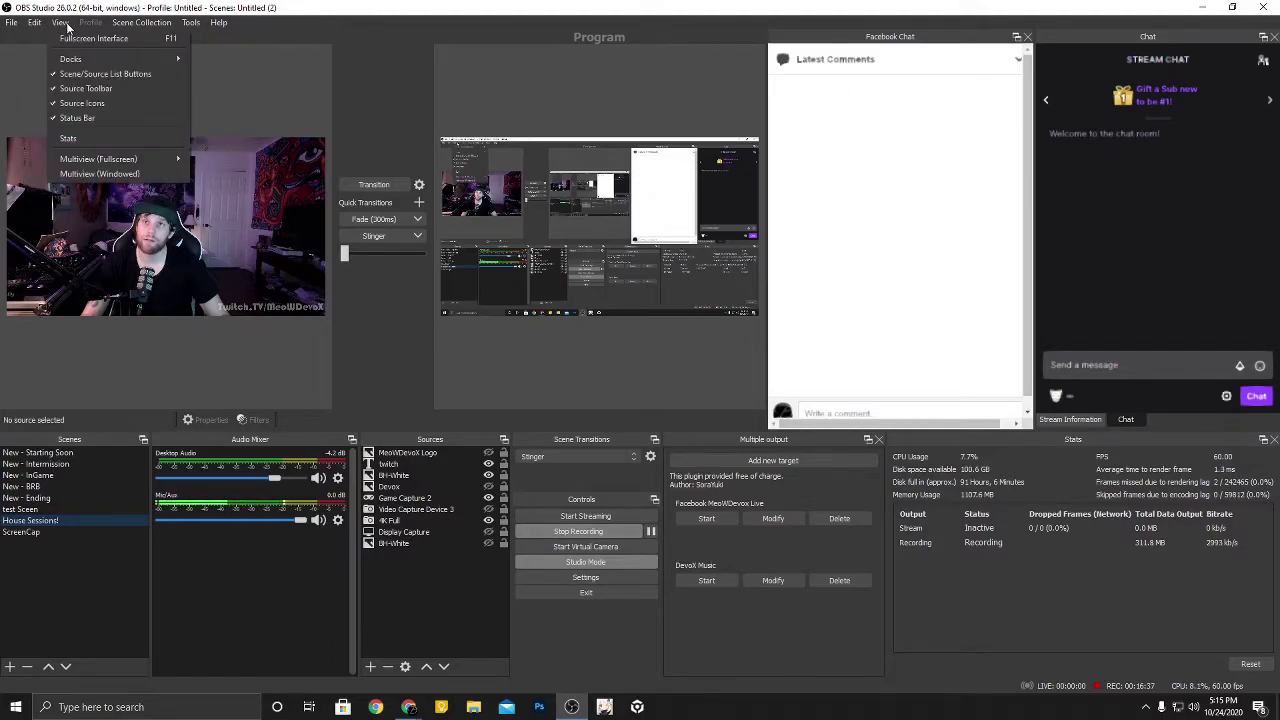
mouse_move(75, 59)
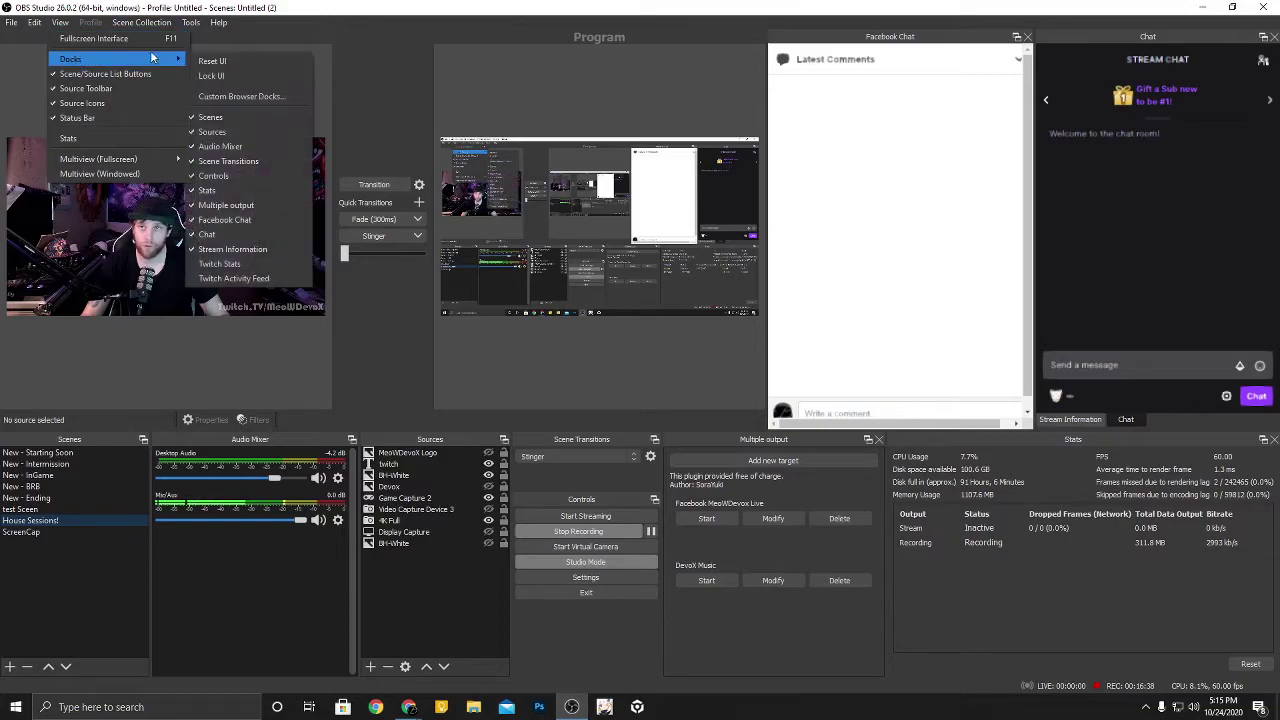
left_click(220, 96)
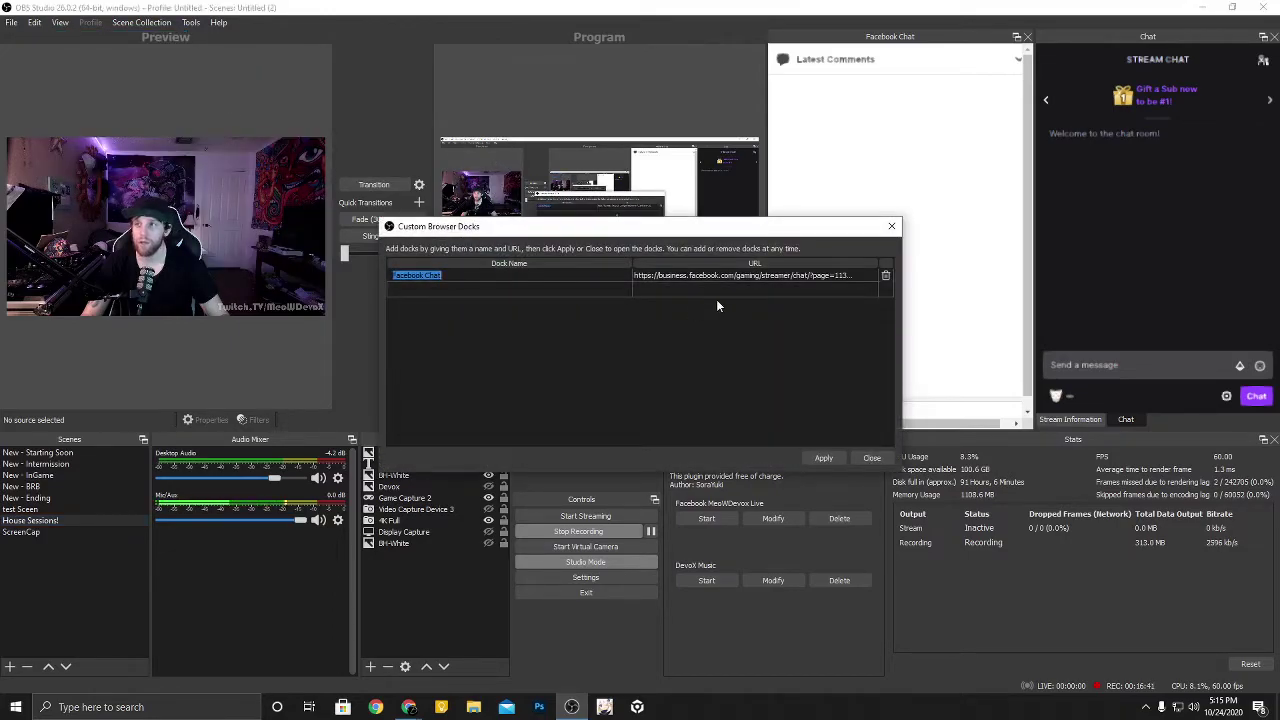
double_click(833, 277)
key("Return")
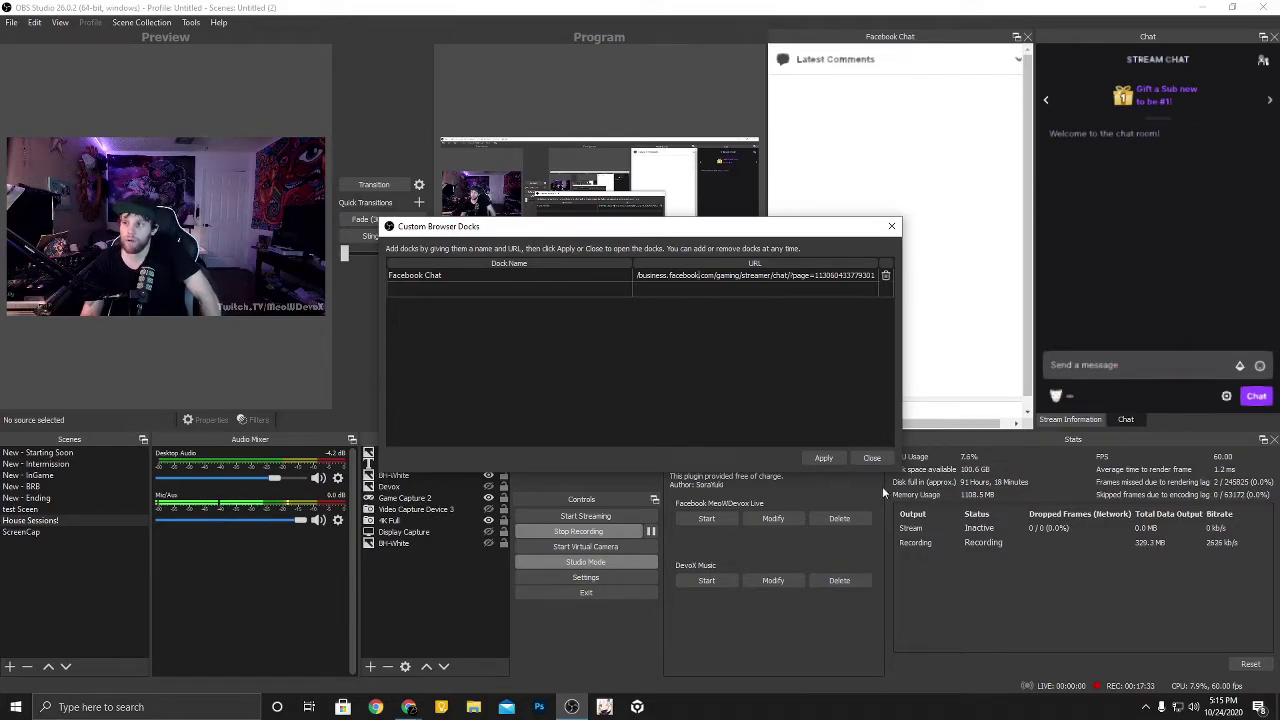
left_click(872, 458)
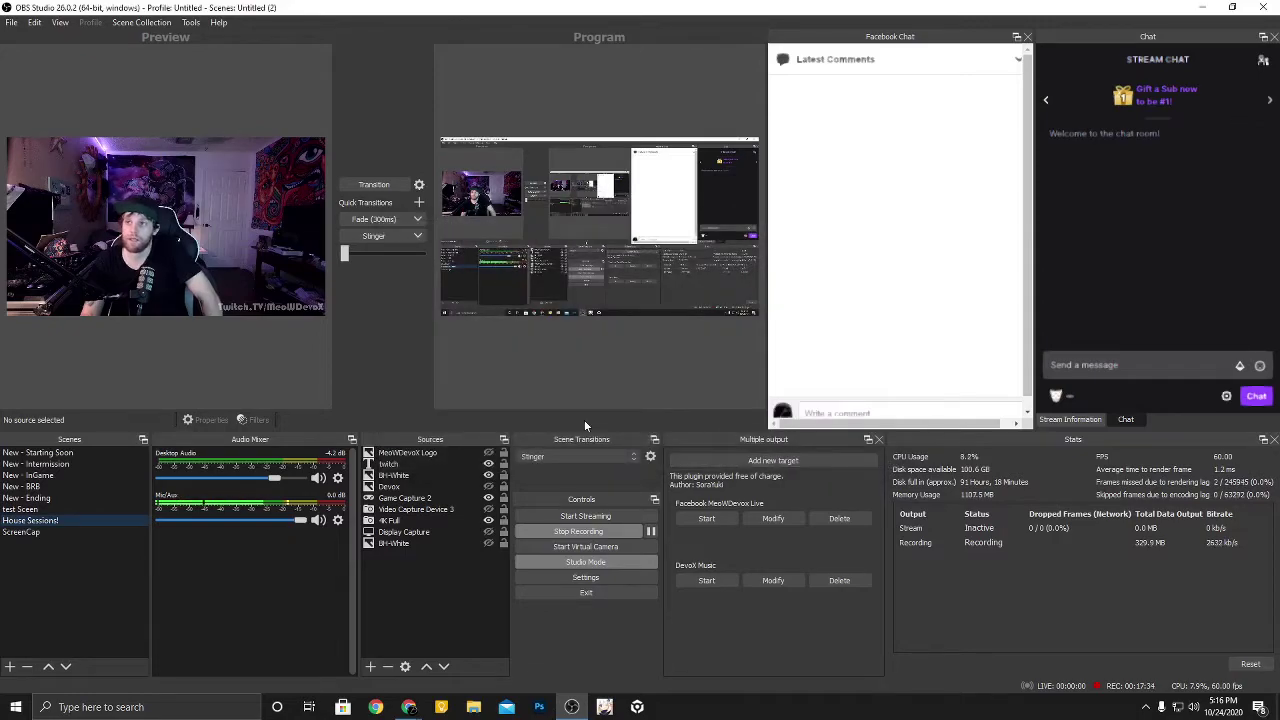
Preview the New - Starting Soon scene, return to New - InGame, and select its LF/T Alerts source
left_click(53, 454)
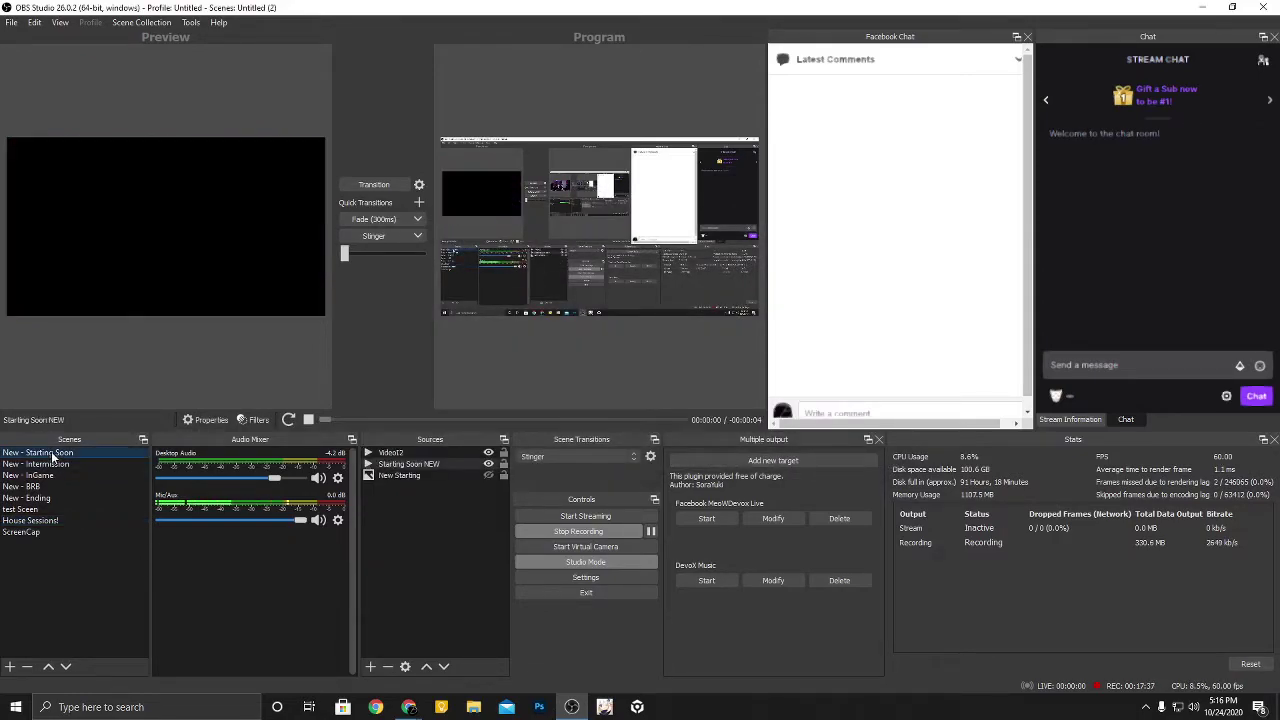
left_click(52, 476)
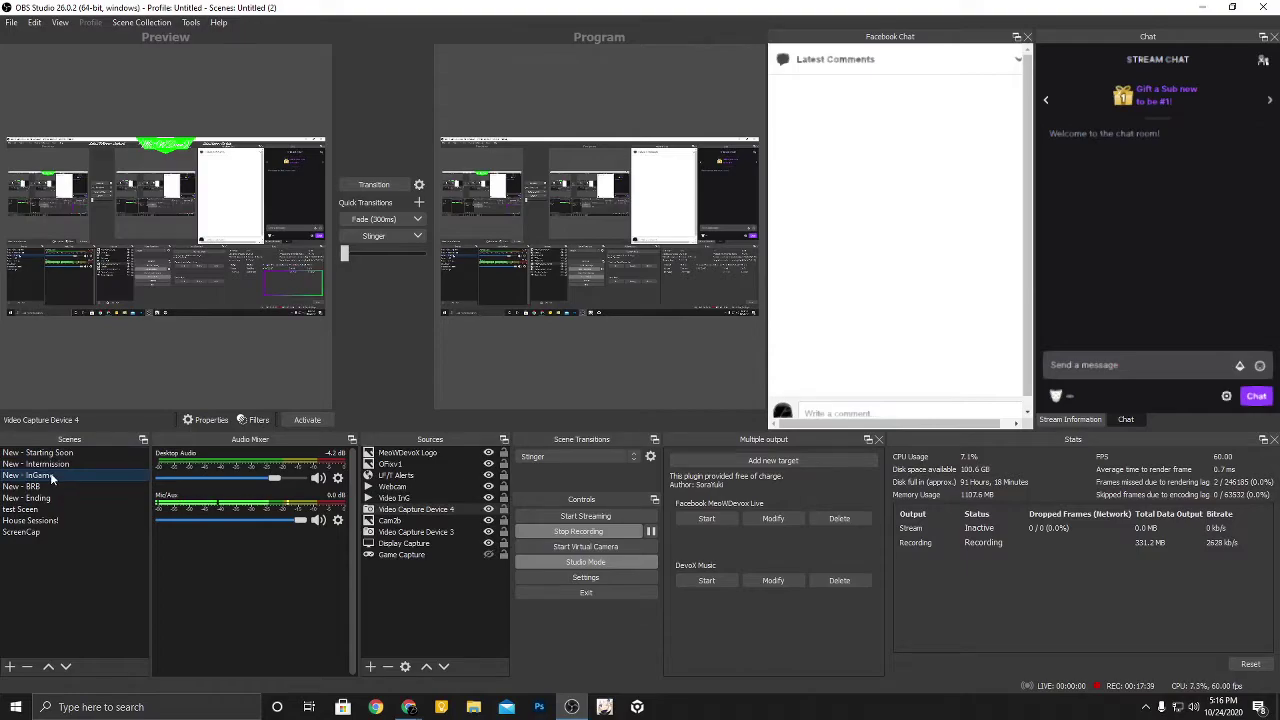
left_click(290, 284)
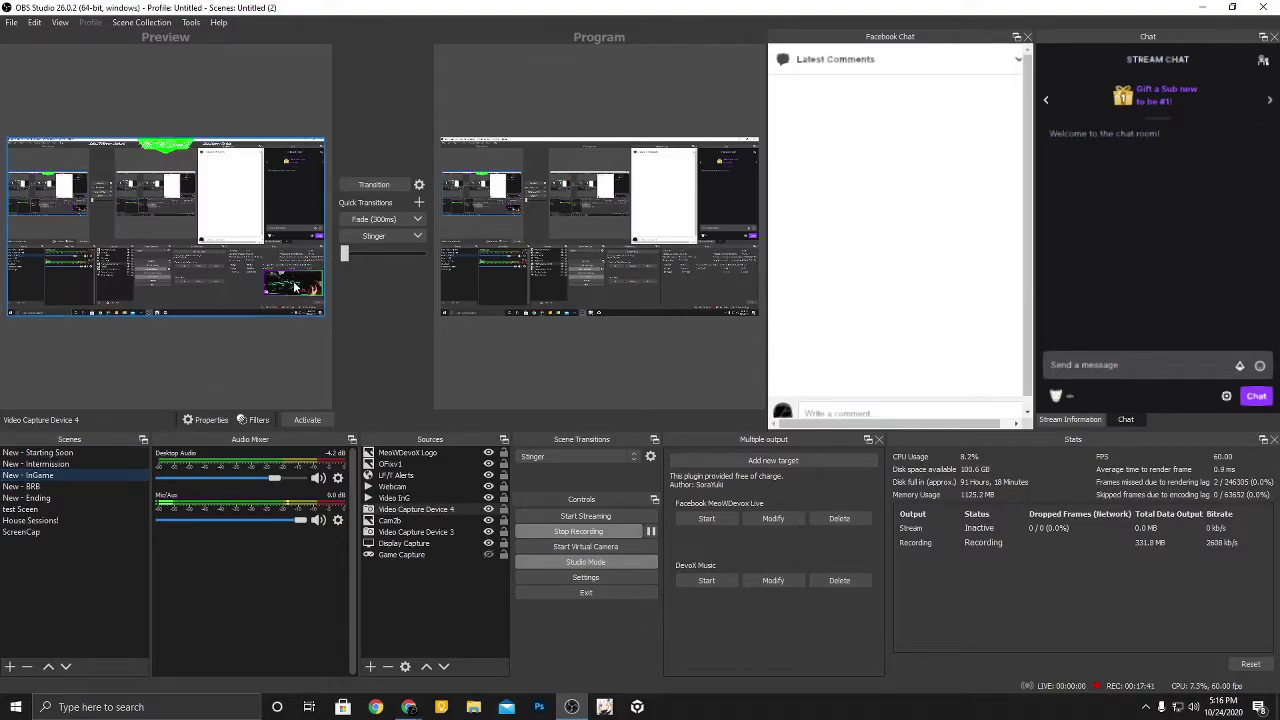
left_click(400, 475)
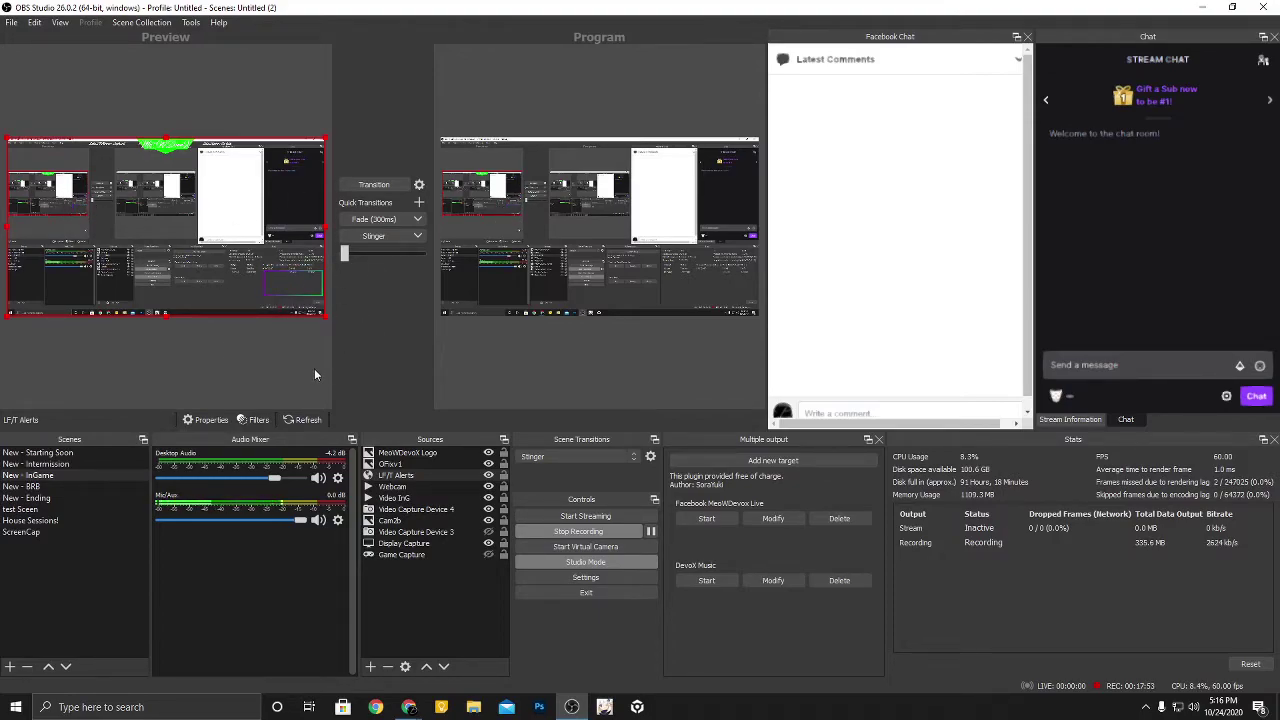
Make Video Capture Device 3 visible in the New - InGame scene and transition the scene to the program output
left_click(489, 533)
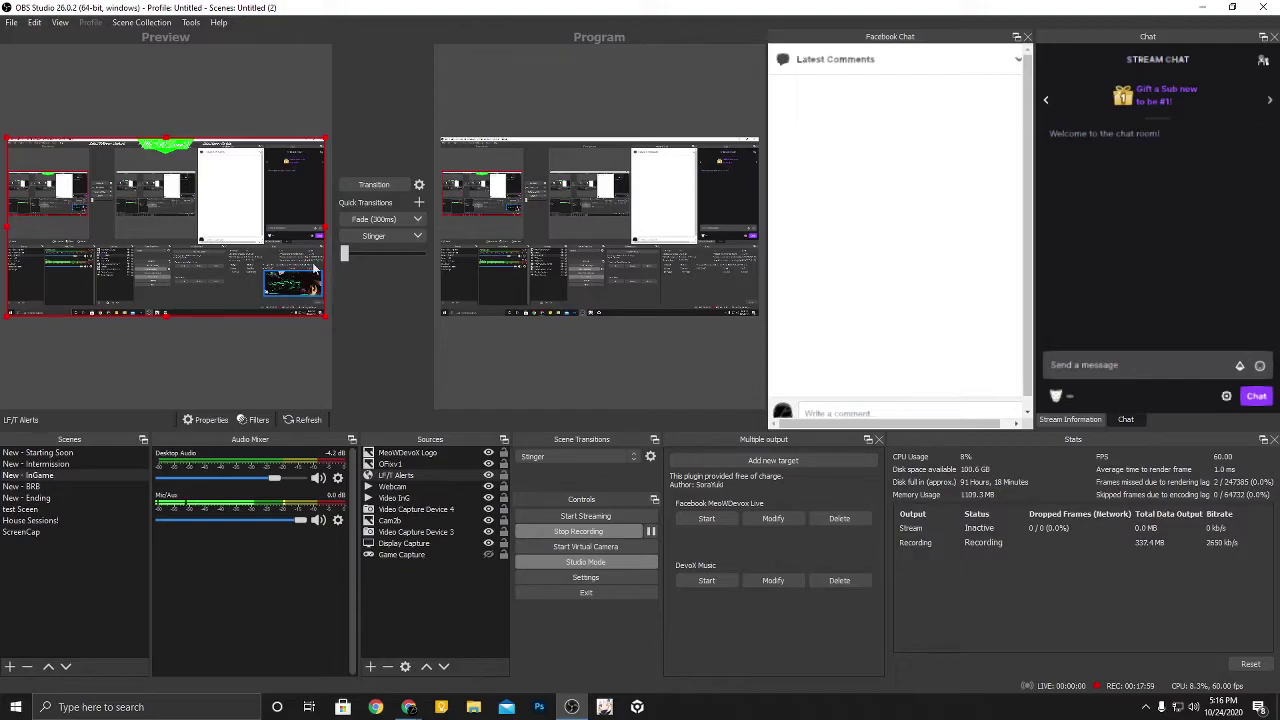
left_click(372, 187)
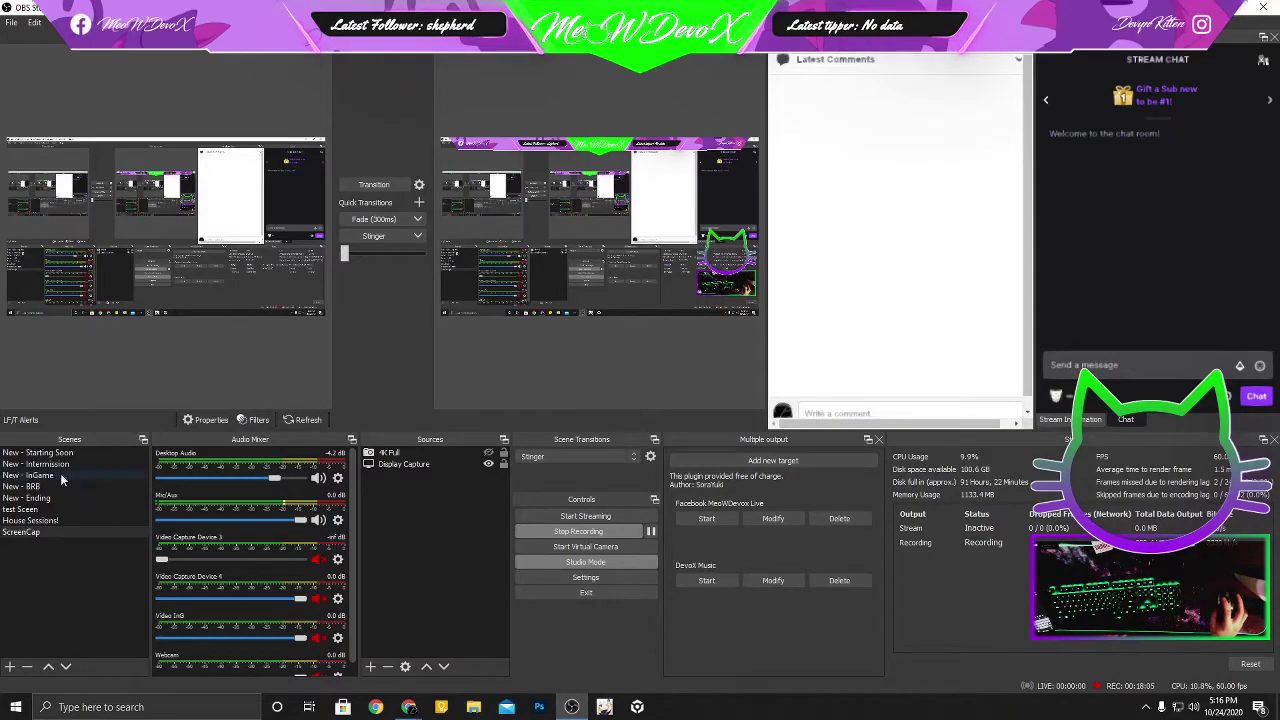
Preview the House Sessions! scene and try turning Video Capture Device 3's visibility on and back off
left_click(30, 520)
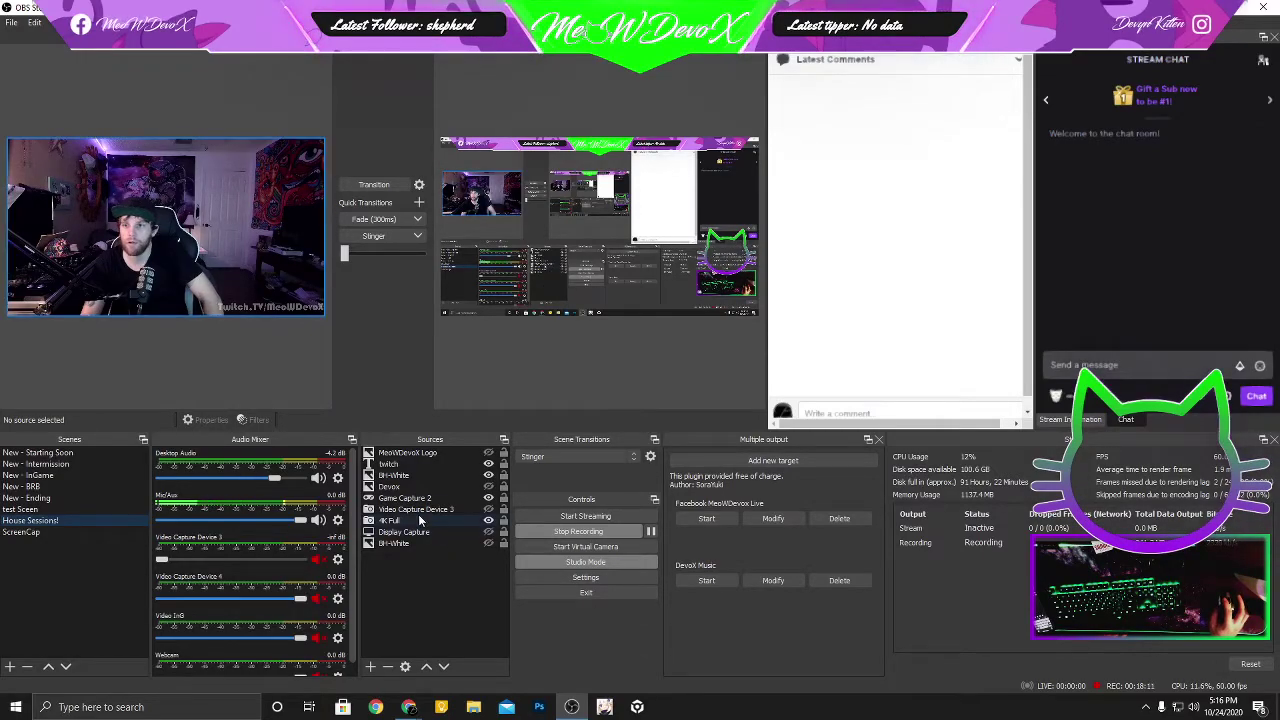
left_click(489, 512)
left_click(489, 512)
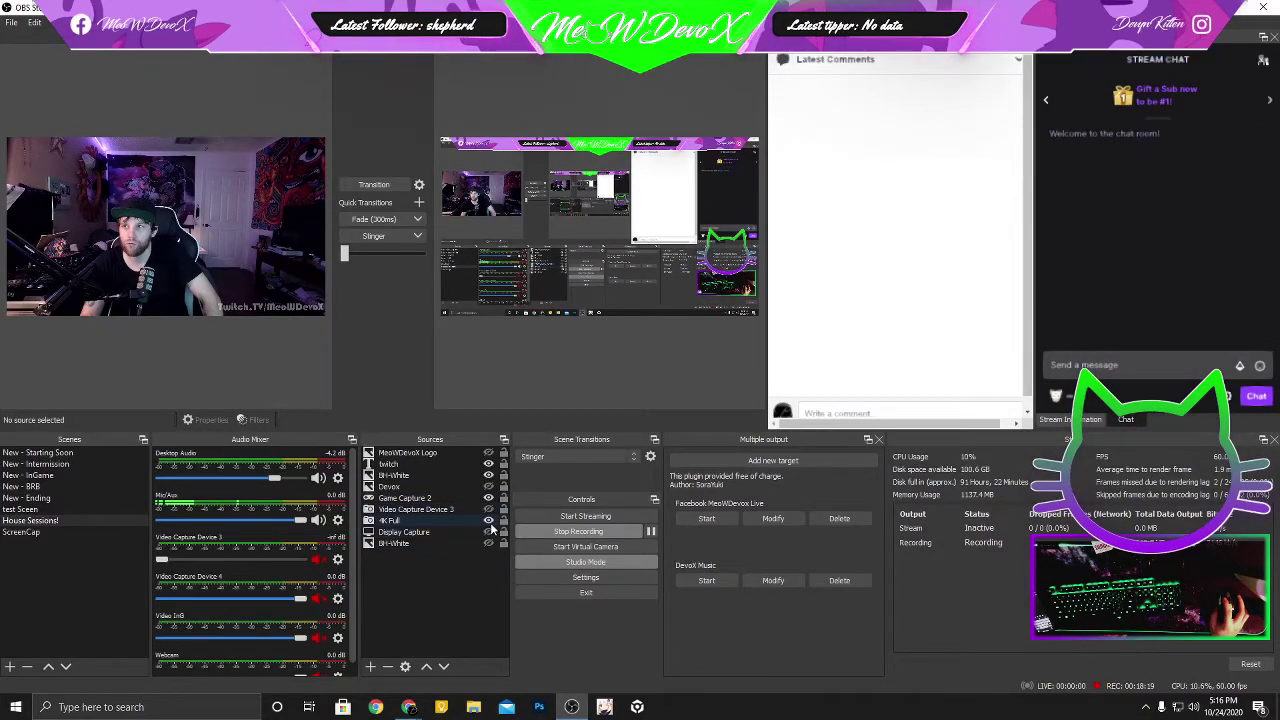
Hide Video Capture Device 3 in the New - InGame scene and transition the scene to the program output
left_click(54, 476)
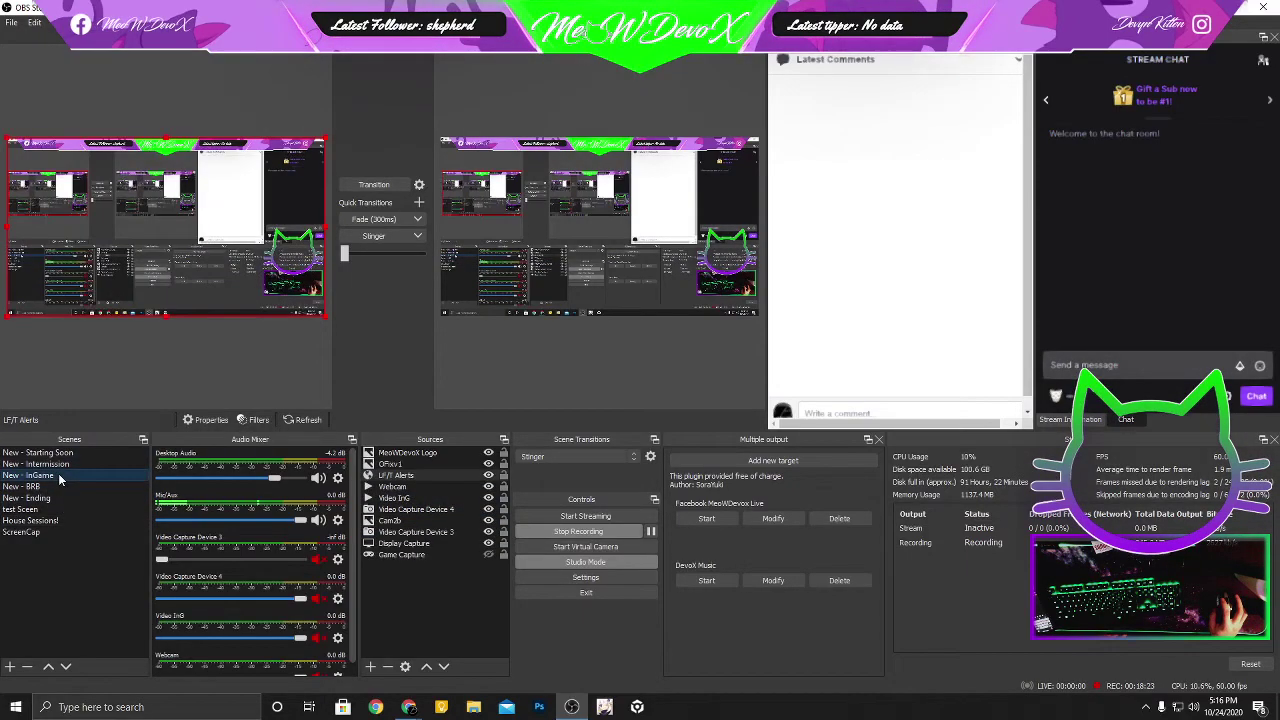
left_click(488, 533)
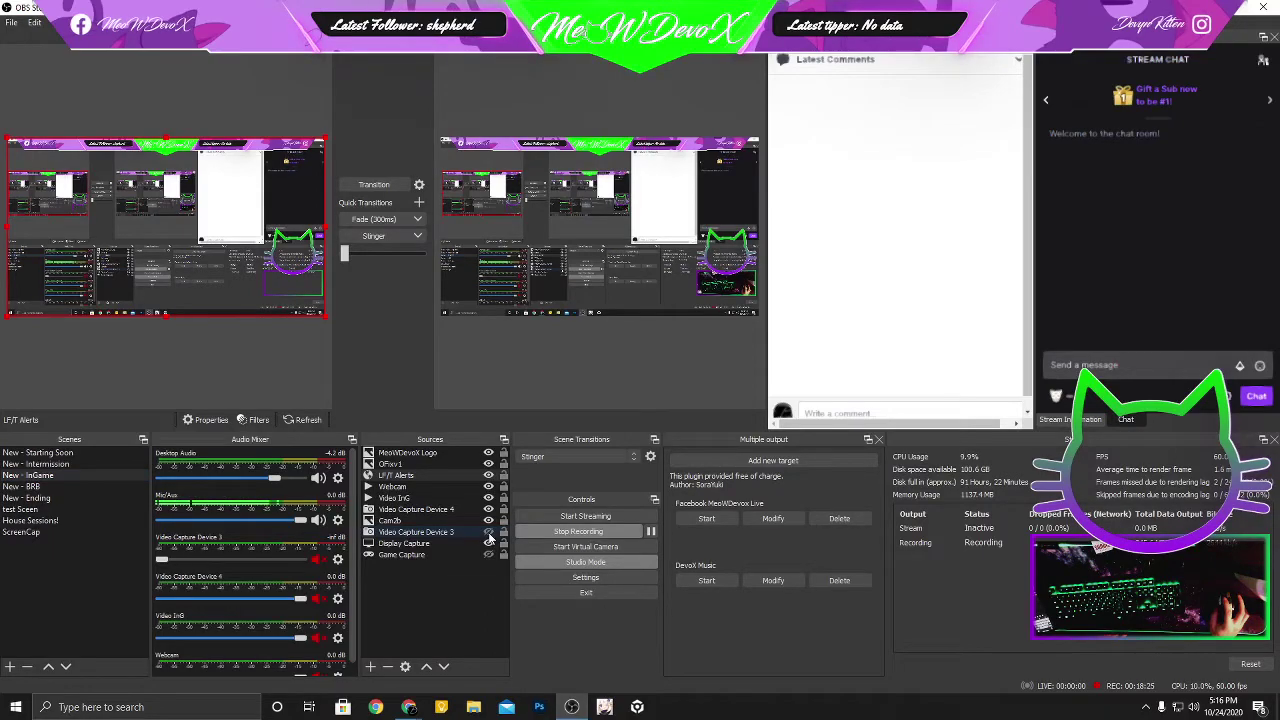
left_click(385, 188)
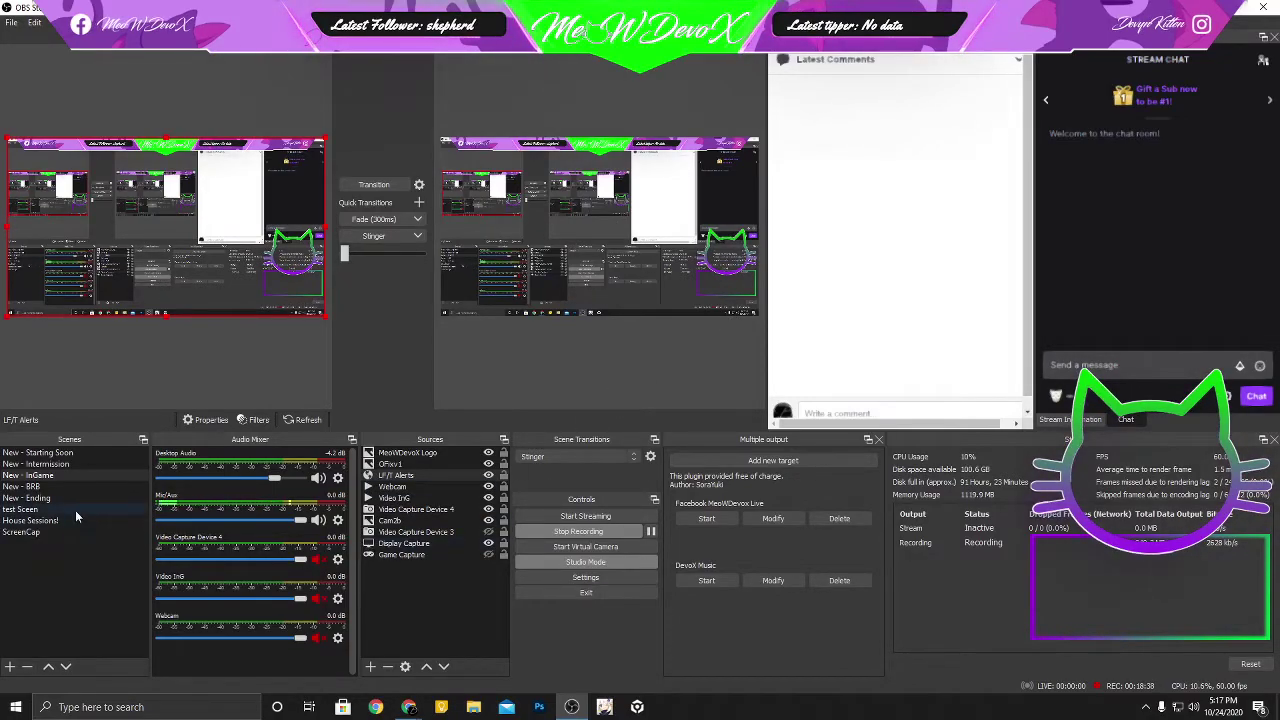
Transition the House Sessions! scene to the program output
left_click(76, 519)
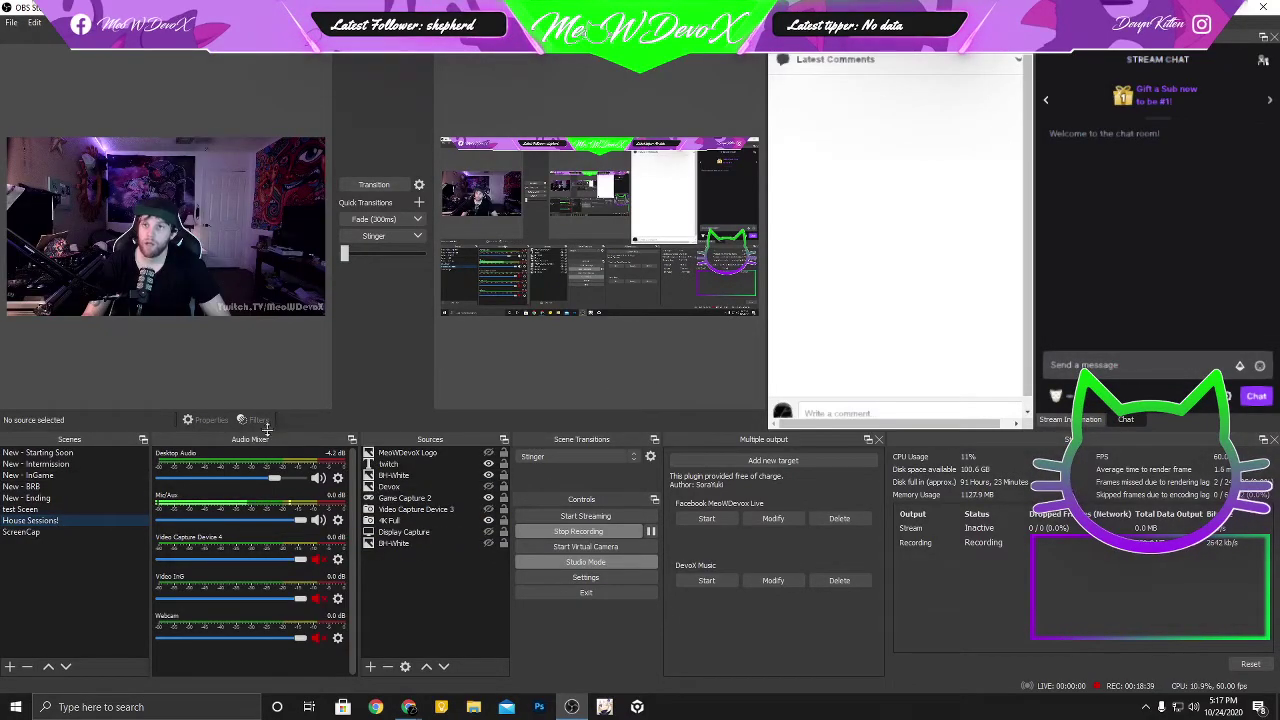
left_click(376, 185)
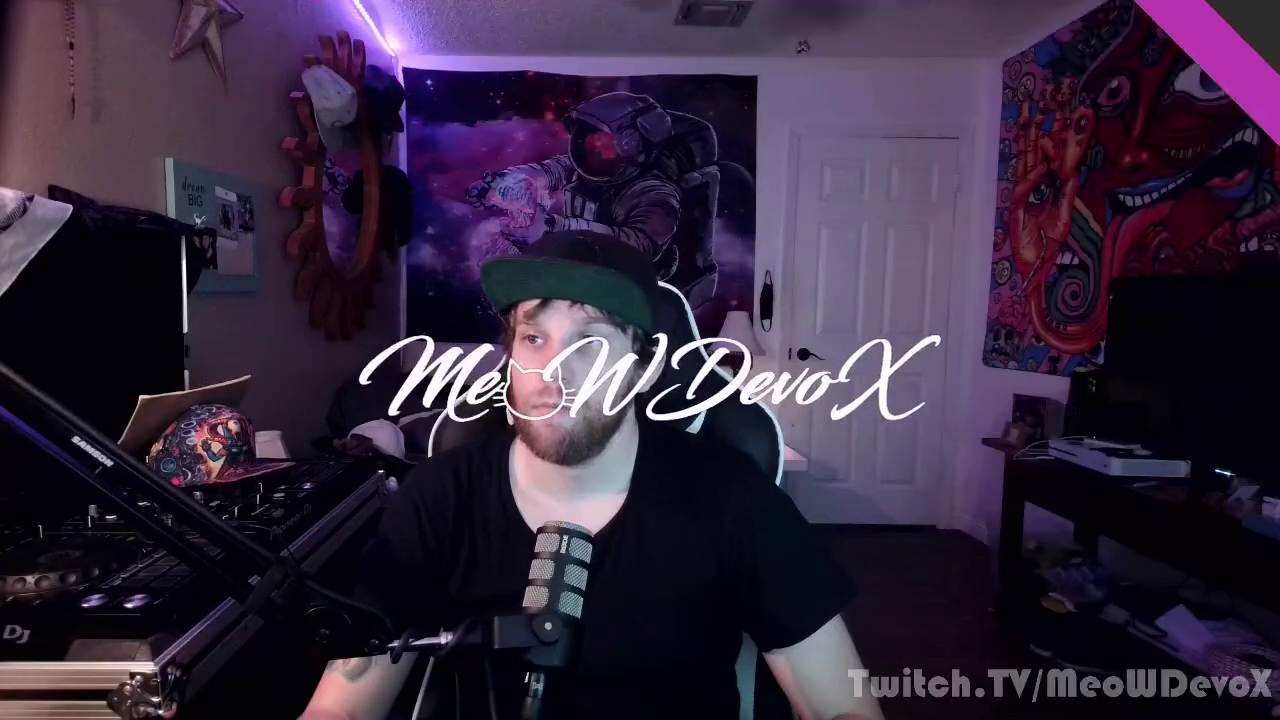